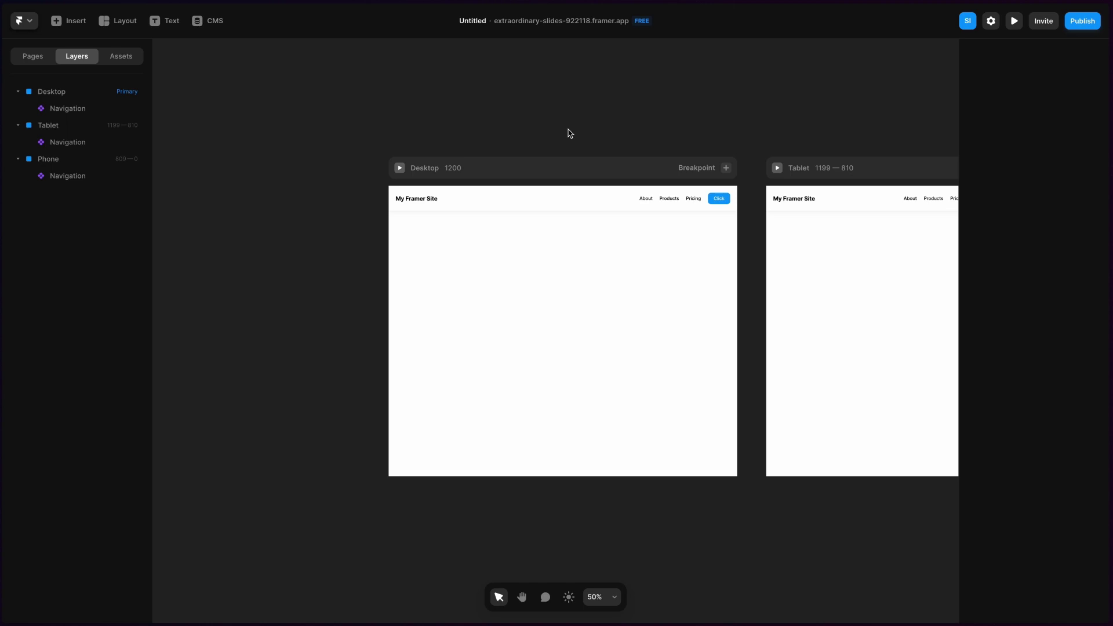
Draw a 1200 × 581 two-frame Columns stack under the Desktop navigation bar.
scroll(570, 133, right, 2)
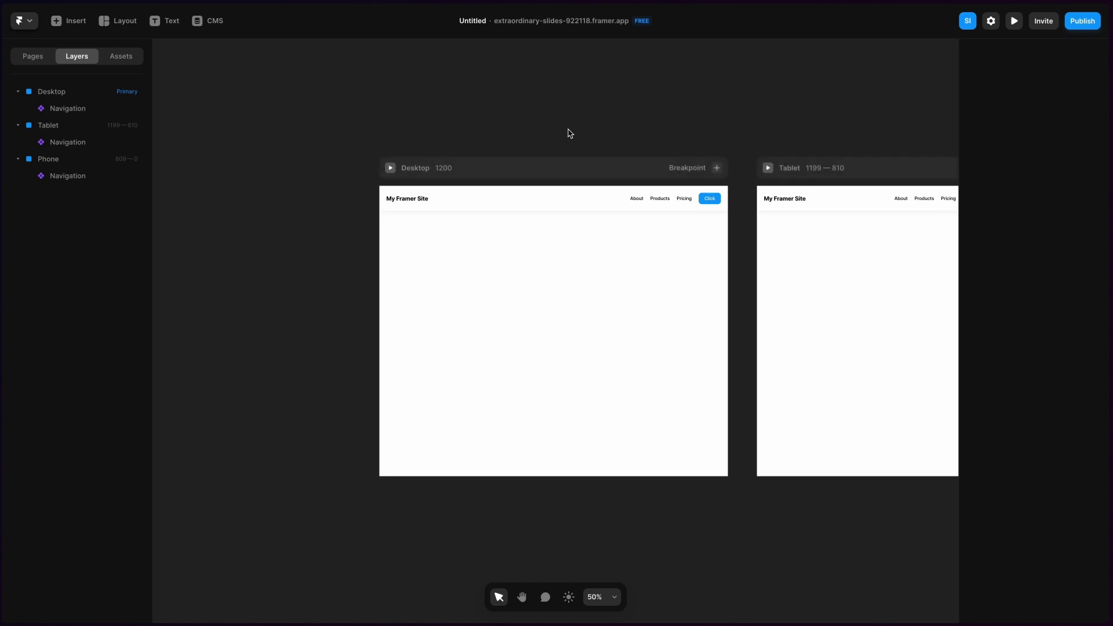
scroll(570, 134, right, 5)
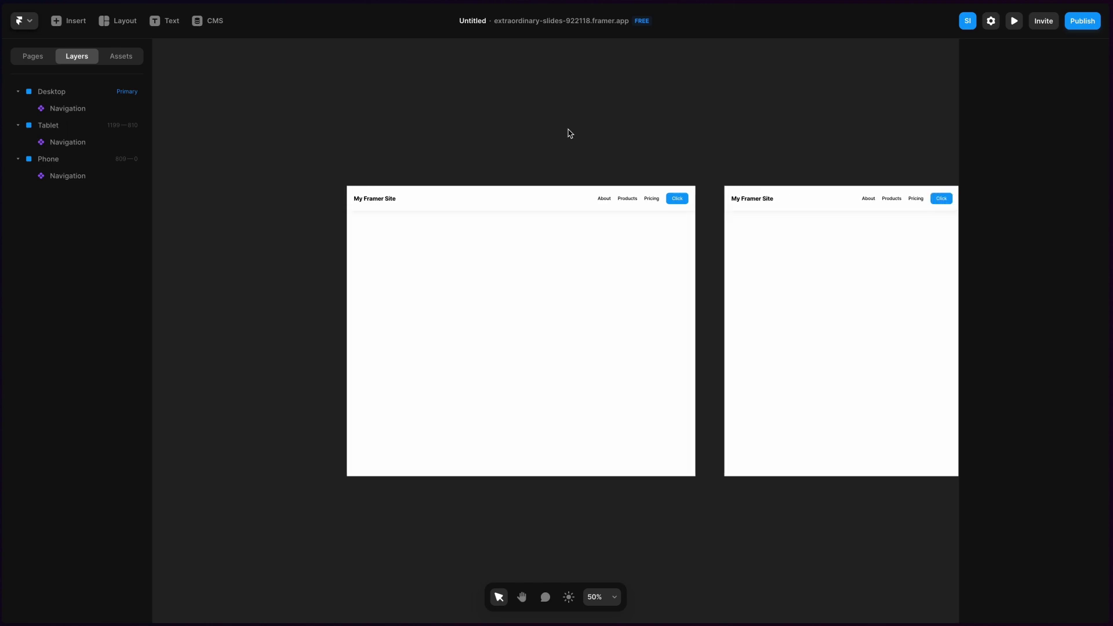
scroll(570, 134, right, 10)
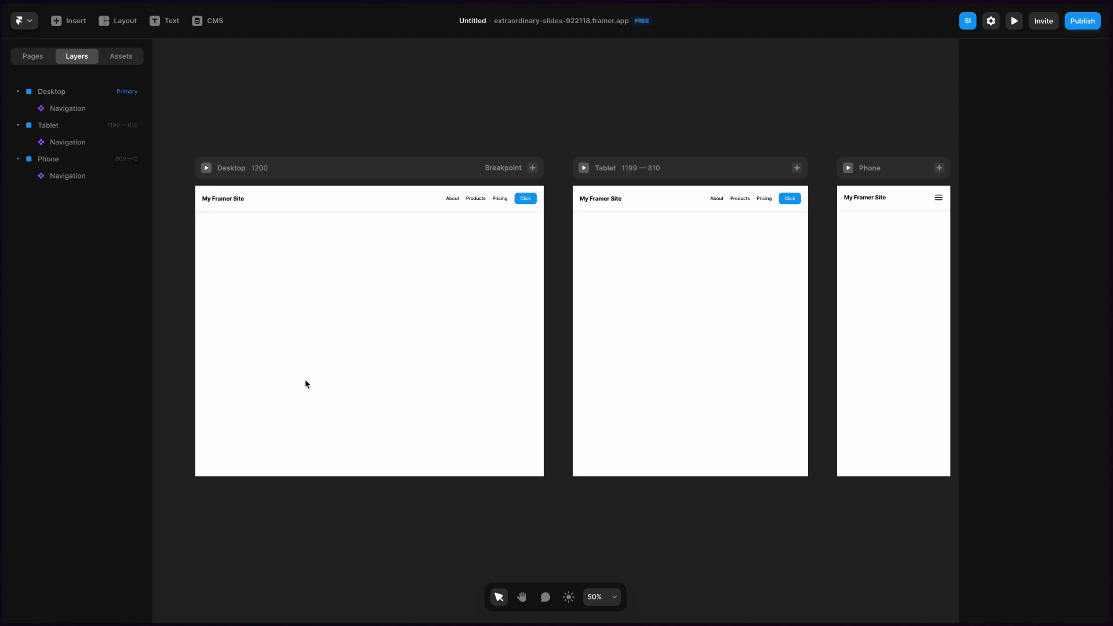
scroll(278, 131, left, 3)
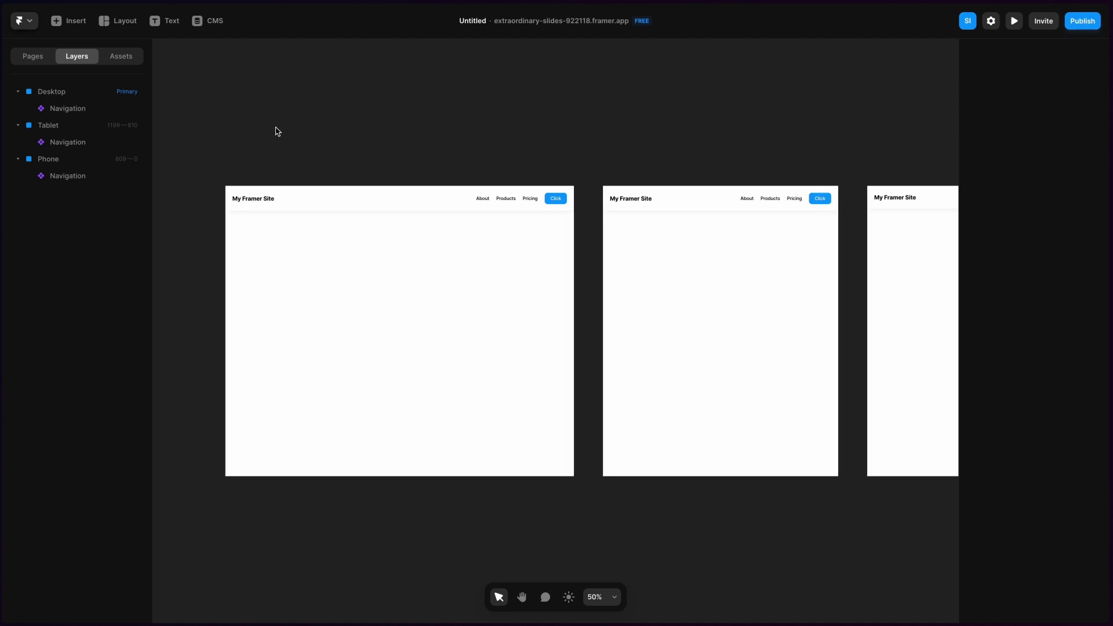
scroll(277, 131, left, 5)
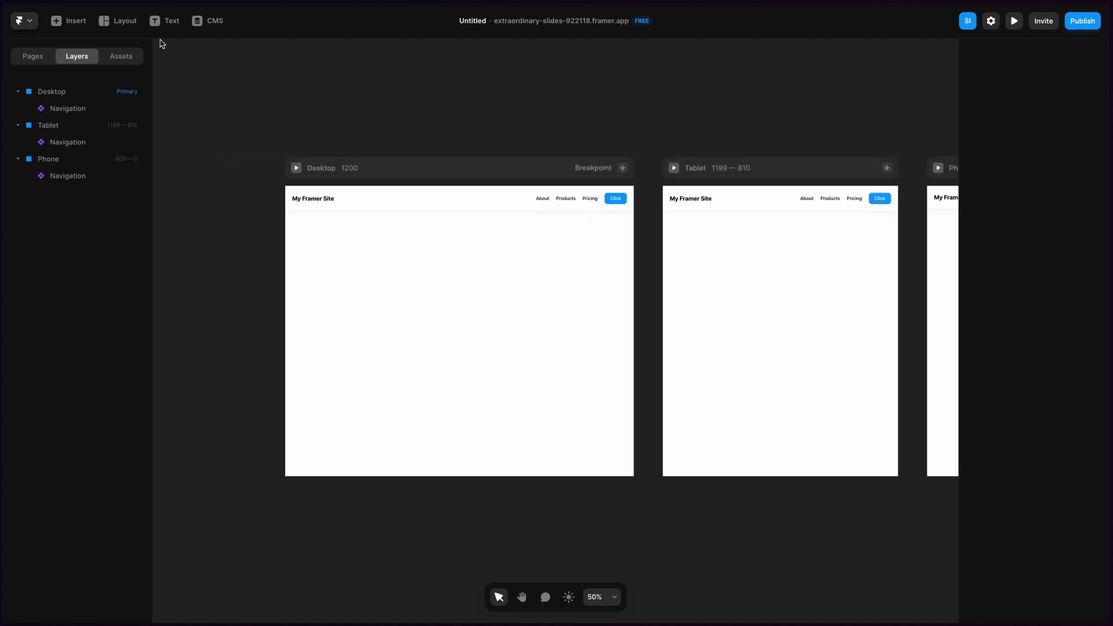
click(121, 23)
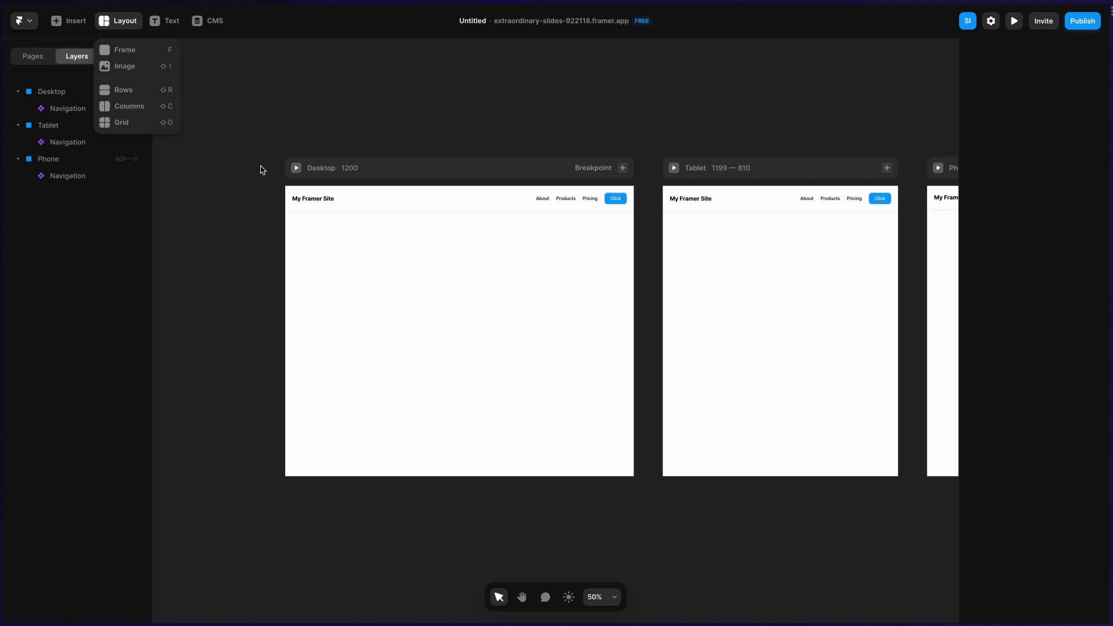
click(269, 106)
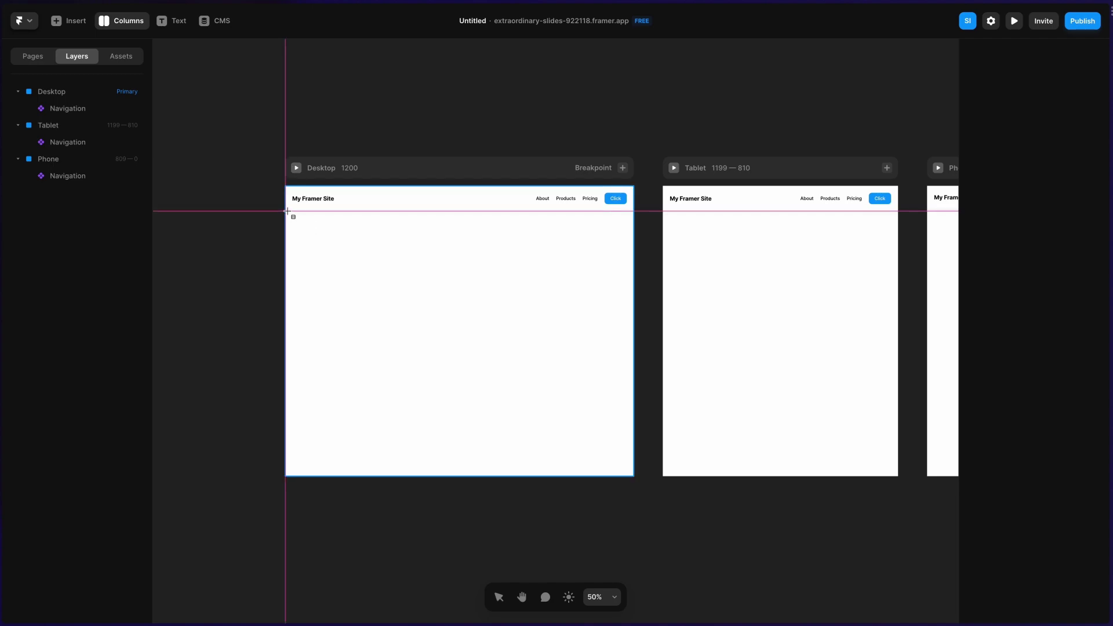
drag(287, 211, 634, 380)
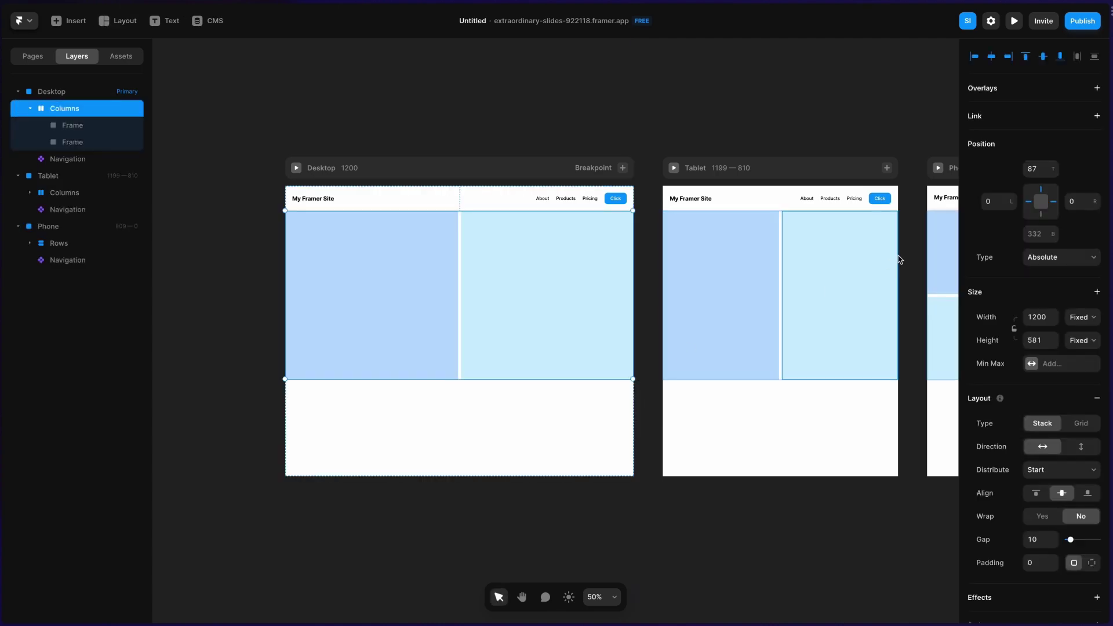
Give the Columns stack height 600, a 24 layout gap and 24 padding.
click(1044, 343)
text(600)
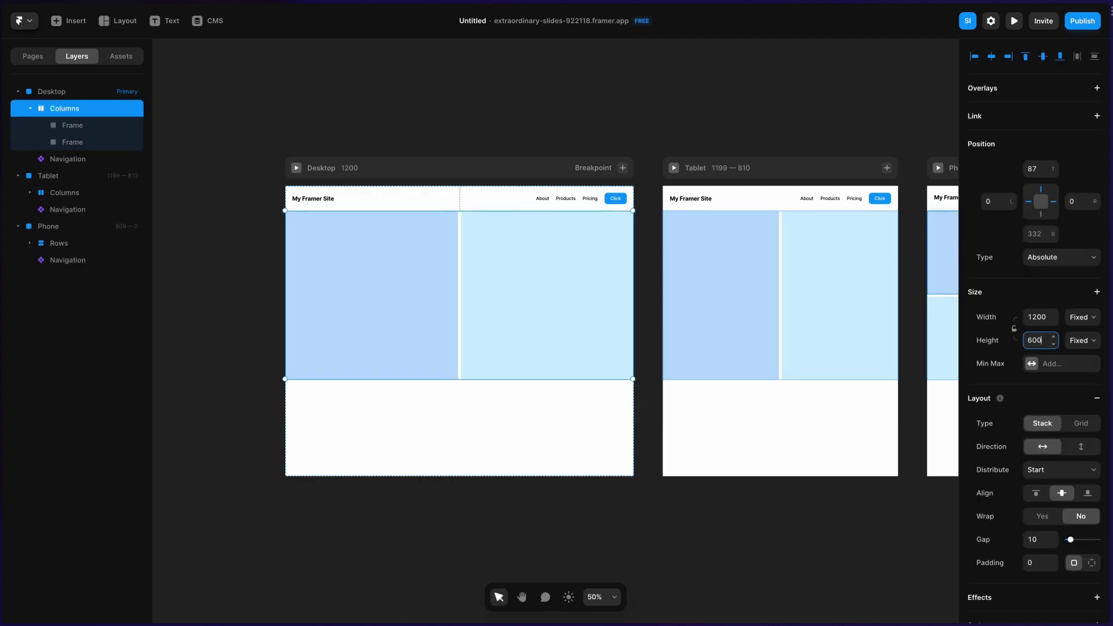
key(Return)
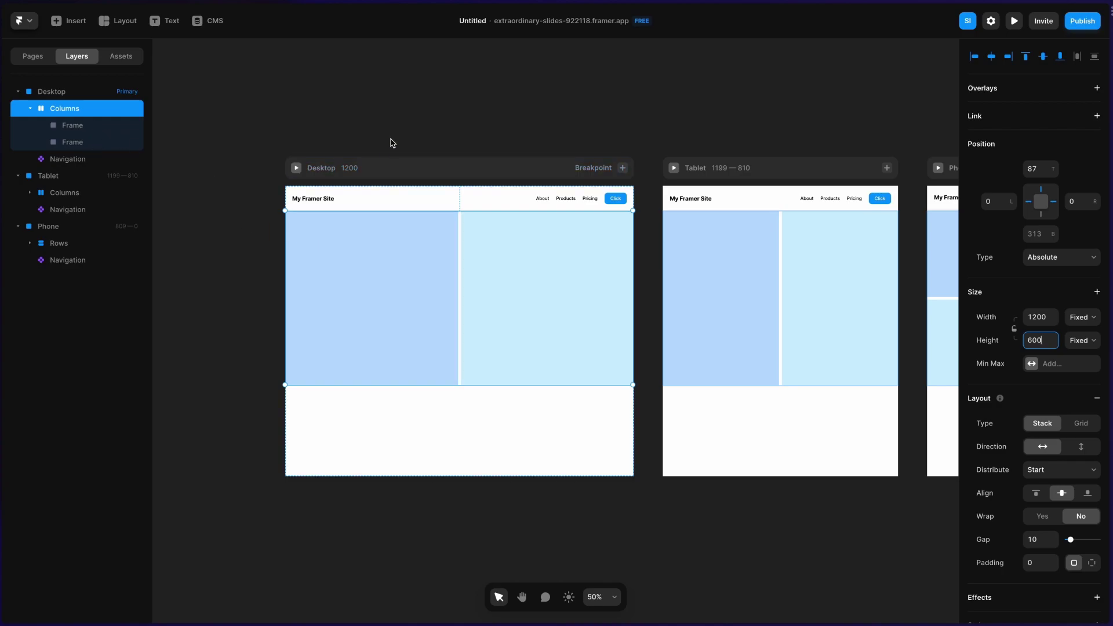
scroll(999, 420, down, 1)
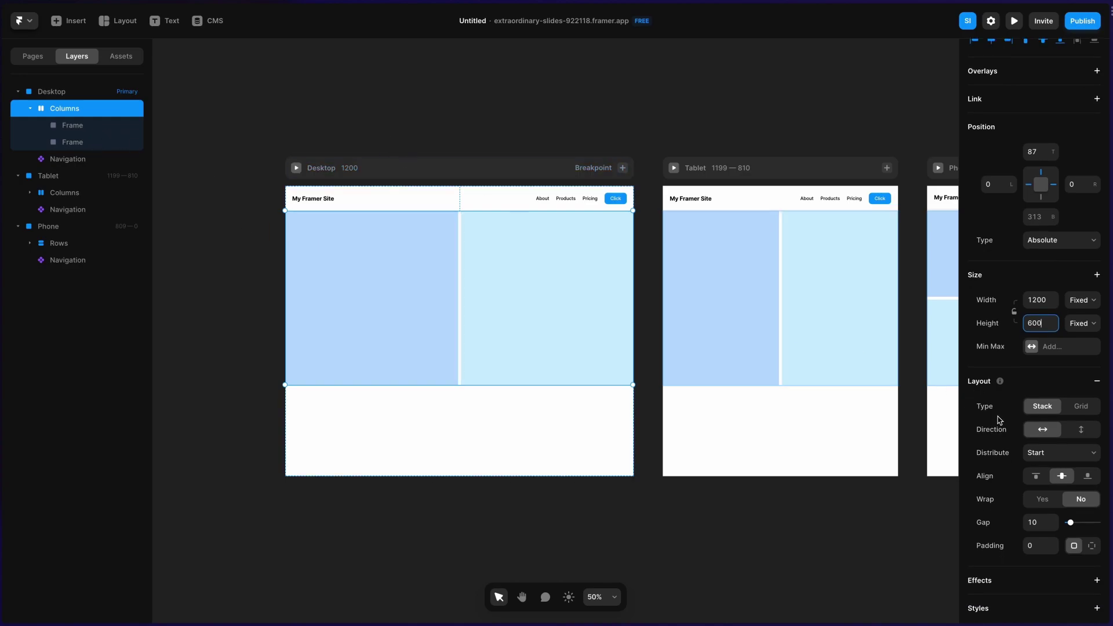
scroll(1000, 420, down, 1)
click(1034, 498)
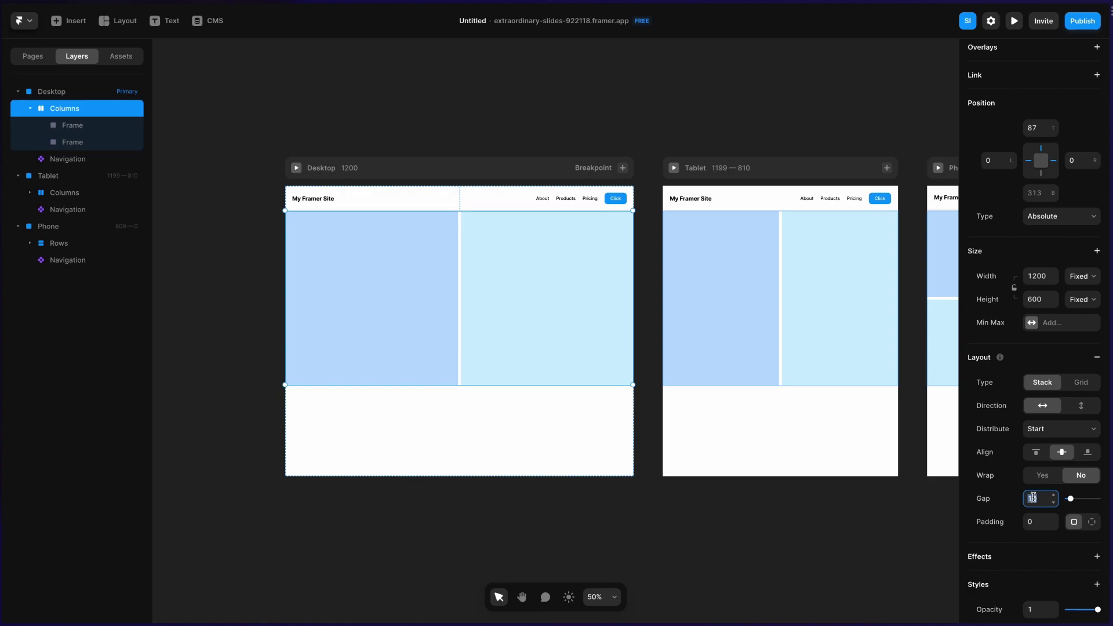
key(Return)
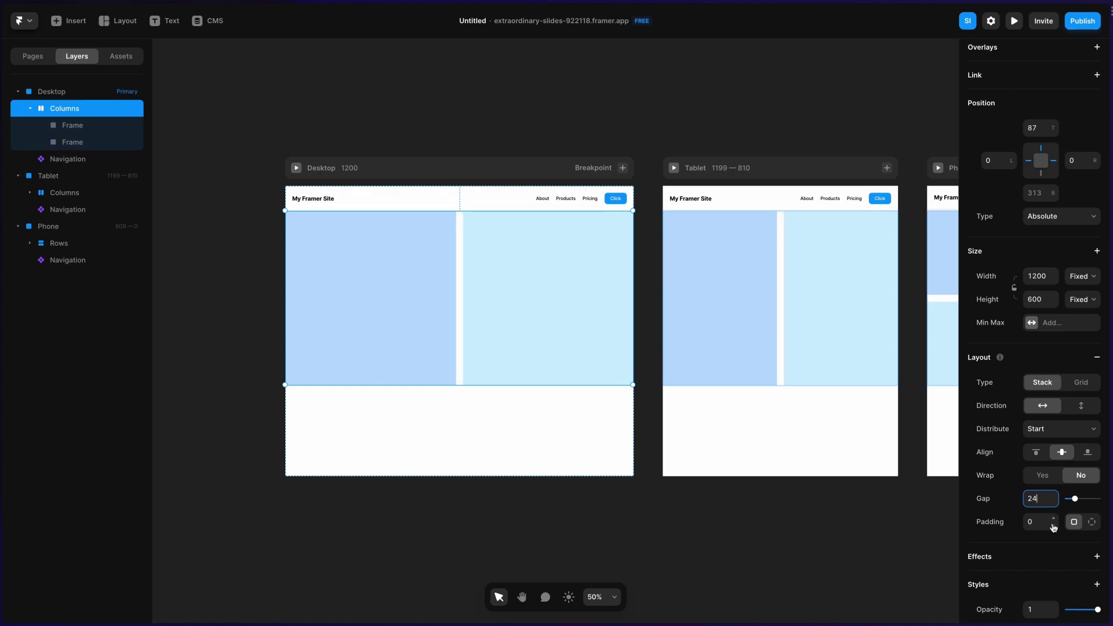
click(1048, 523)
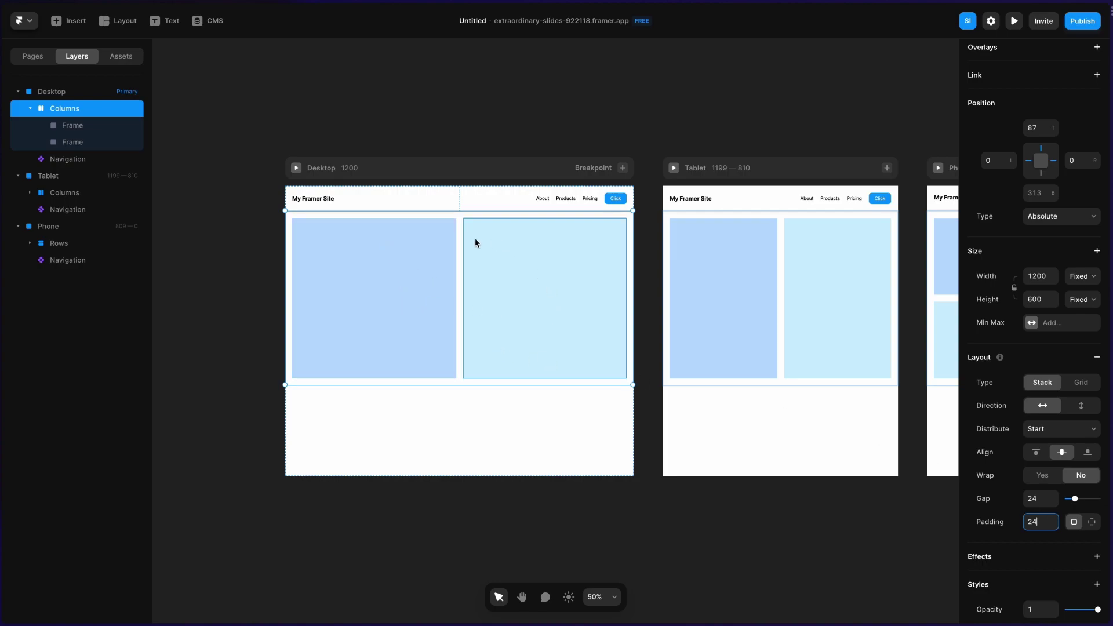
click(443, 122)
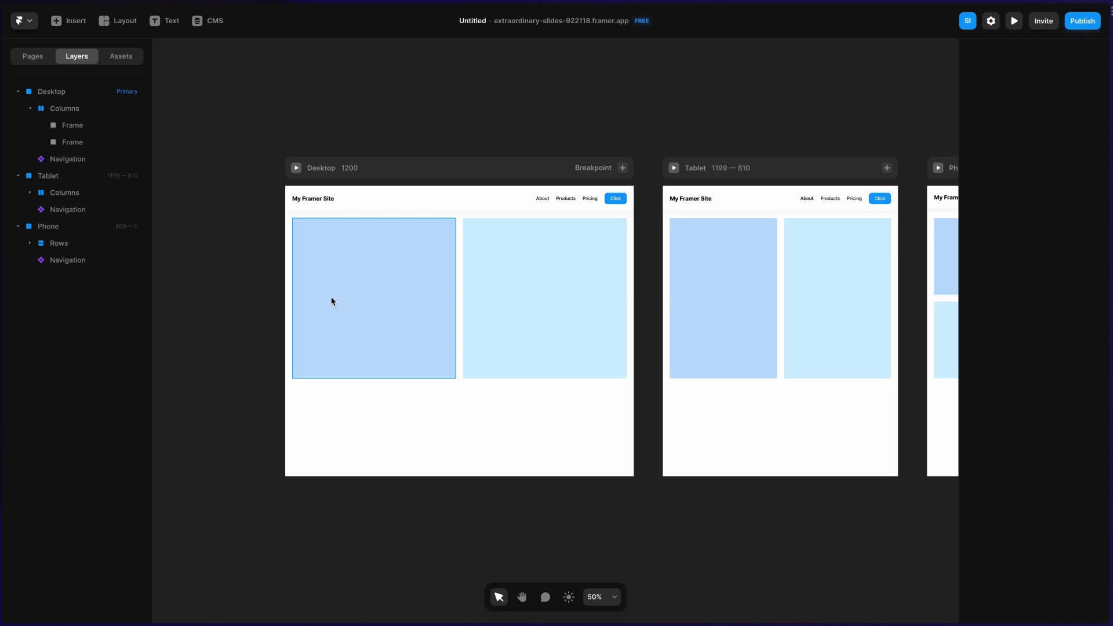
Set the corner radius of both column frames to 16.
click(508, 274)
shift+click(410, 266)
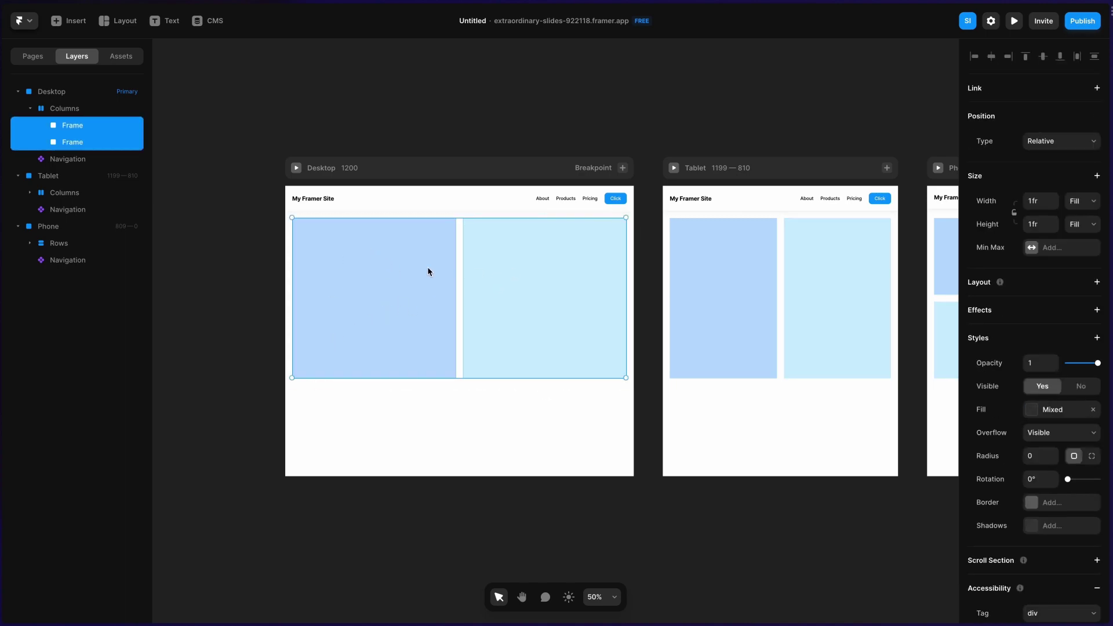
click(1030, 457)
text(16)
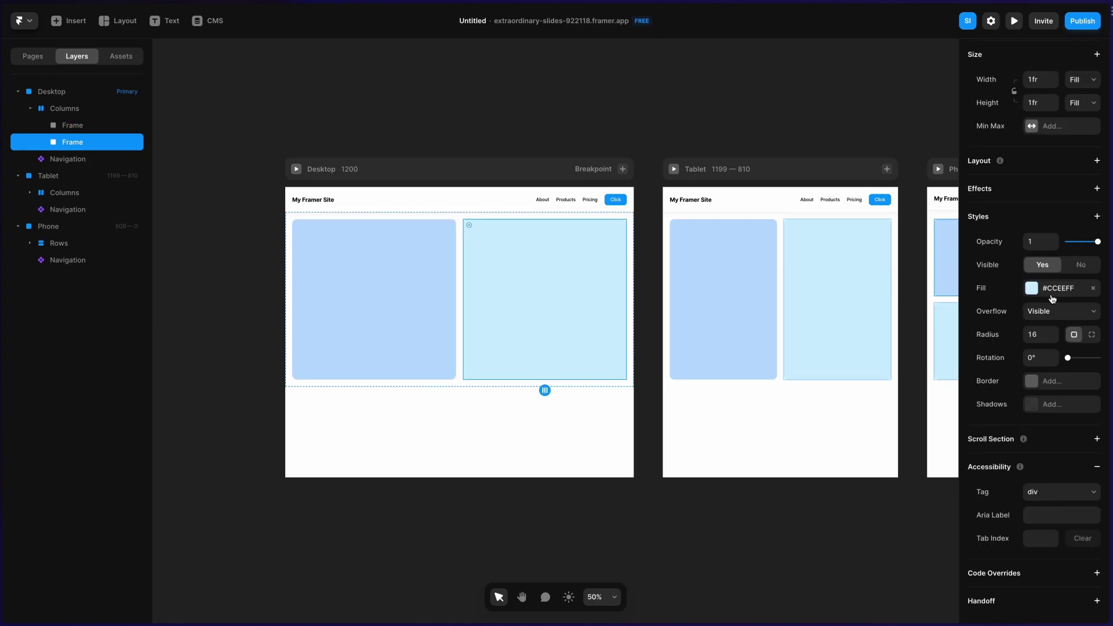
Fill the right frame with an Unsplash laptop photo found by searching 'computer'.
click(1034, 289)
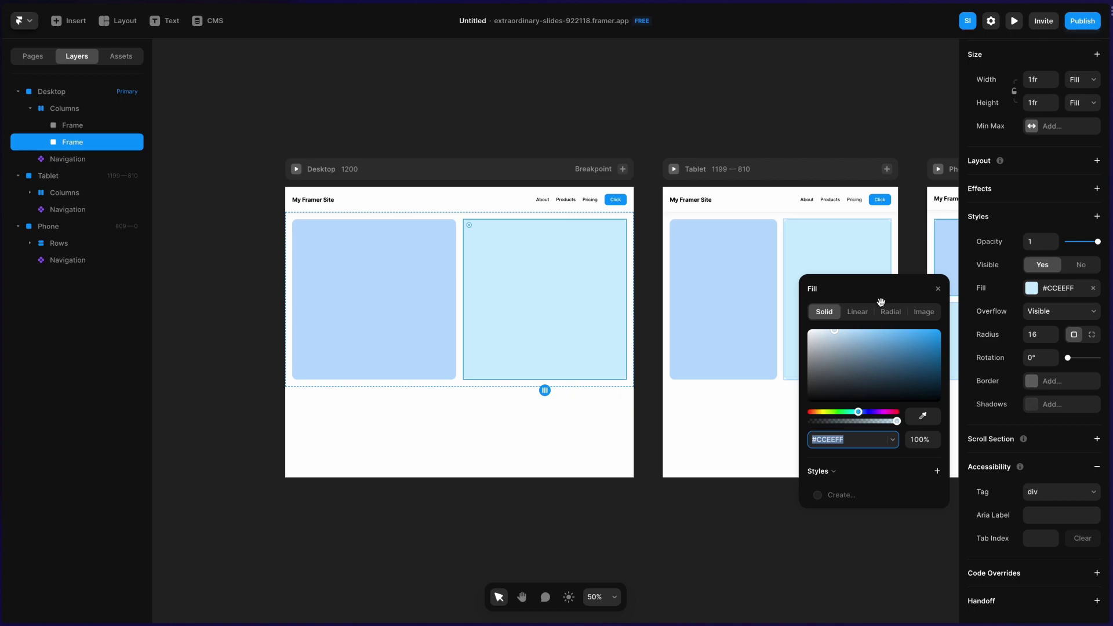
click(921, 313)
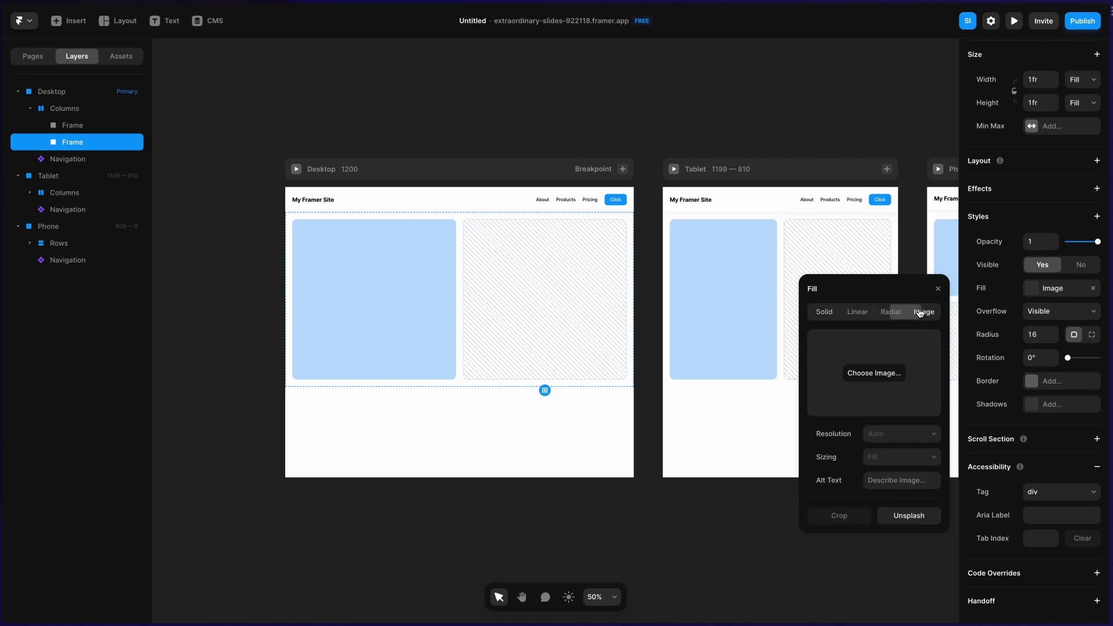
click(909, 516)
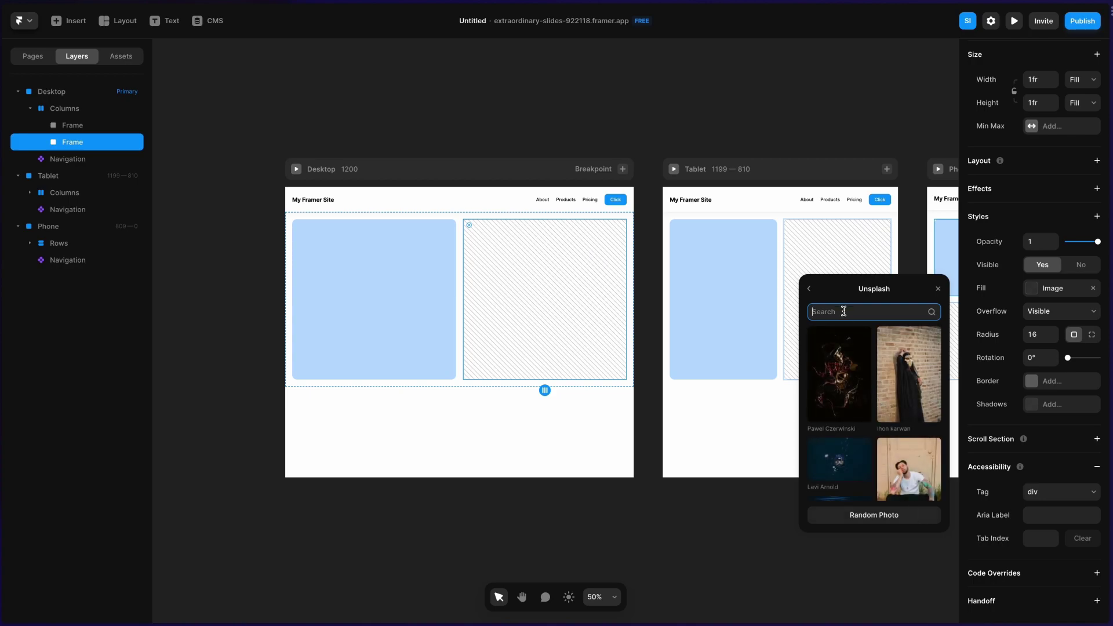
text(computer)
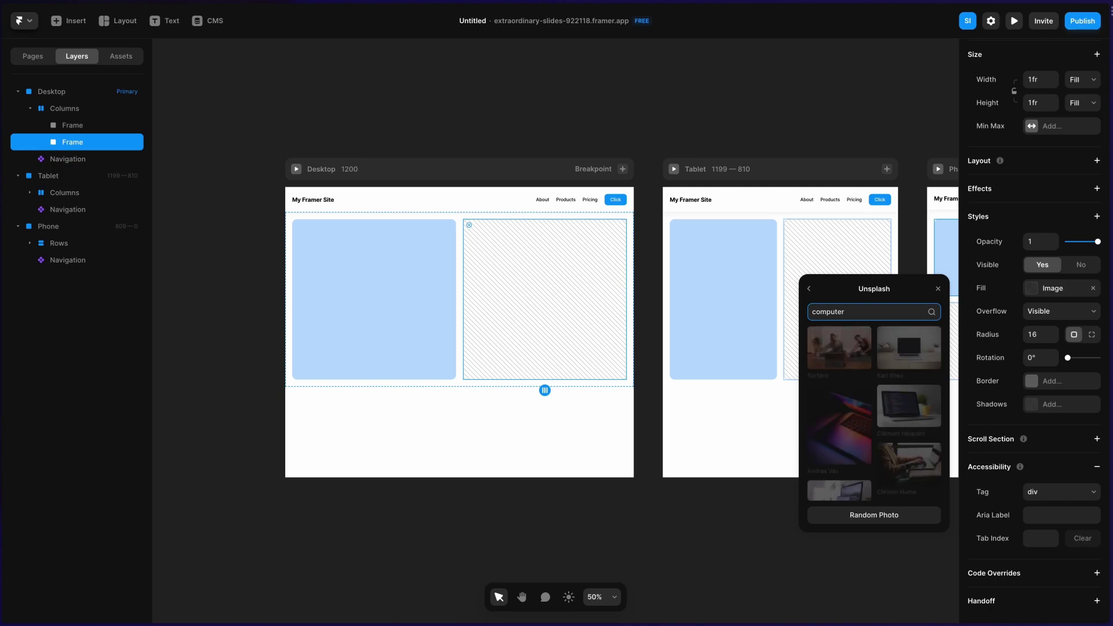
scroll(857, 439, down, 5)
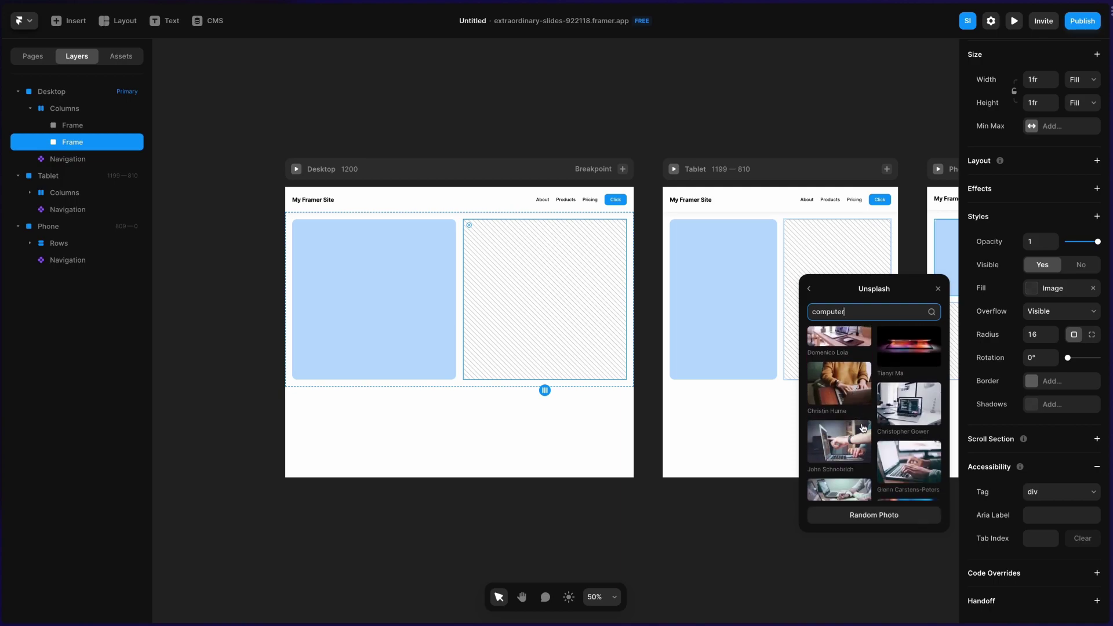
click(908, 415)
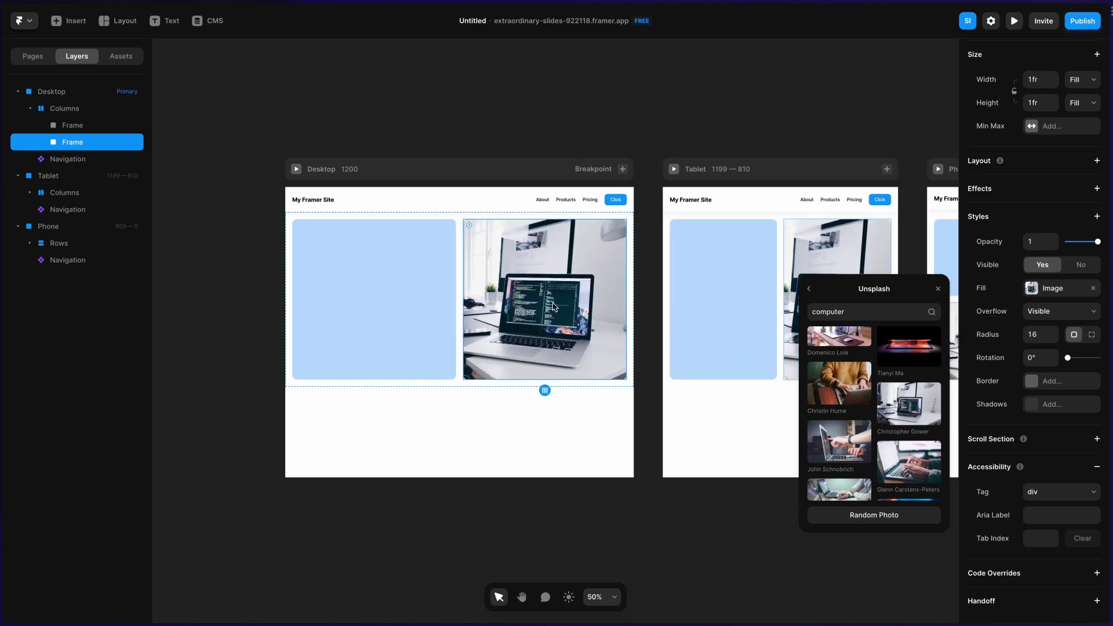
click(256, 248)
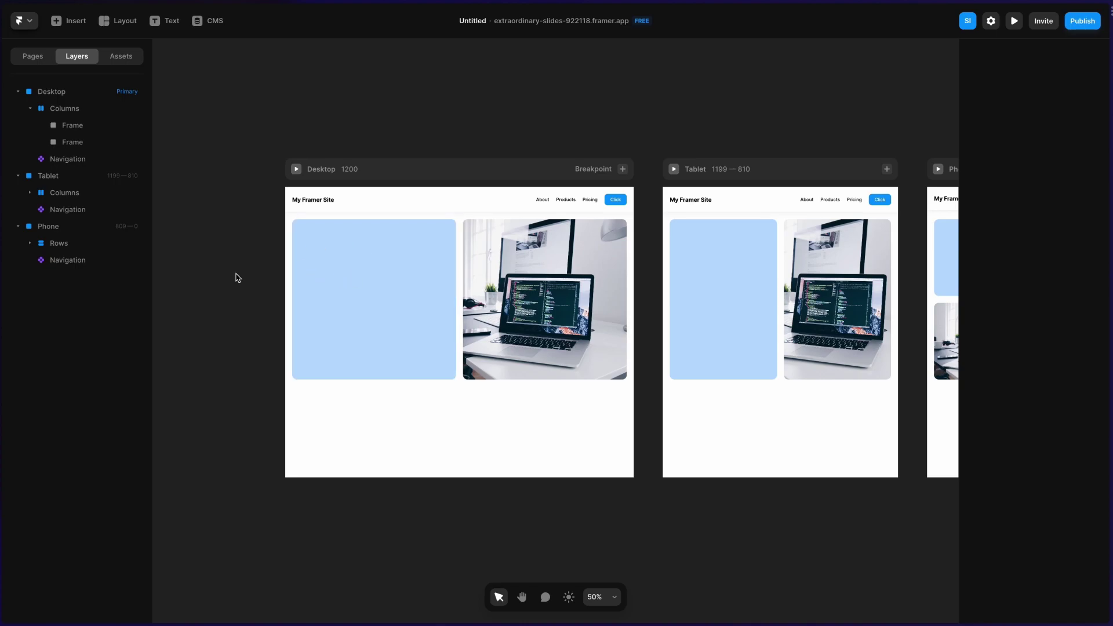
Type 'Everything you need to know when building a Framer website' in the left card, bold at size 40.
click(159, 22)
click(325, 266)
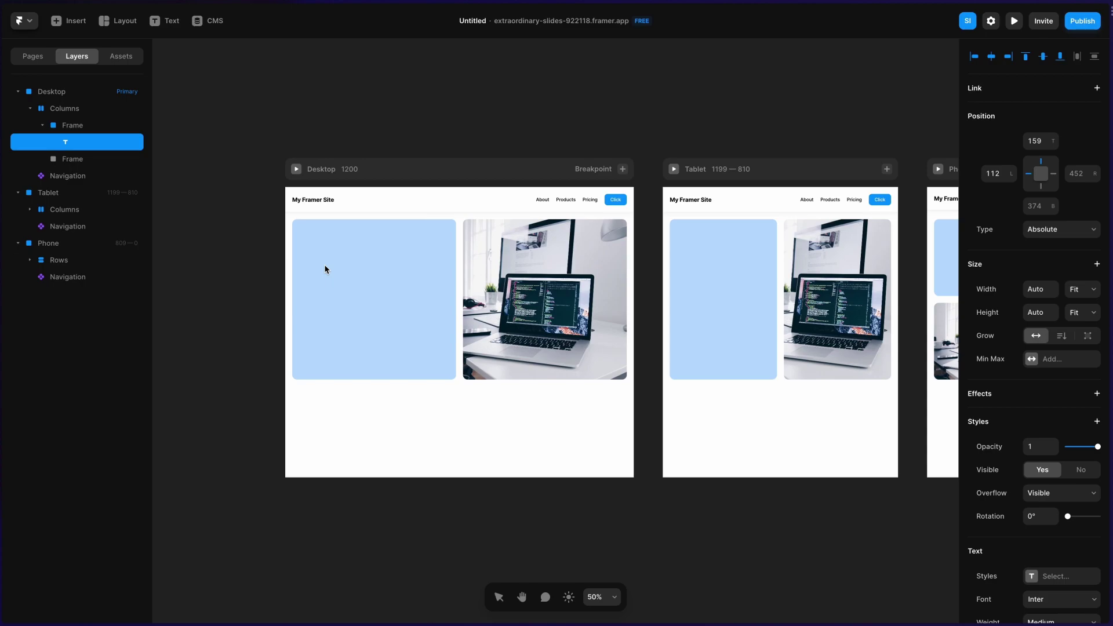
text(Everything you need to know when building a Framer)
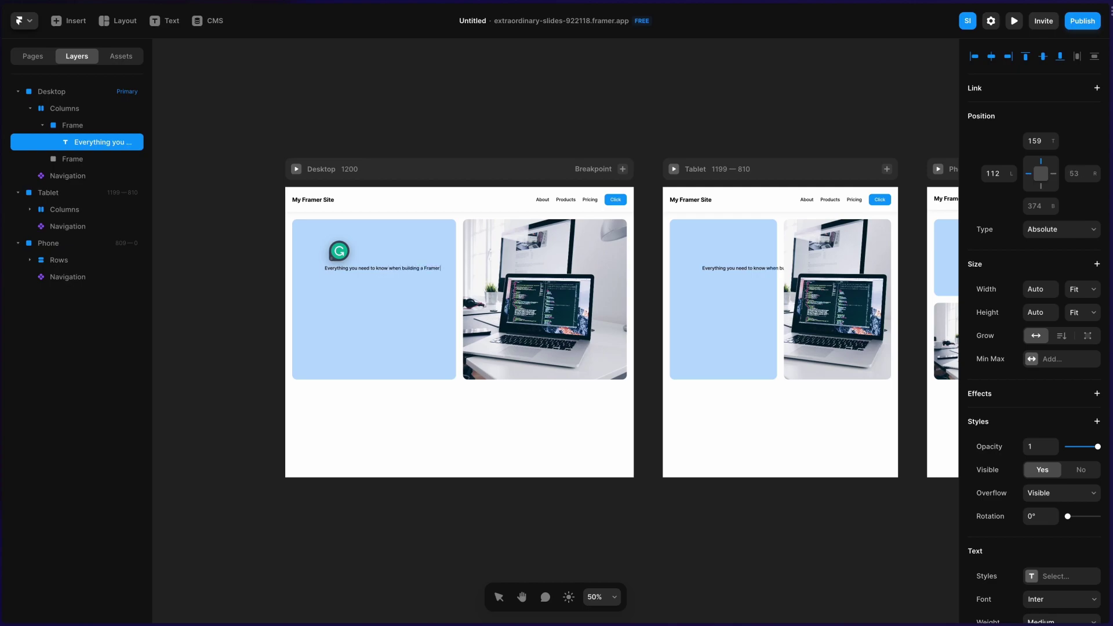
text(site)
scroll(1038, 464, down, 3)
click(1038, 551)
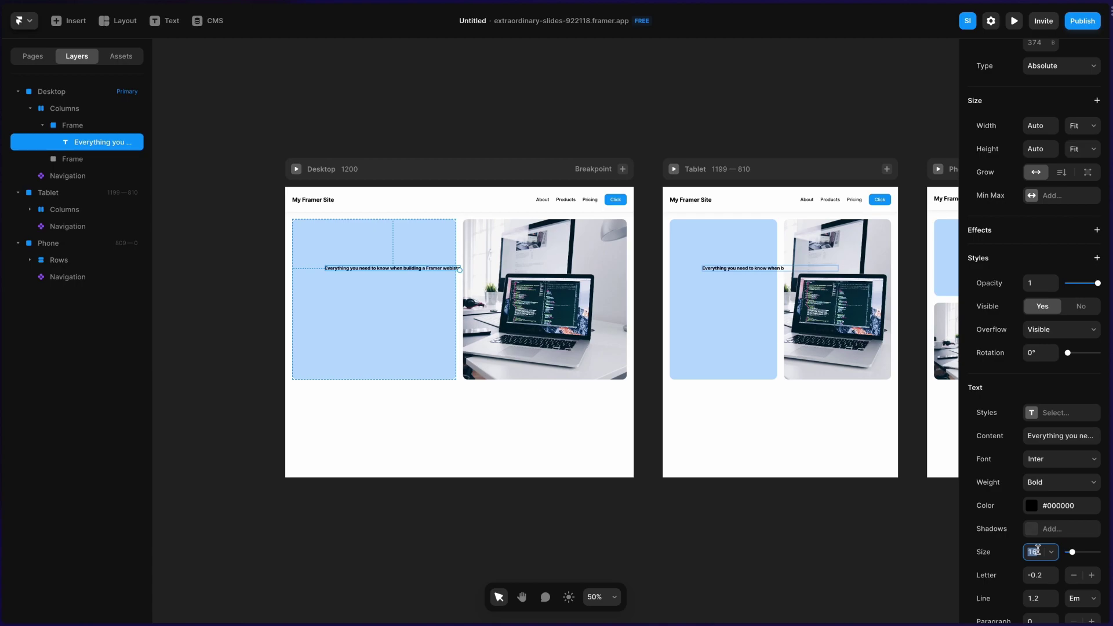
text(32)
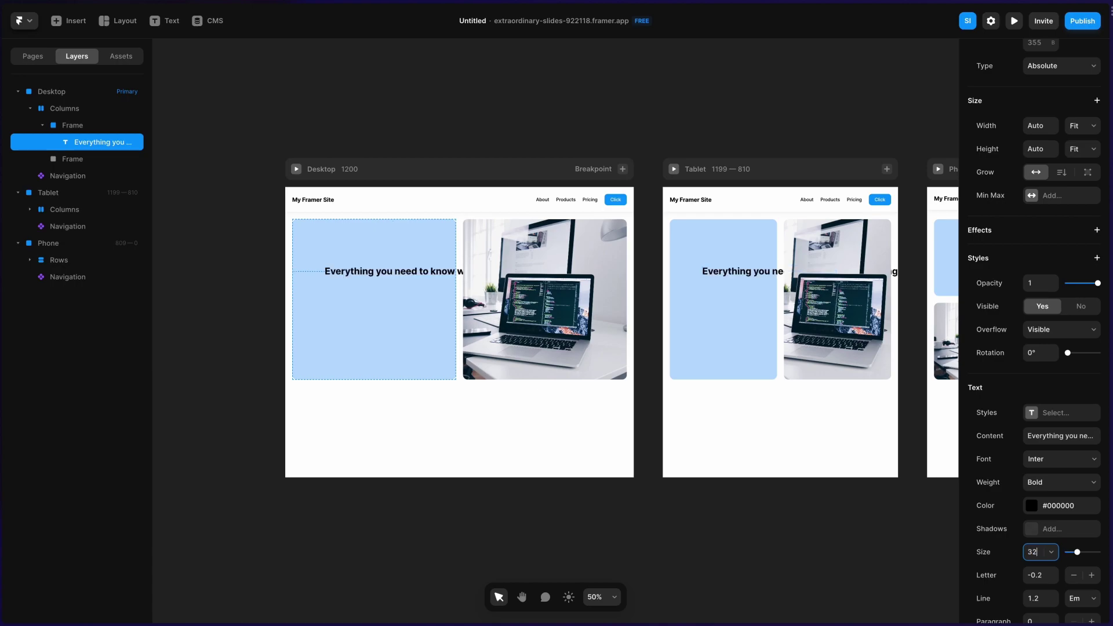
key(Escape)
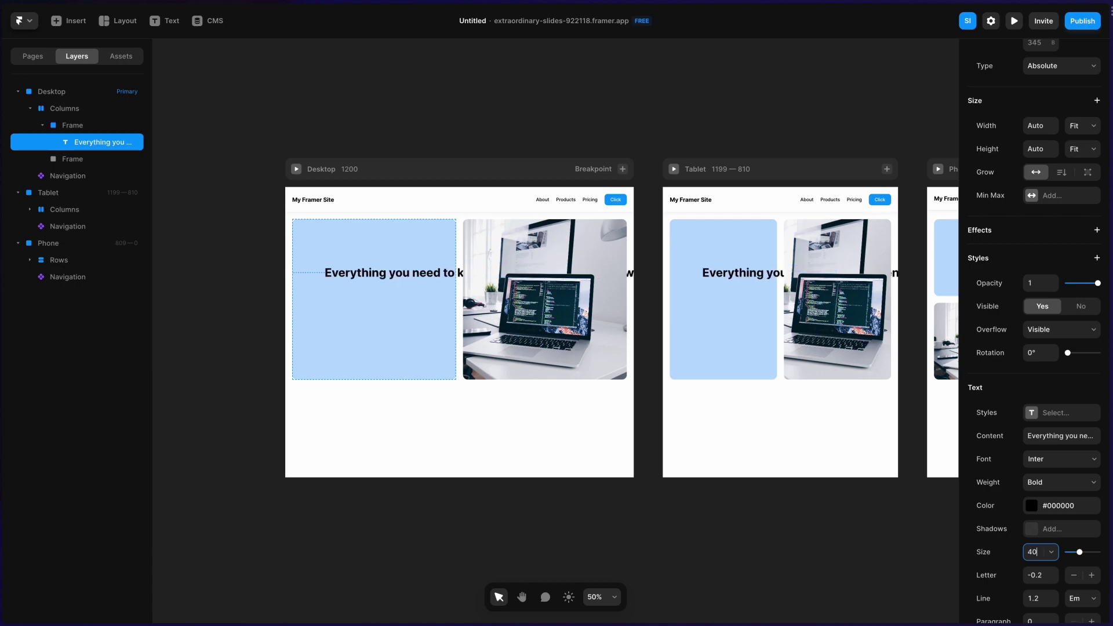
Wrap the light blue card in a stack, then remove that card while keeping its heading.
key(Escape)
click(427, 272)
click(410, 249)
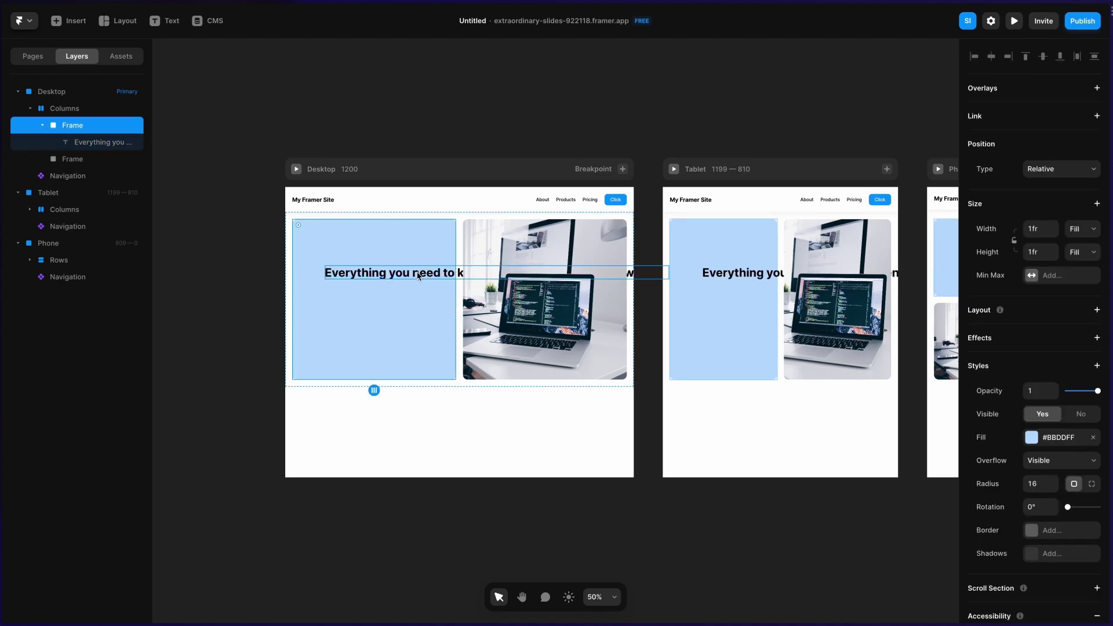
right_click(89, 134)
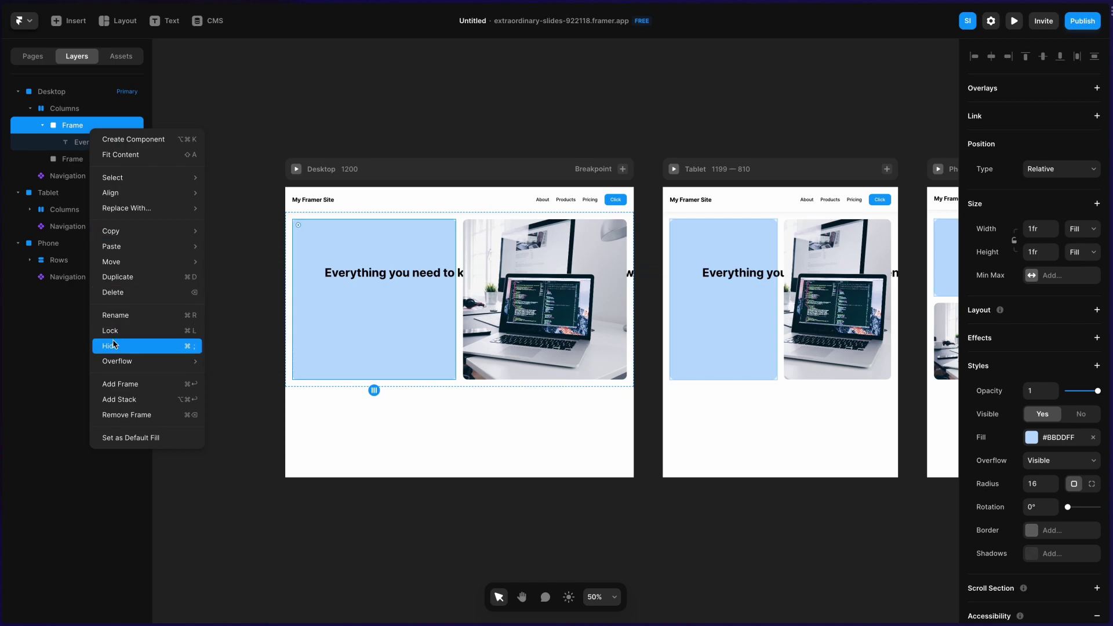
click(121, 400)
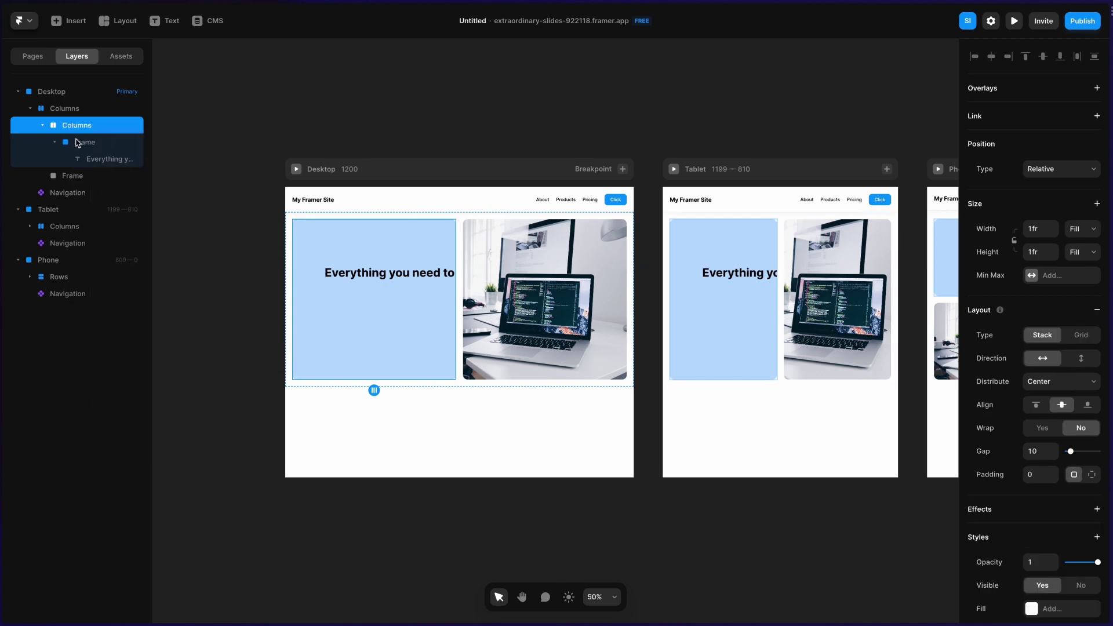
click(89, 145)
right_click(90, 146)
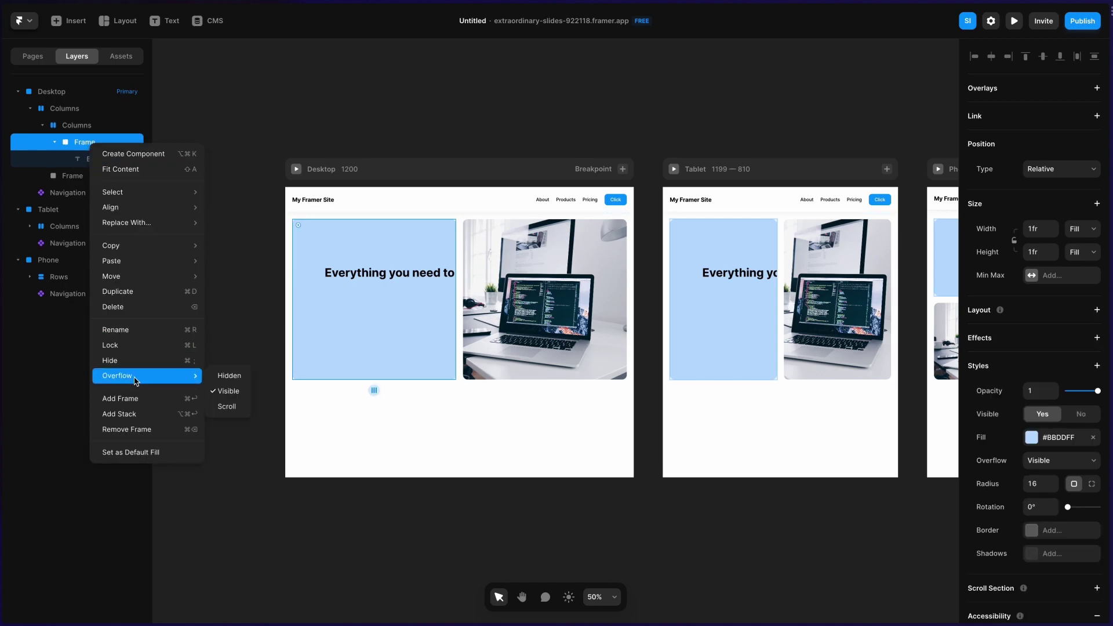
click(135, 429)
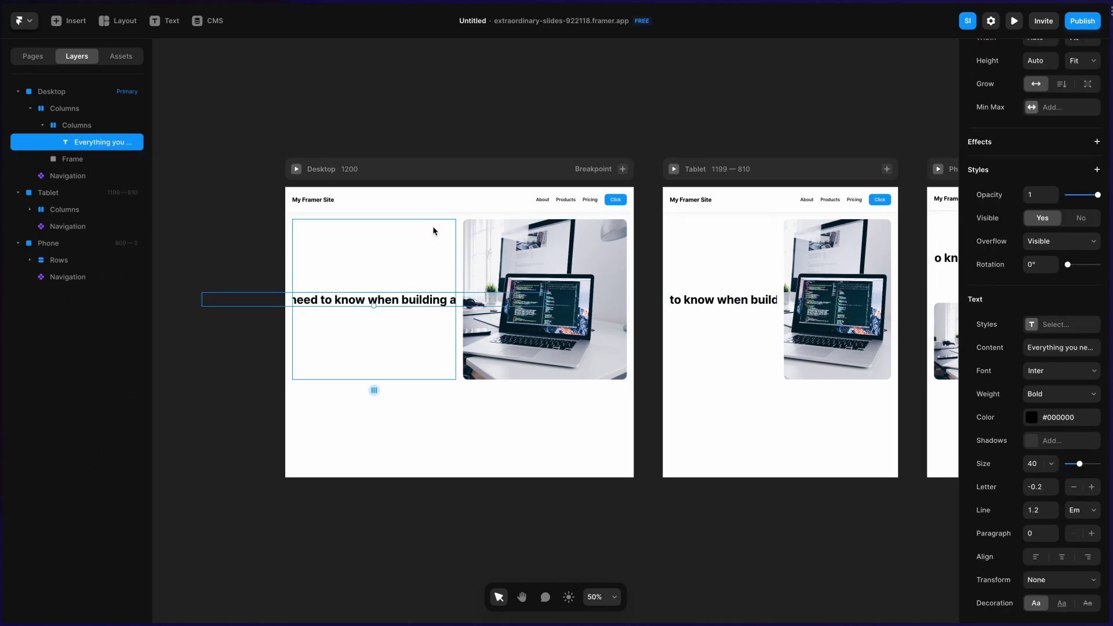
Set the heading's width to Fill so it wraps within the column.
scroll(1026, 199, up, 1)
scroll(1024, 194, down, 1)
scroll(1024, 193, up, 1)
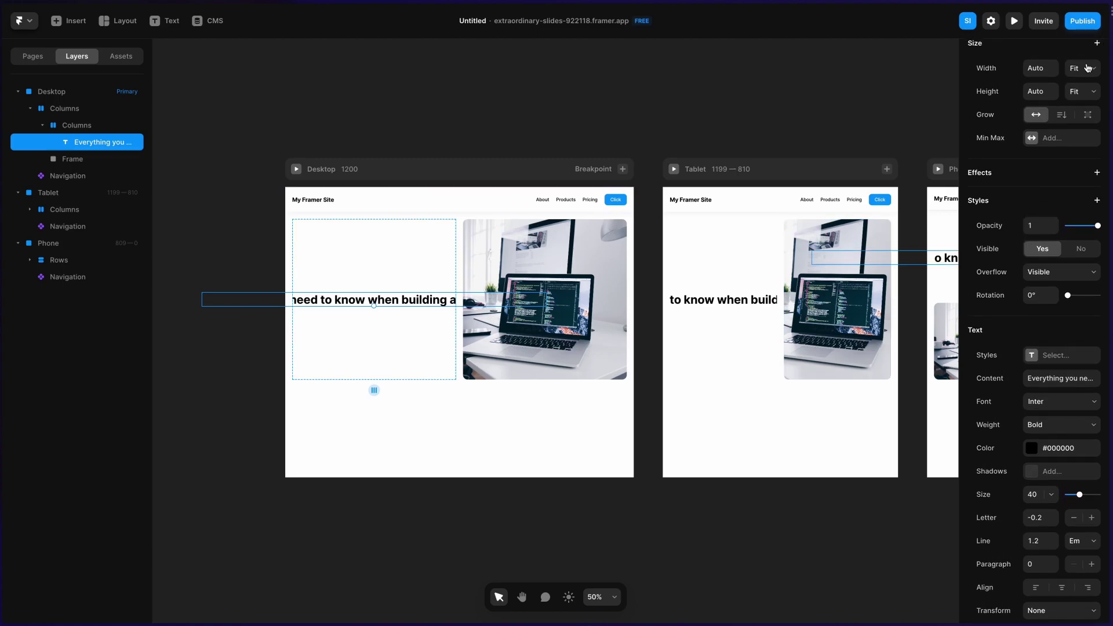
click(1088, 68)
click(1079, 57)
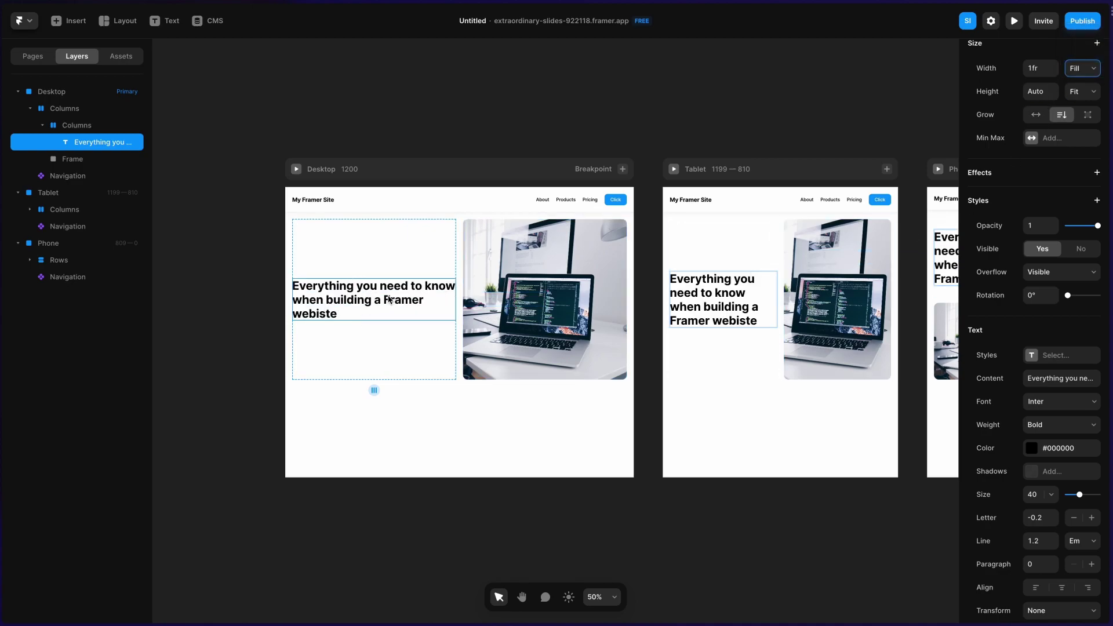
scroll(400, 297, right, 5)
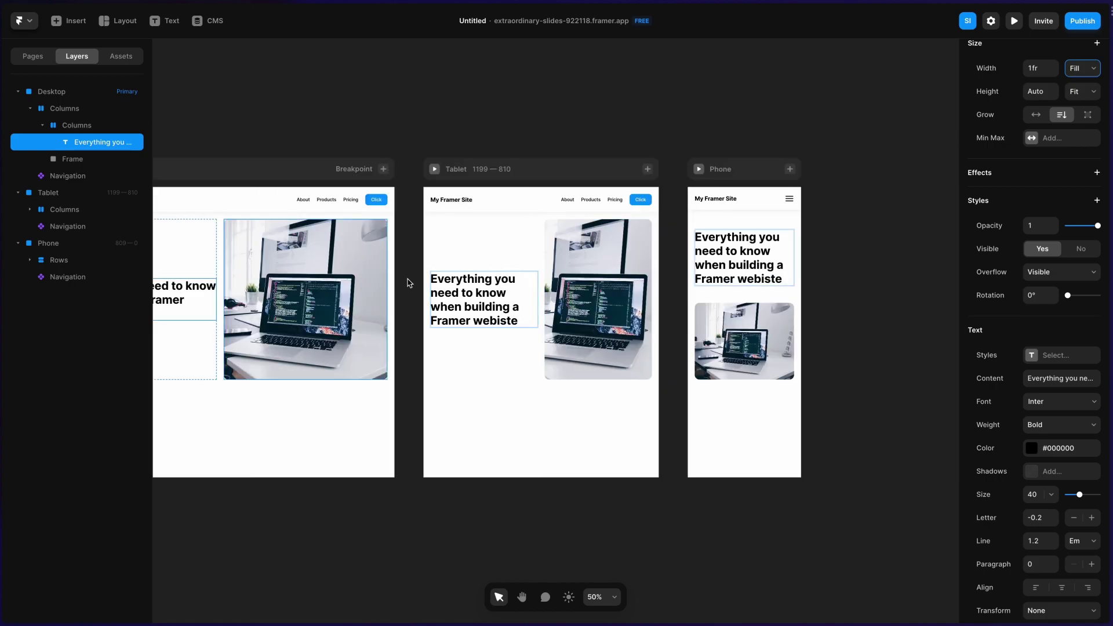
scroll(409, 283, left, 6)
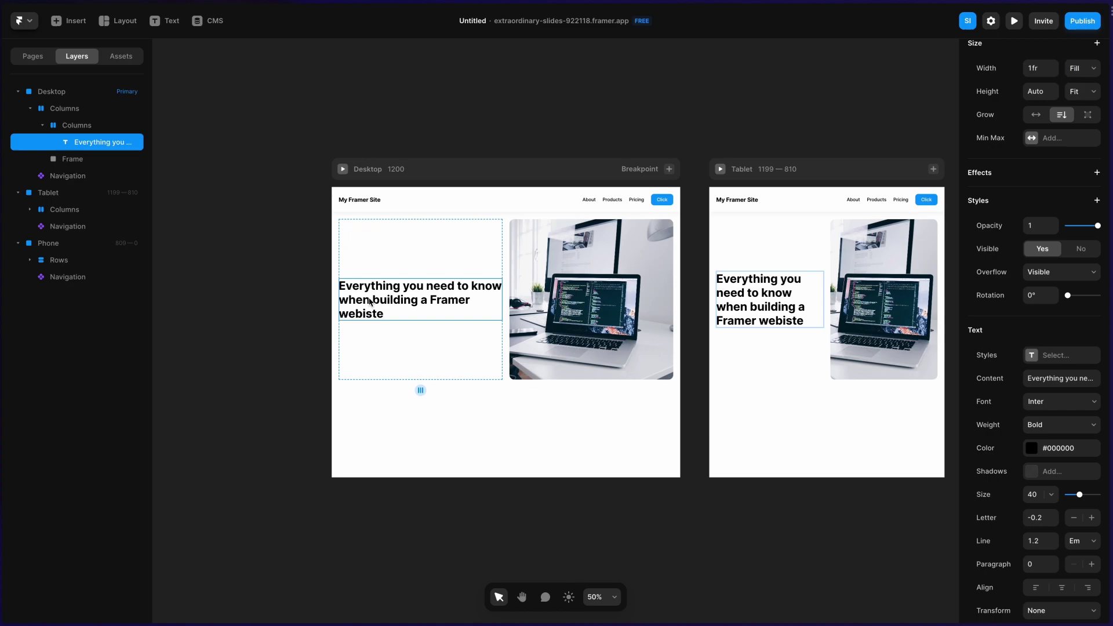
Duplicate the heading and set the stack's direction to vertical.
key(super+d)
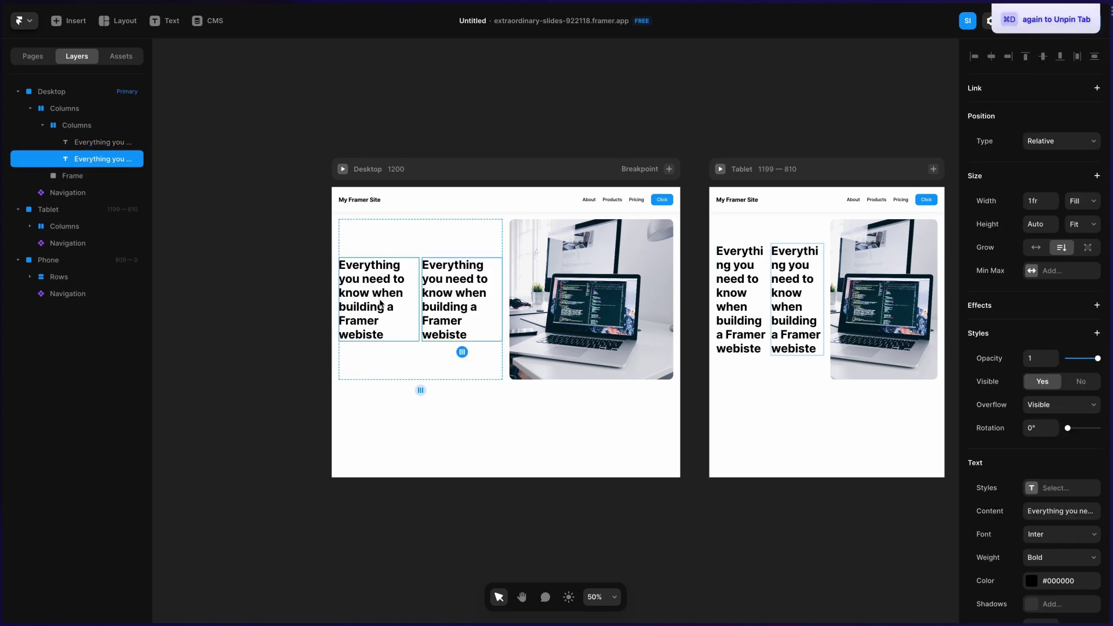
click(421, 239)
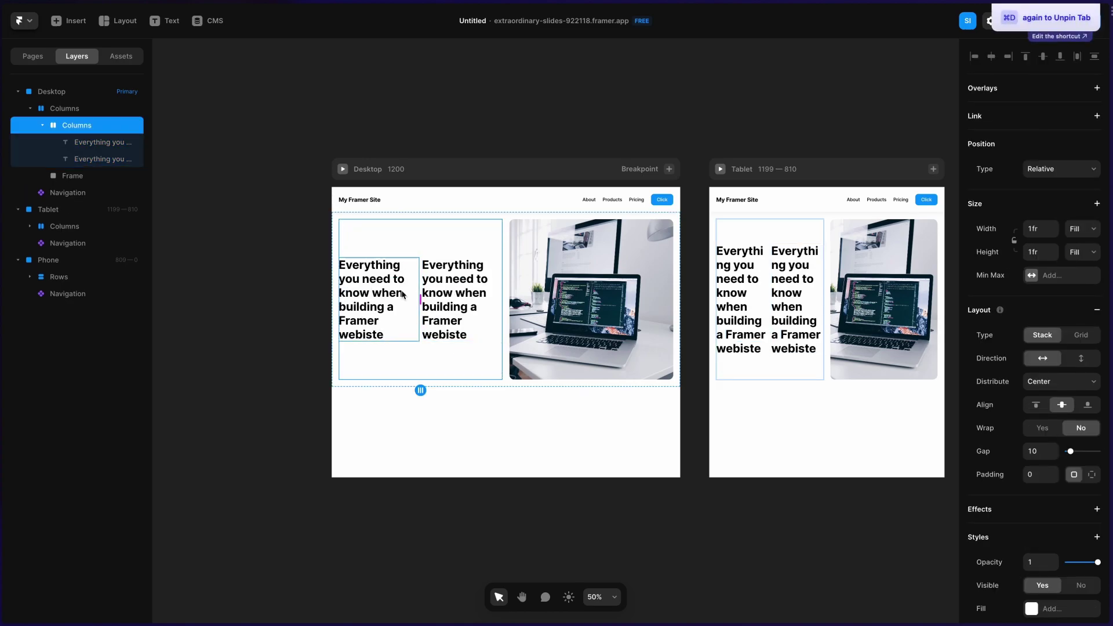
click(1085, 360)
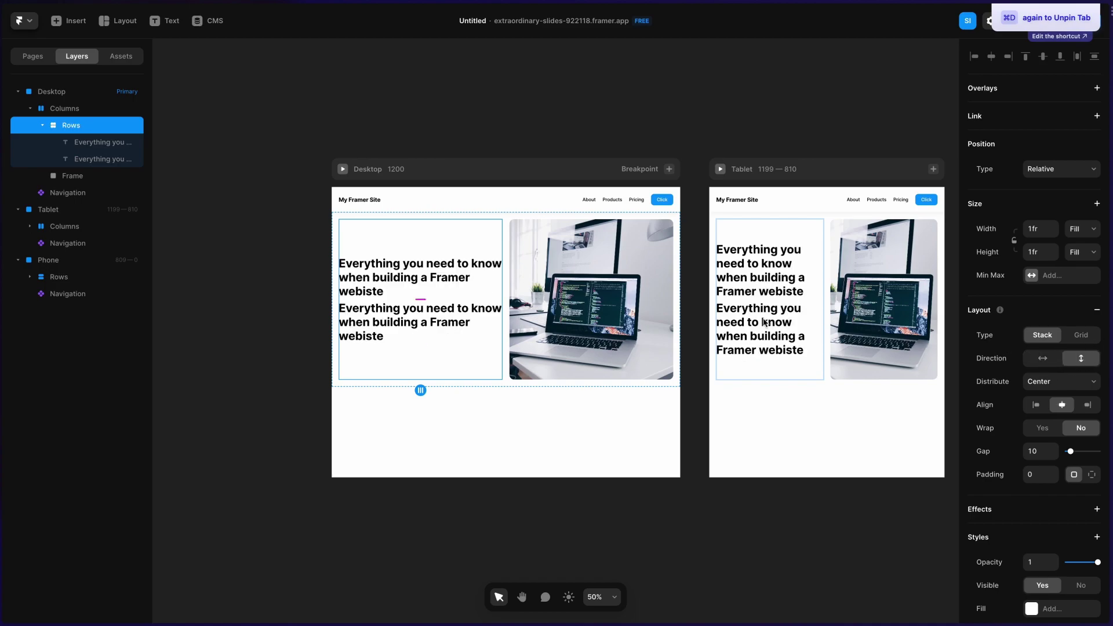
Change the top text to 'Get started building websites in Framer'.
double_click(426, 271)
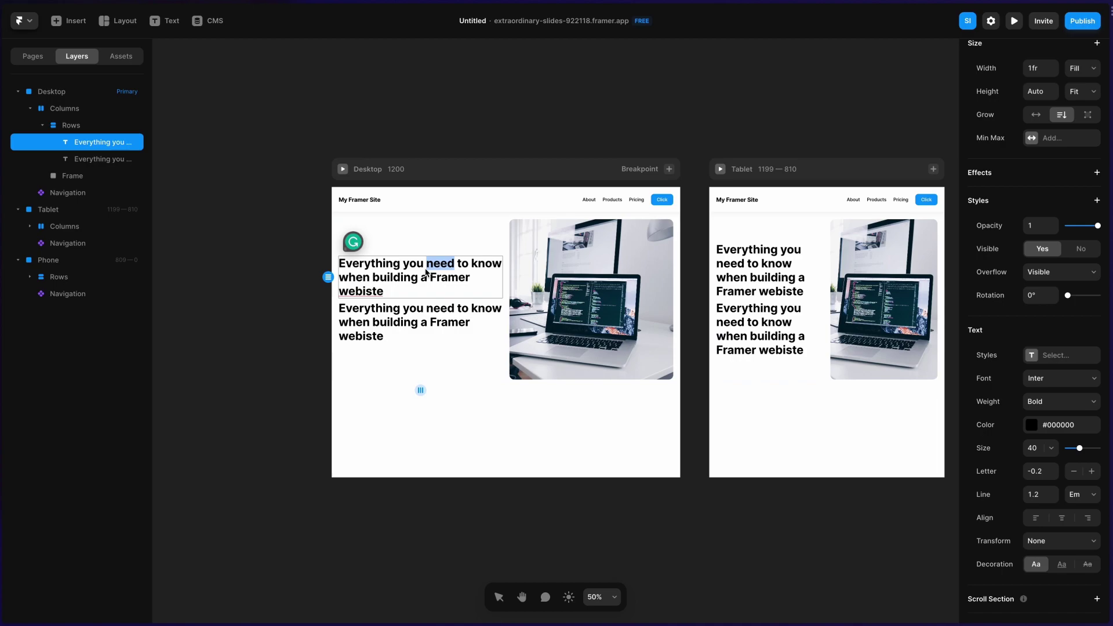
key(ctrl+a)
text(Get s)
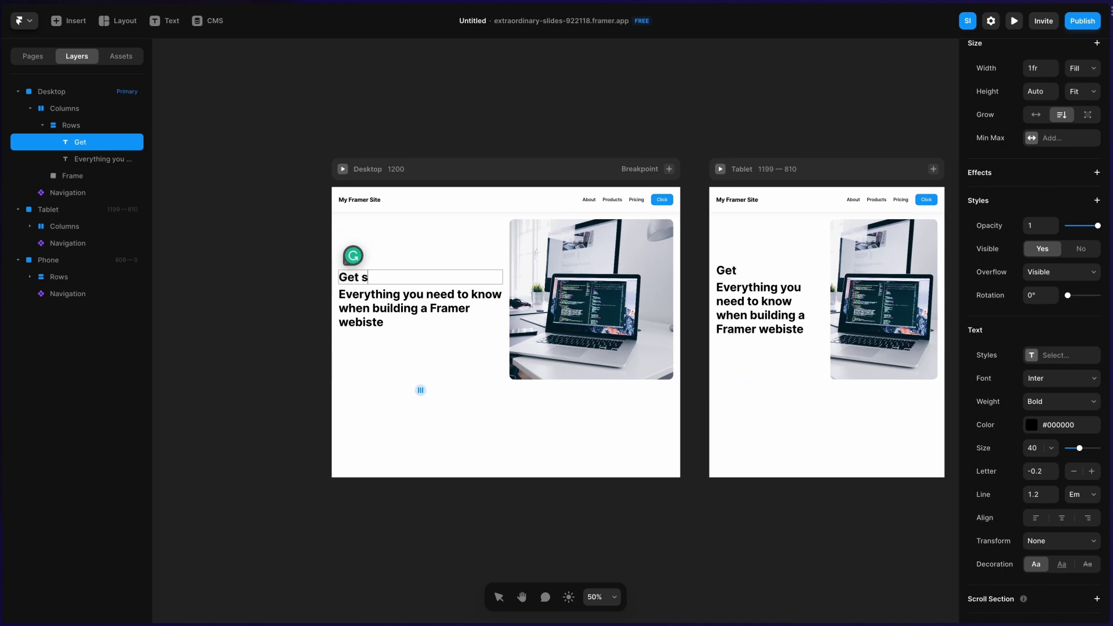
text(tarted buildi)
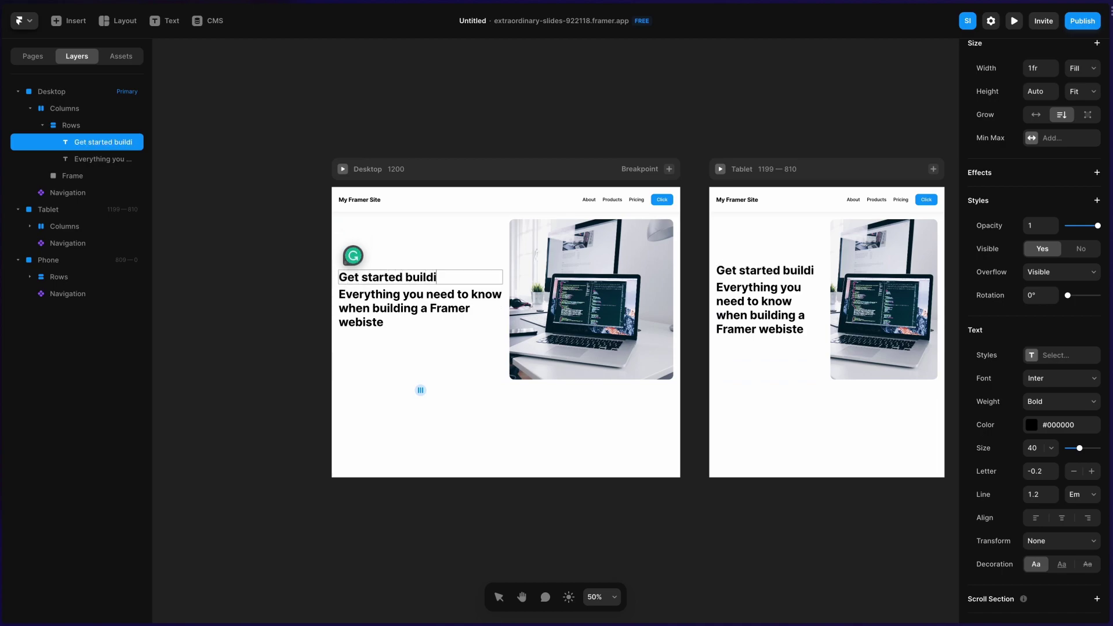
text(ng websites in )
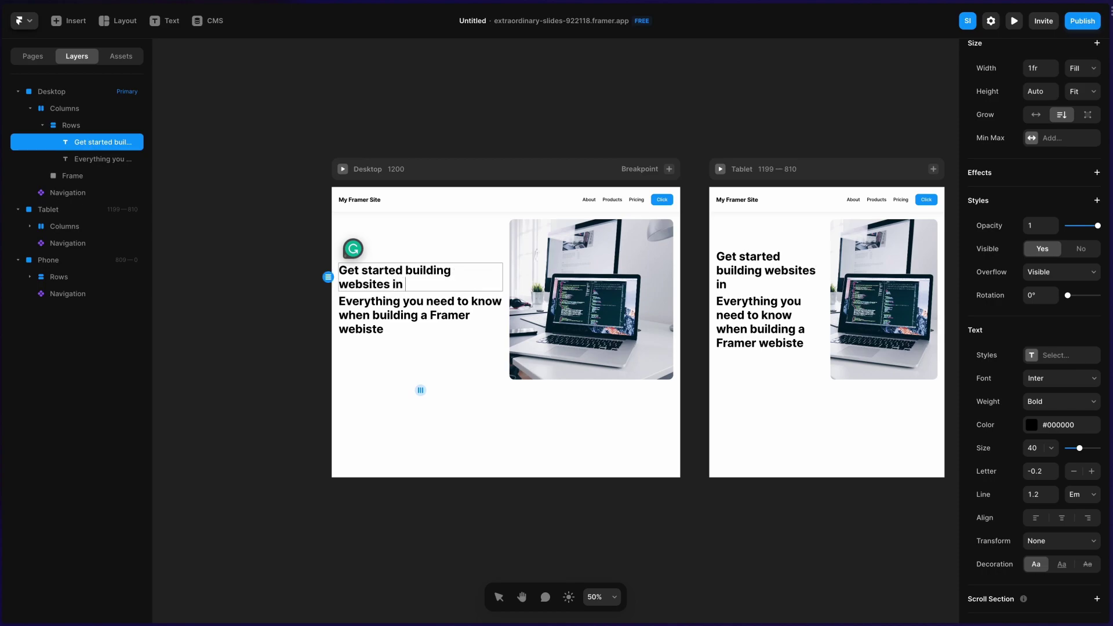
text(Framer)
key(Escape)
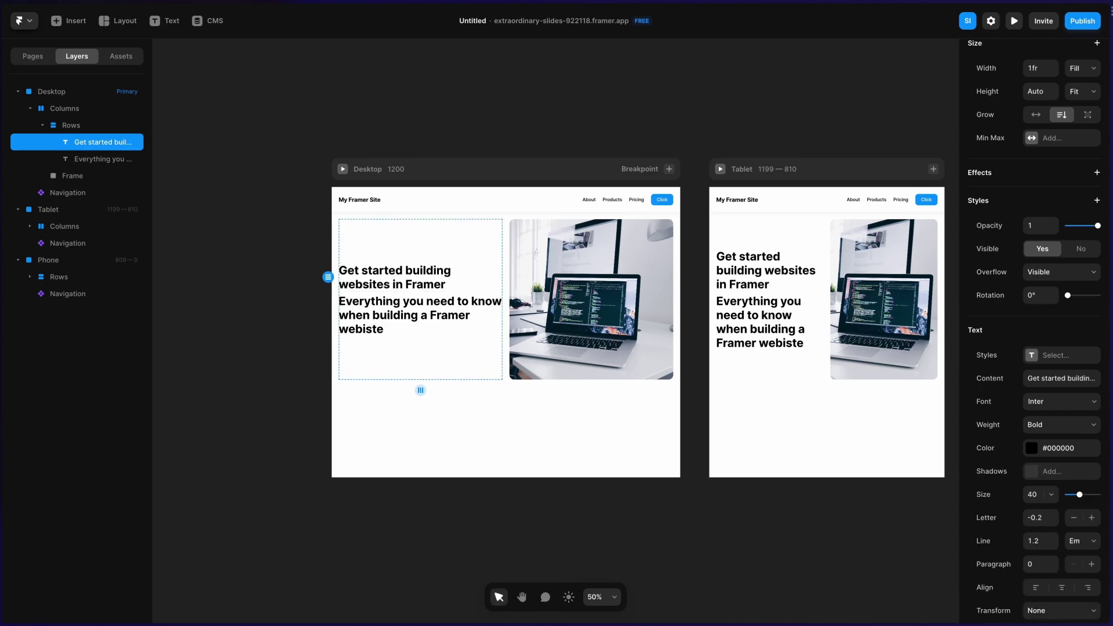
Make the lower line regular weight at size 16.
click(453, 302)
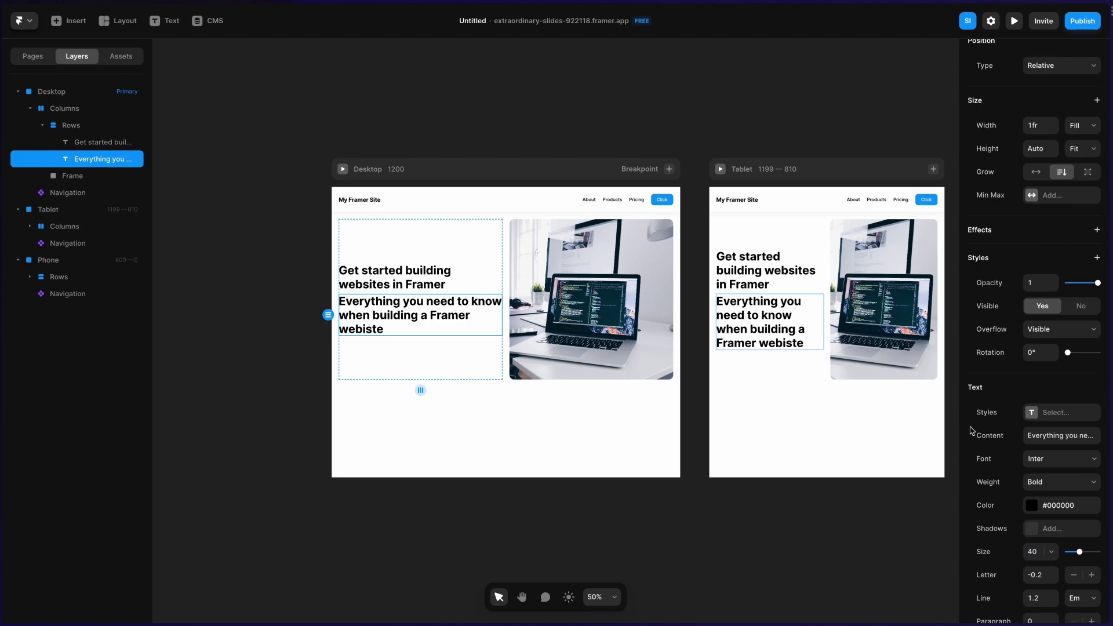
click(1046, 483)
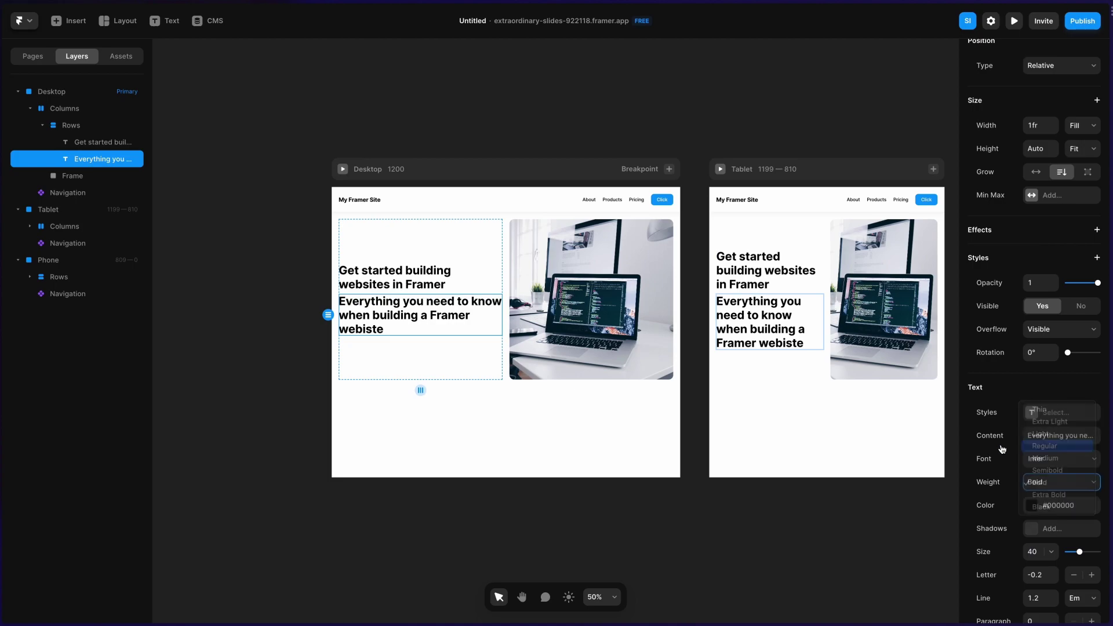
click(1038, 546)
text(16)
key(Return)
click(273, 292)
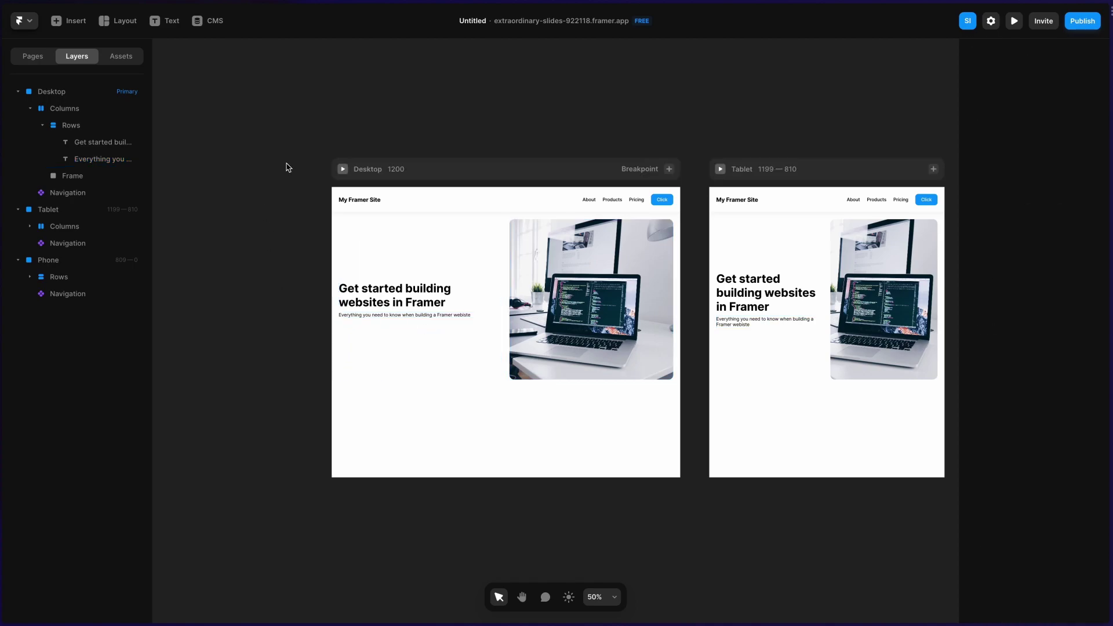
Correct 'webiste' to 'website.' and color the subtitle #383838.
key(shift+0)
scroll(347, 199, right, 9)
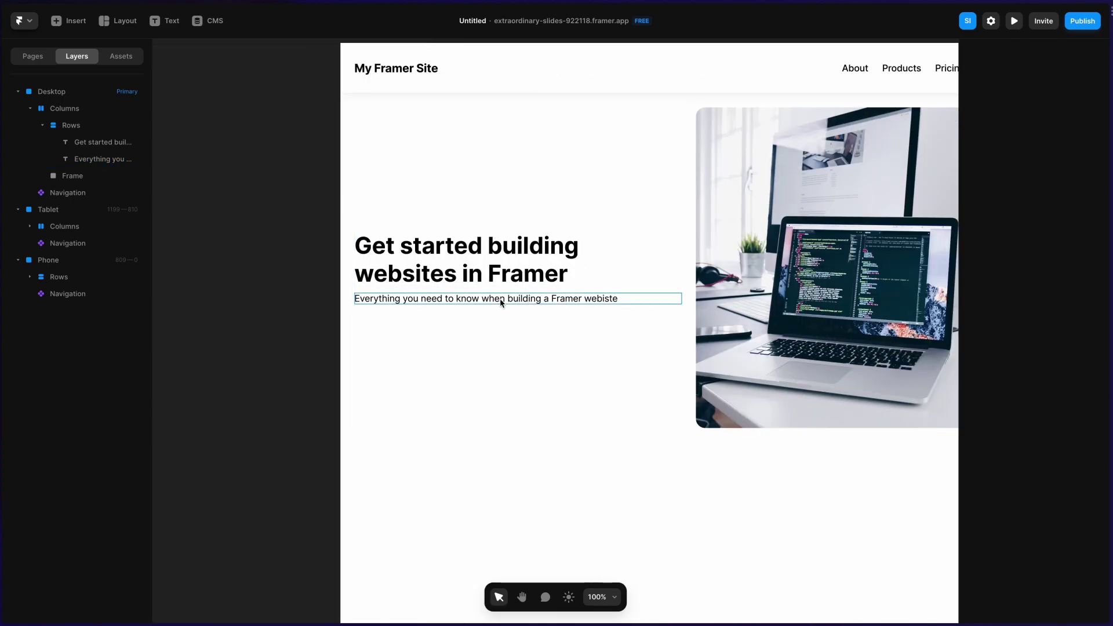
double_click(500, 298)
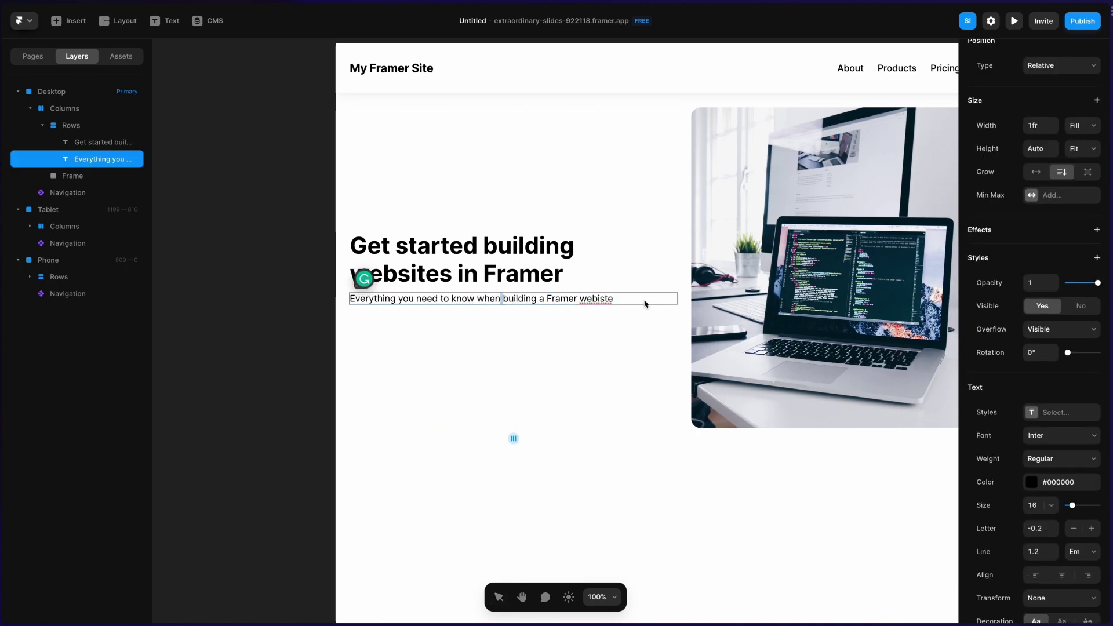
double_click(605, 298)
text(web)
key(Escape)
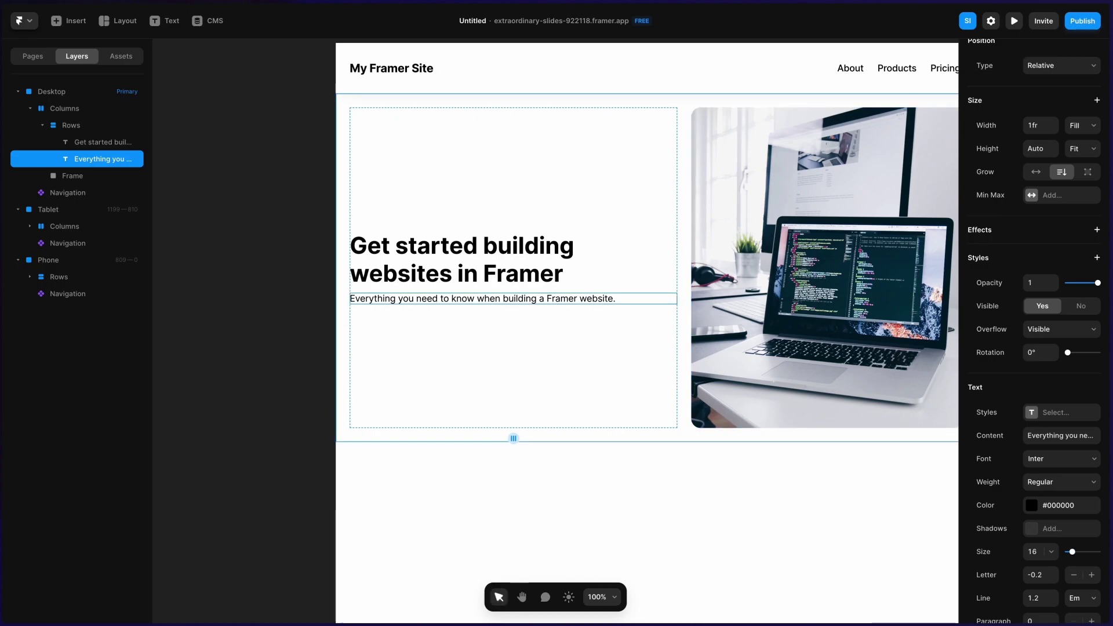
click(1033, 506)
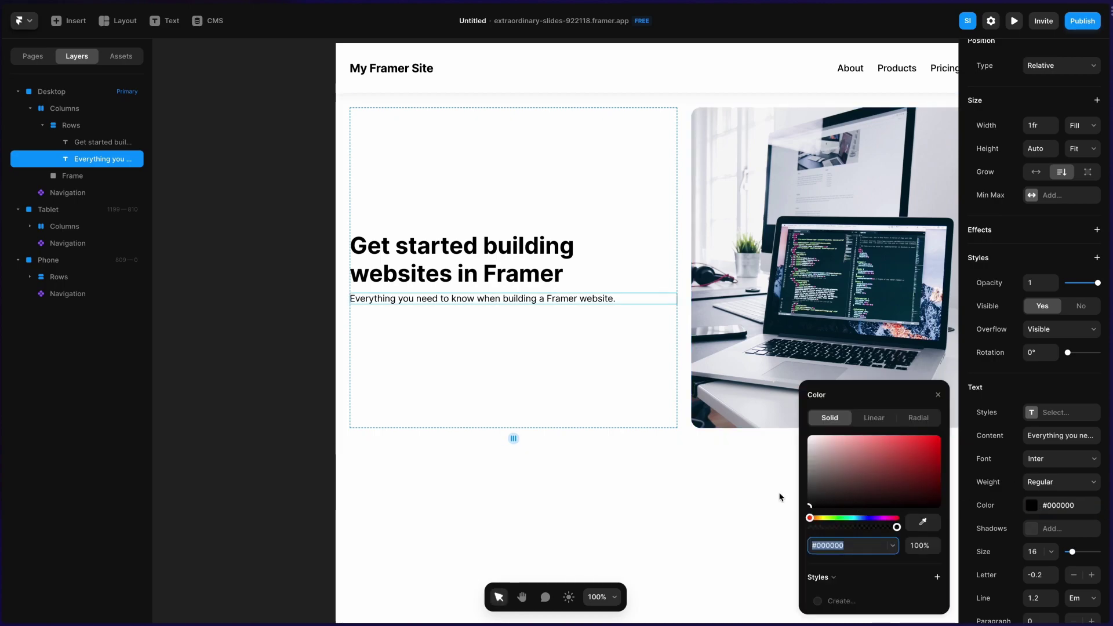
drag(810, 505, 801, 494)
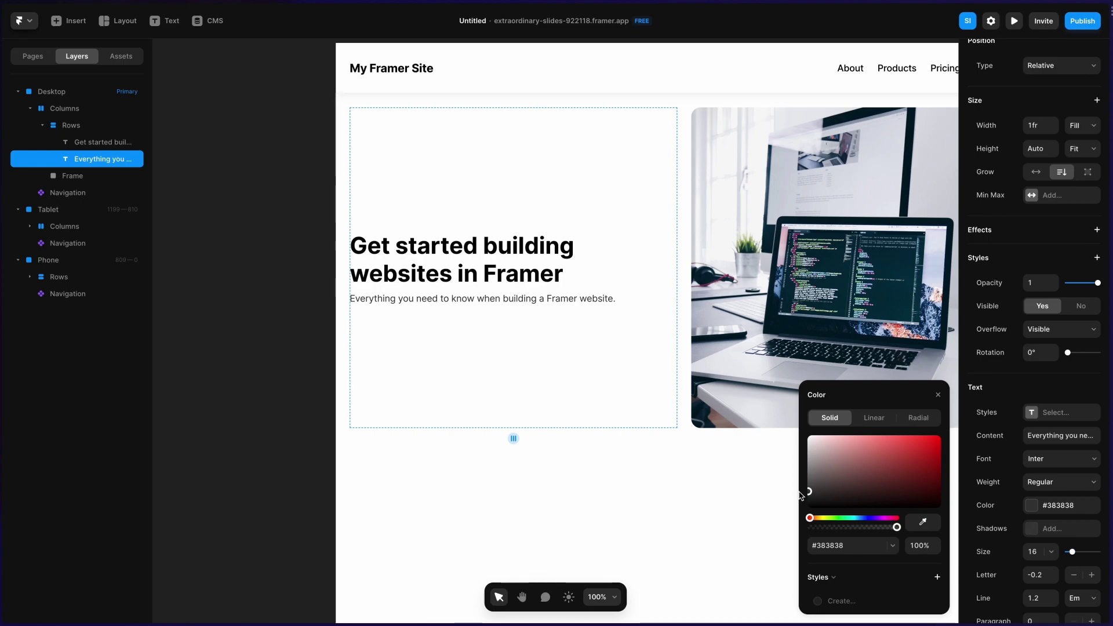
Insert a Button element below the subtitle in the hero column.
click(258, 323)
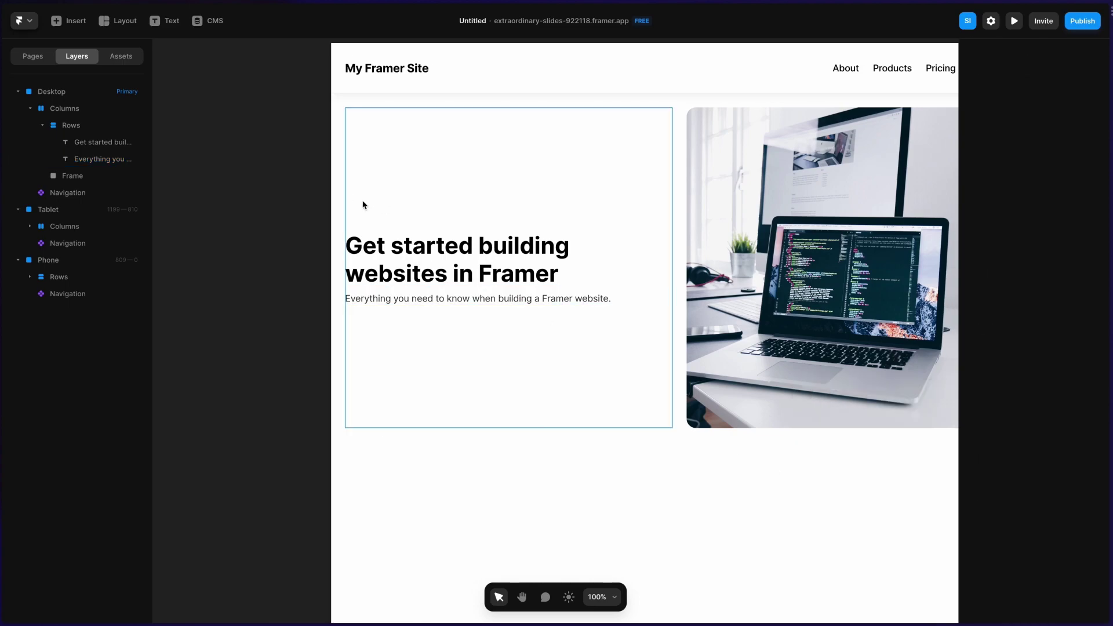
click(70, 21)
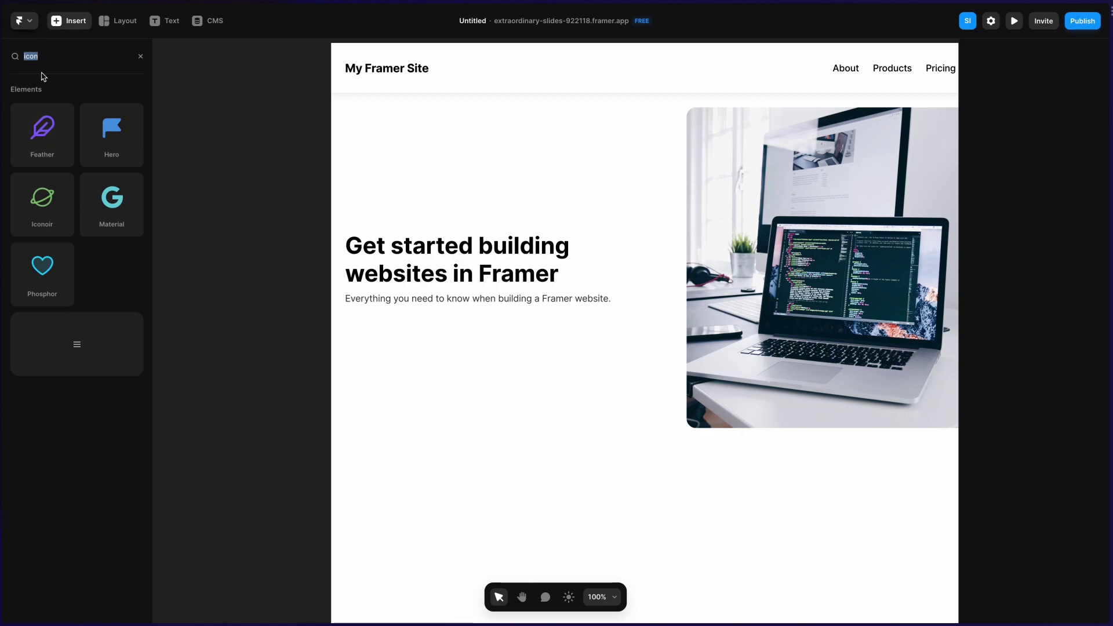
text(butto)
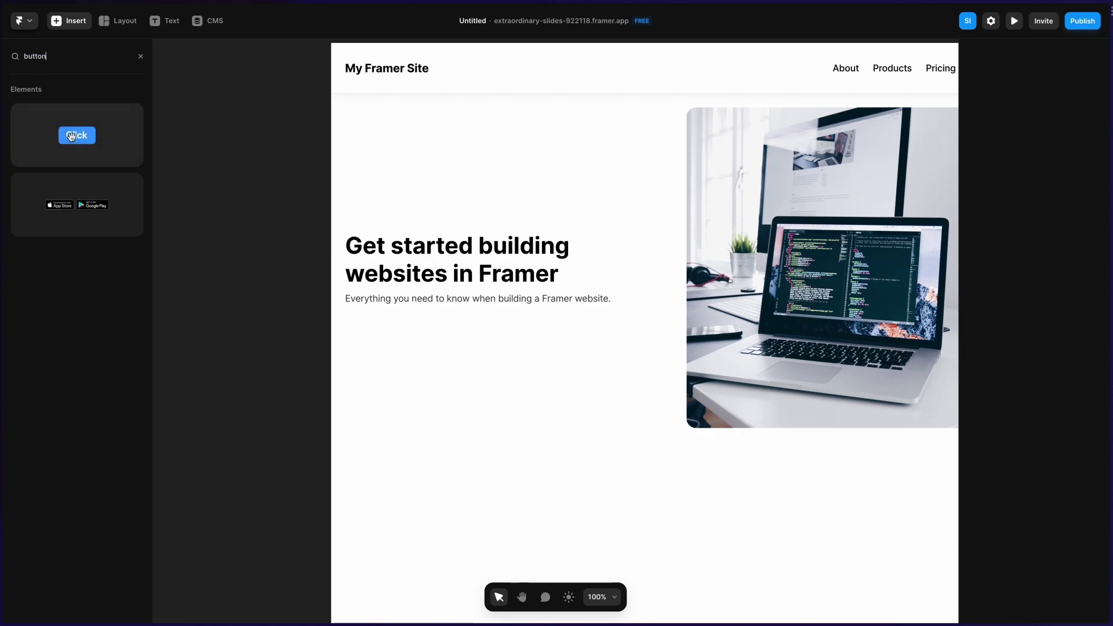
drag(68, 141, 400, 342)
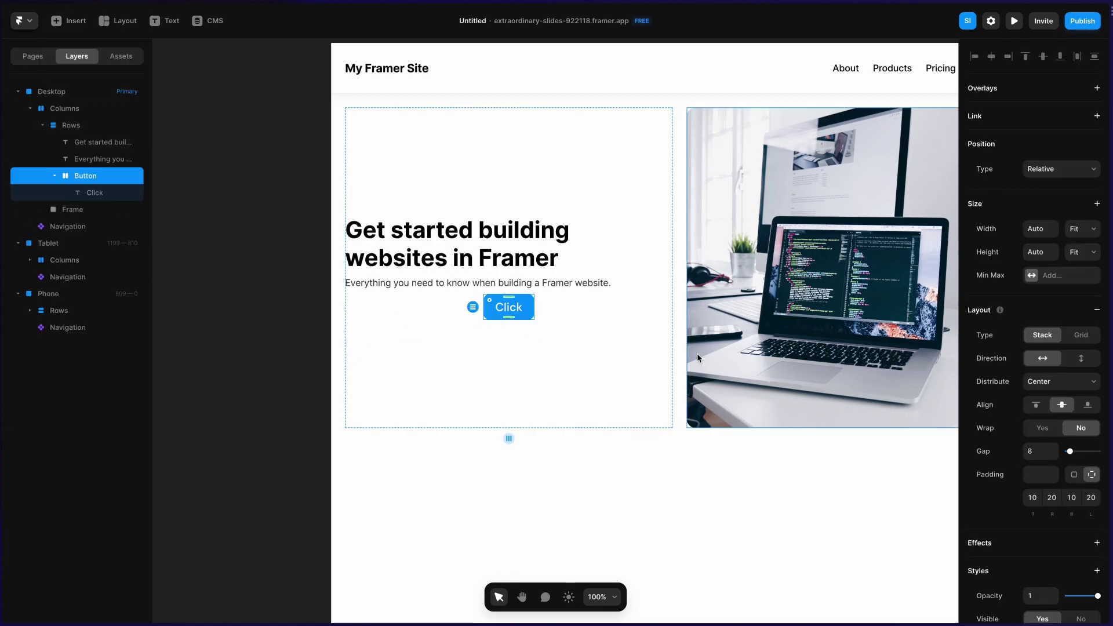
scroll(998, 486, down, 3)
scroll(998, 486, down, 3)
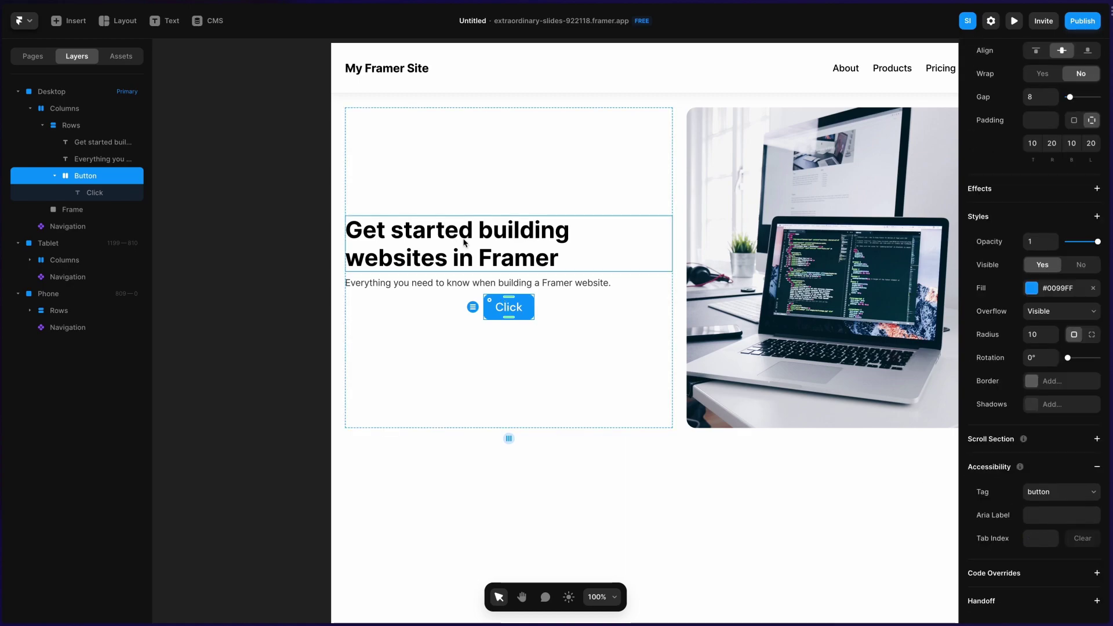
Set the button label's font to Inter at size 16.
click(522, 312)
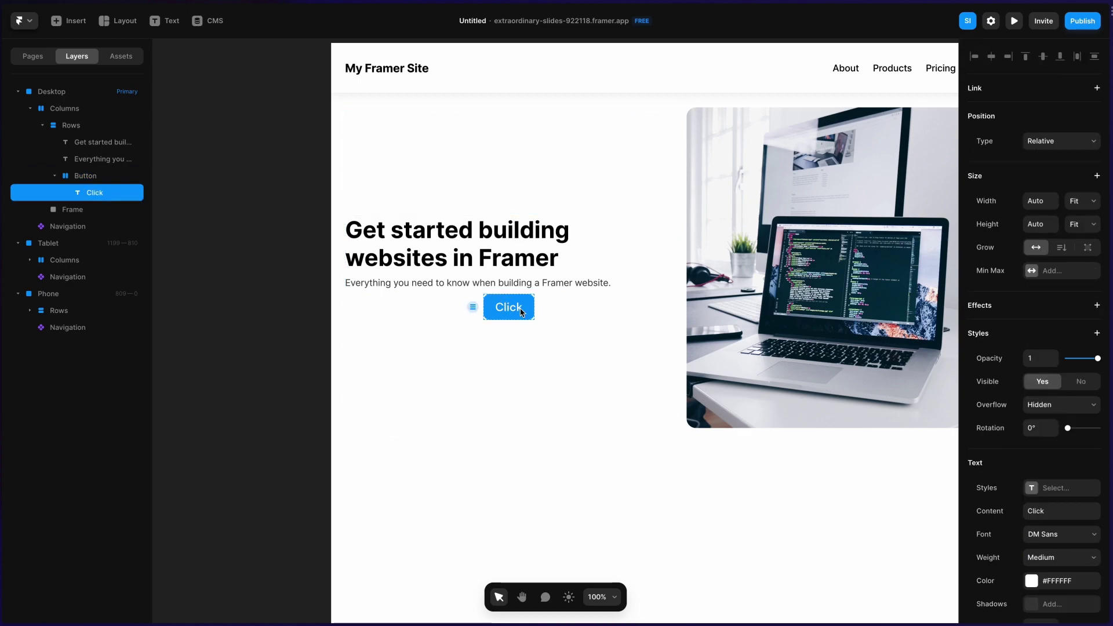
click(1038, 537)
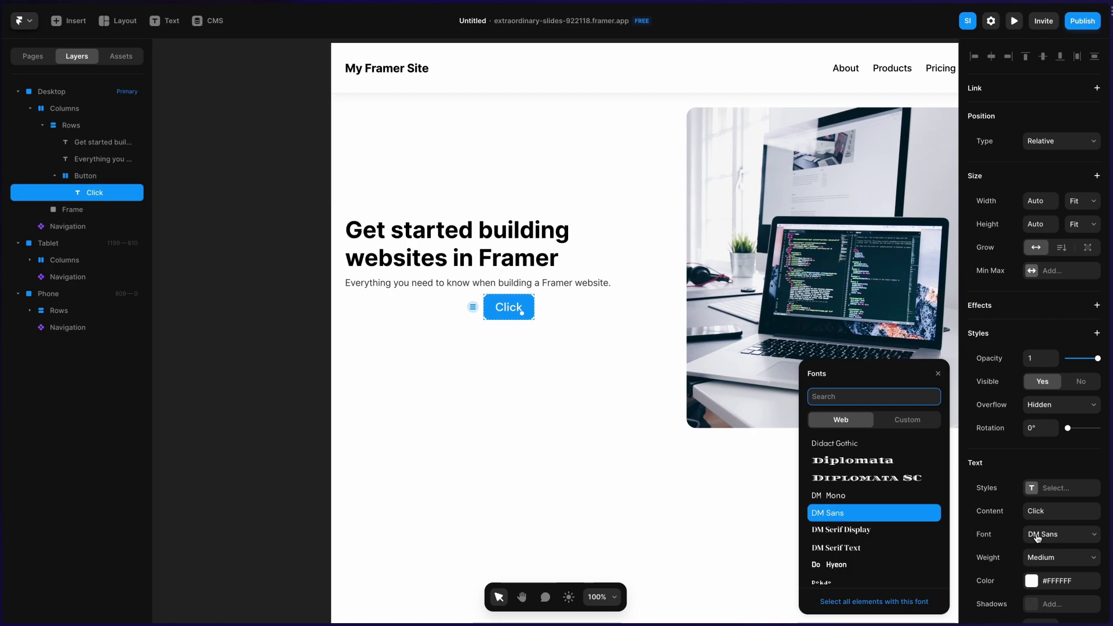
text(inte)
key(Return)
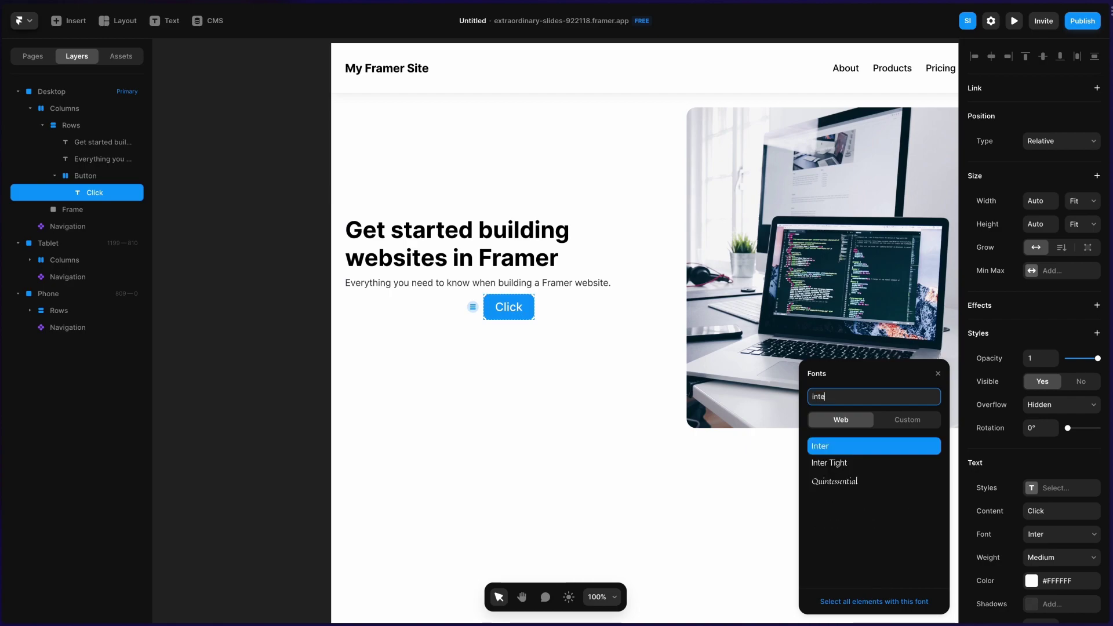
scroll(1000, 512, down, 3)
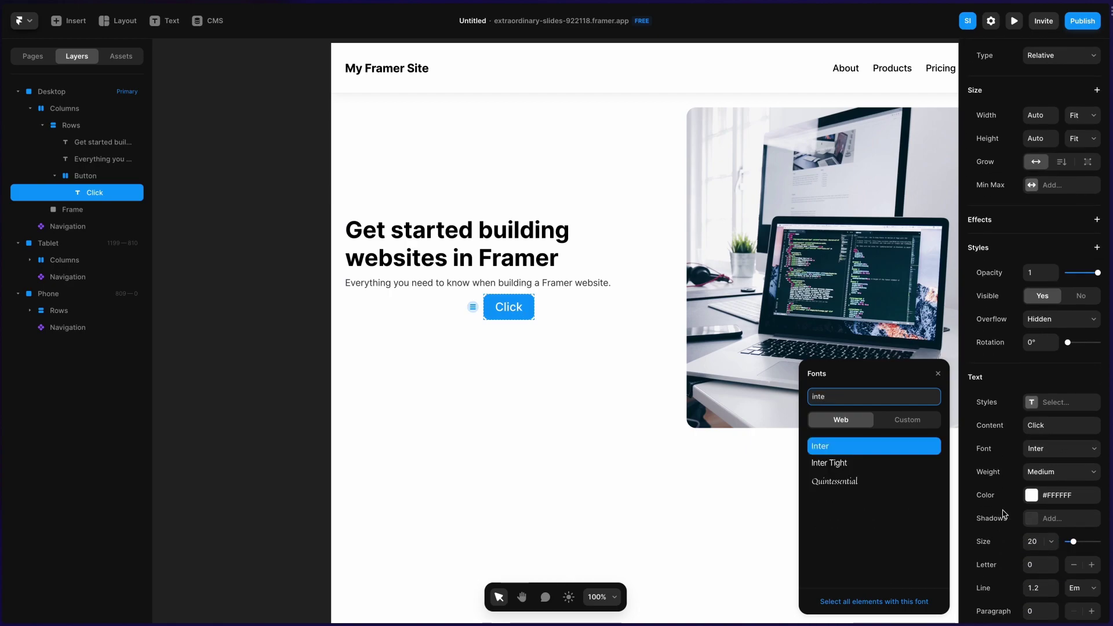
click(1034, 541)
text(16)
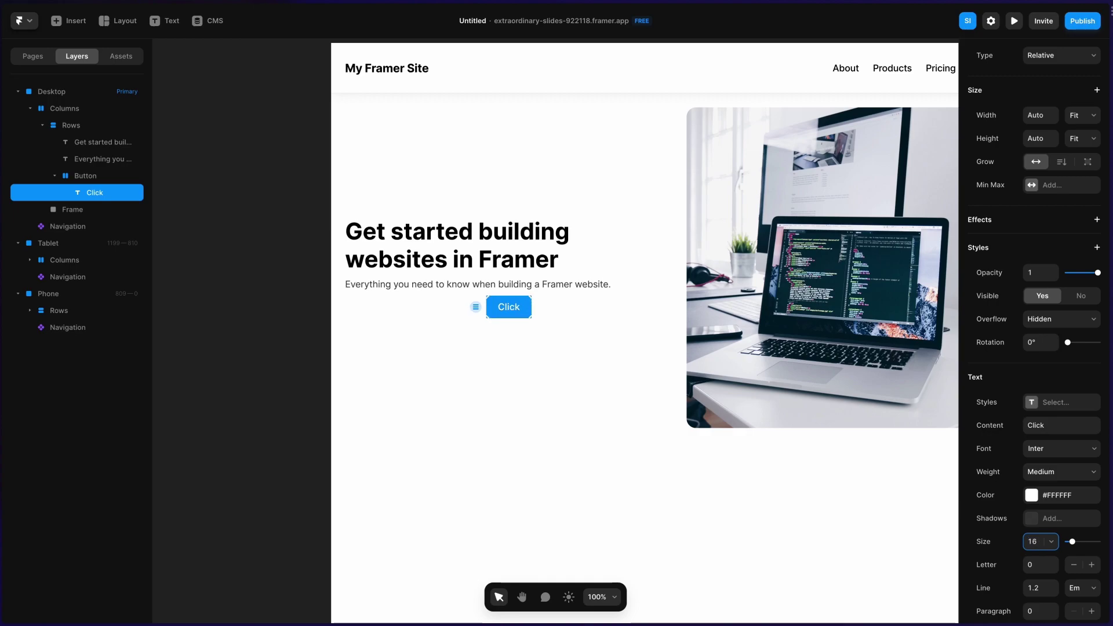
click(522, 313)
Change the button label from 'Click' to 'Get Started'.
click(518, 309)
double_click(518, 309)
key(ctrl+a)
text(Get Started)
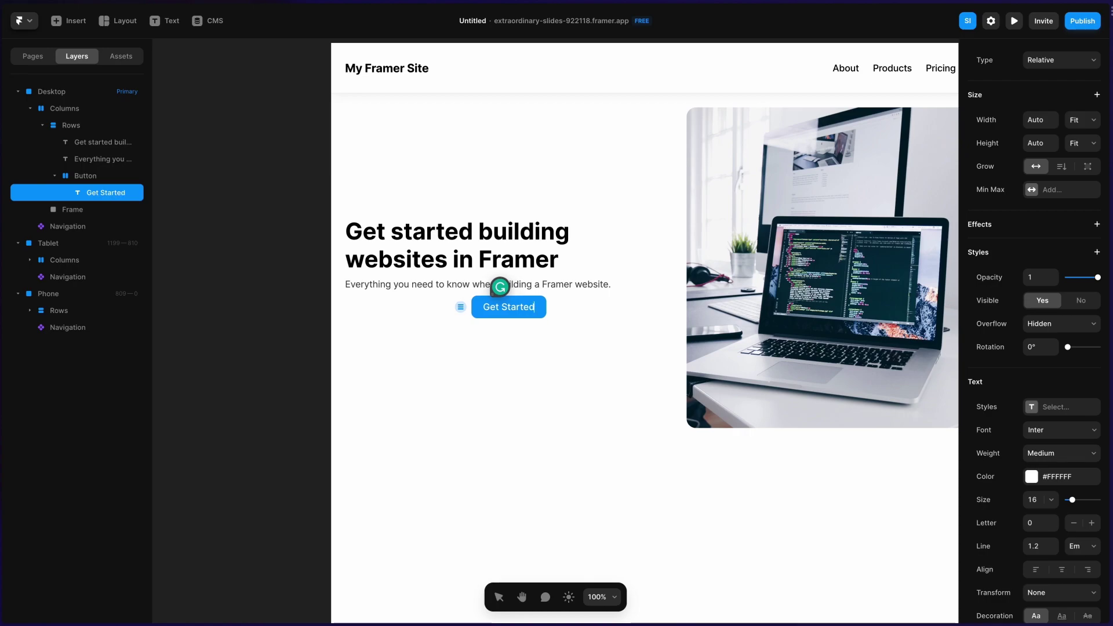
key(Escape)
Left-align the Rows stack so heading, subtitle and Get Started button line up.
click(577, 328)
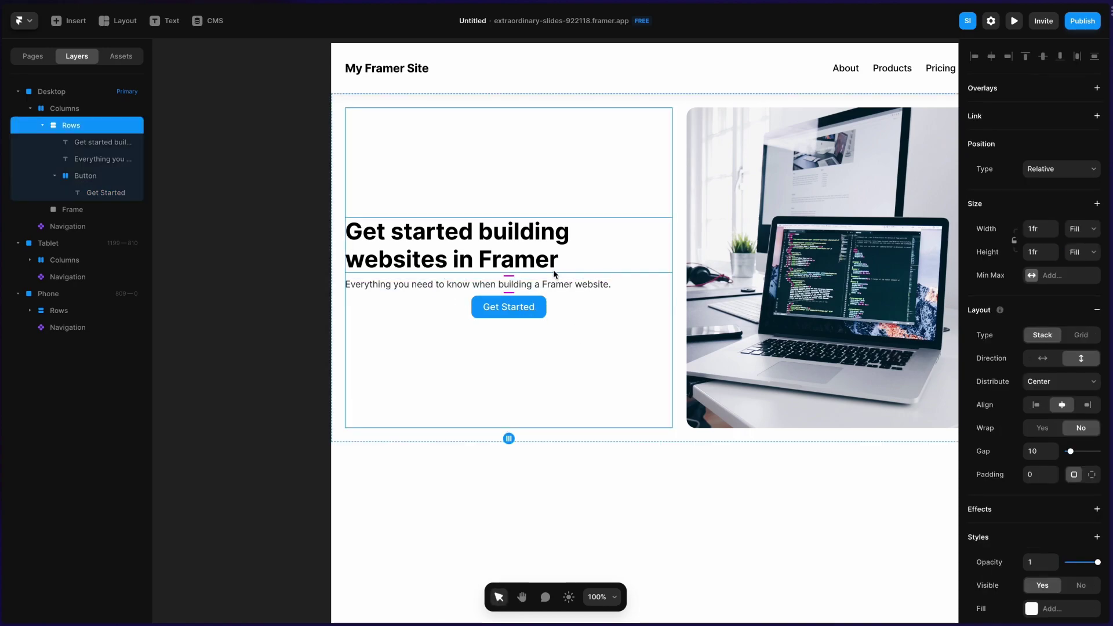
click(1037, 406)
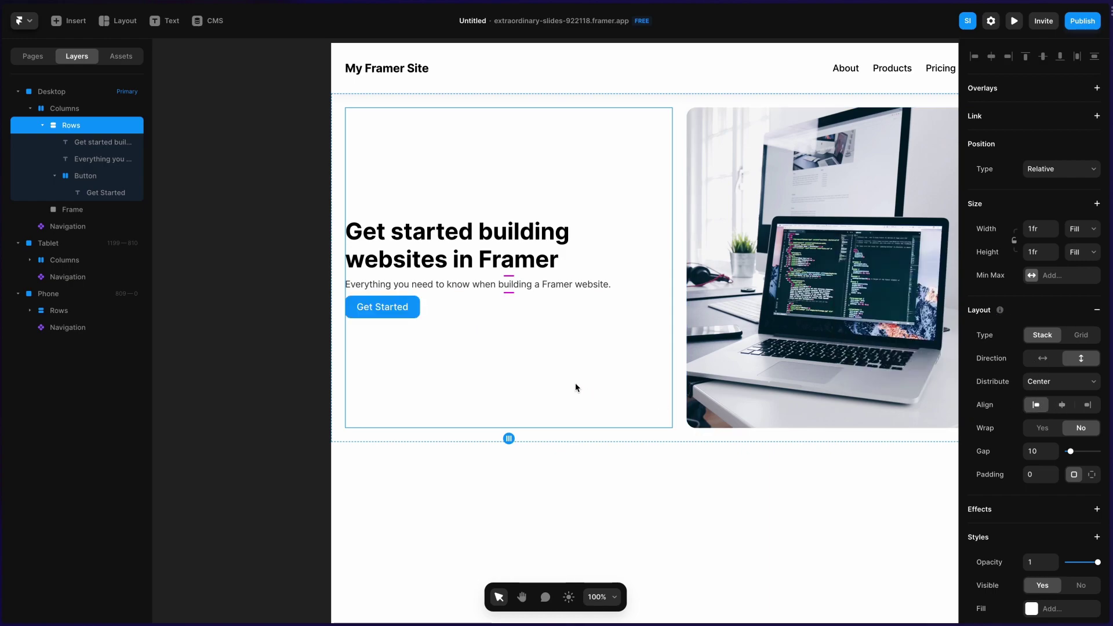
scroll(248, 318, right, 2)
scroll(388, 206, right, 6)
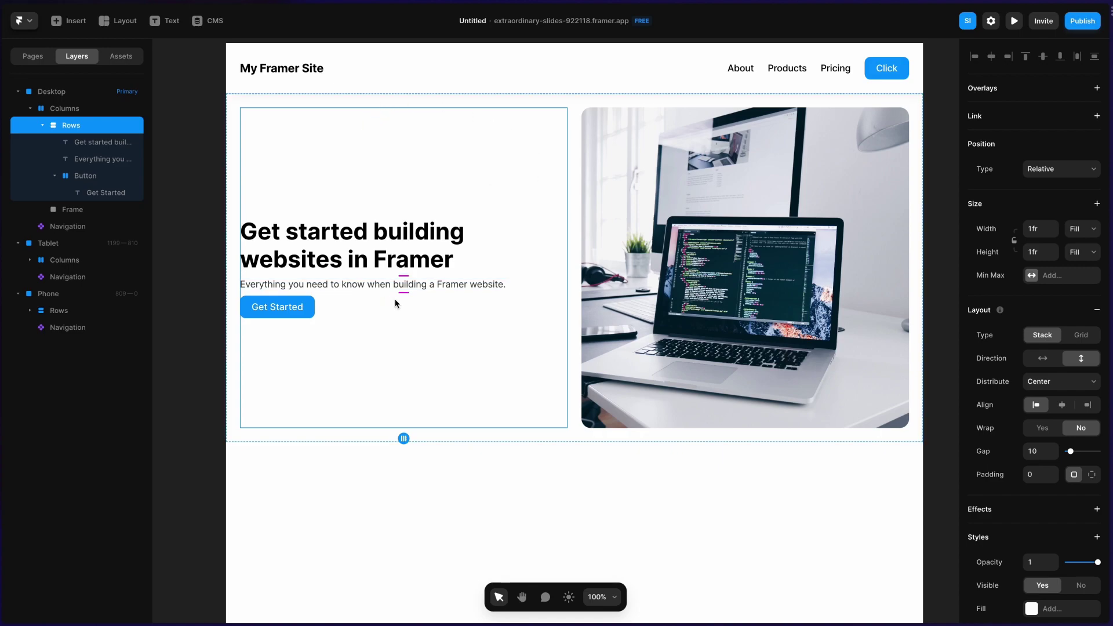
Add a #F6F7F8 light gray background fill to the Rows text column.
scroll(1030, 528, down, 2)
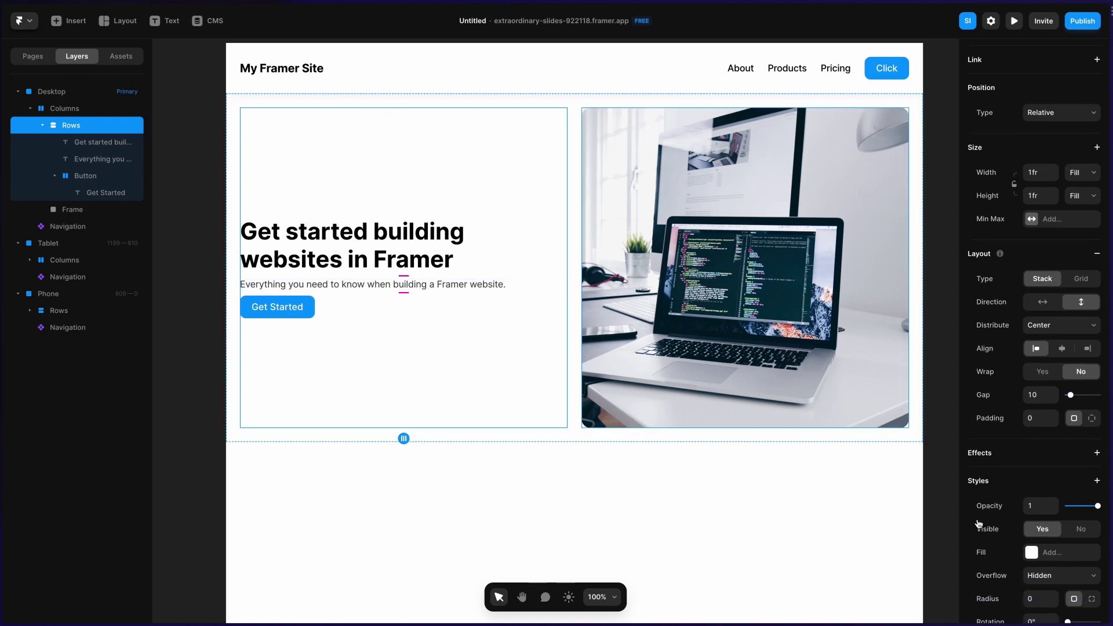
click(1031, 551)
click(812, 446)
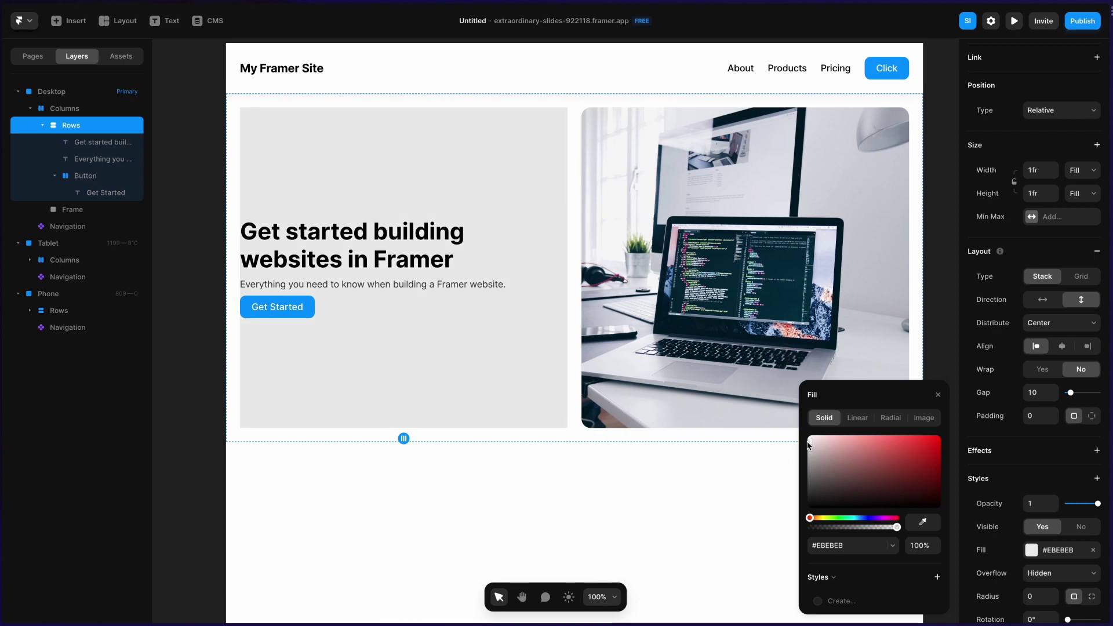
drag(806, 444, 804, 443)
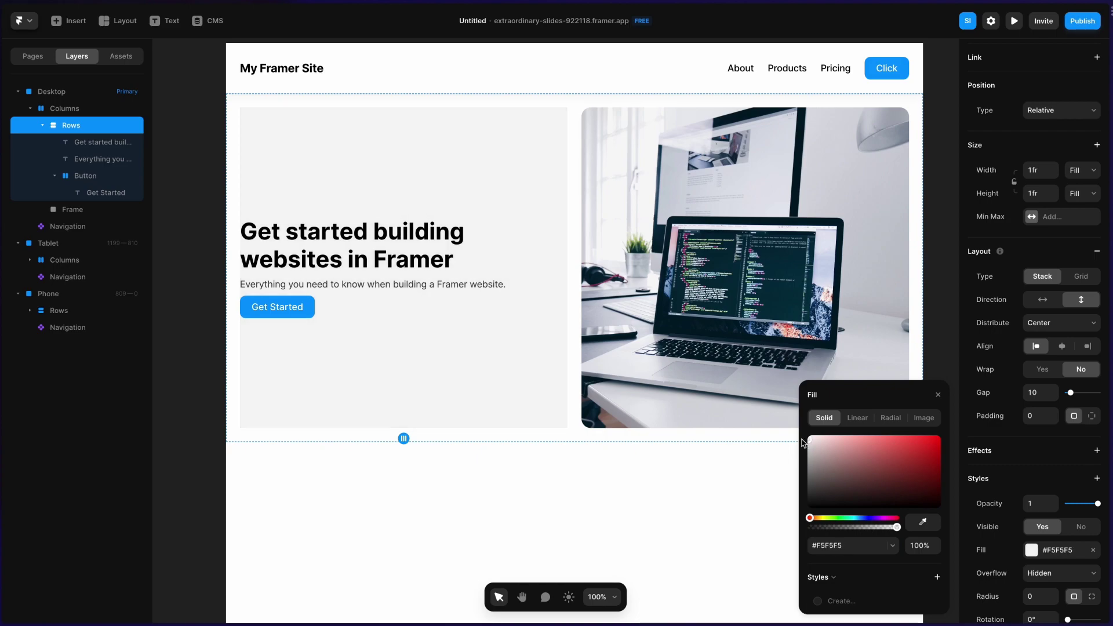
click(865, 518)
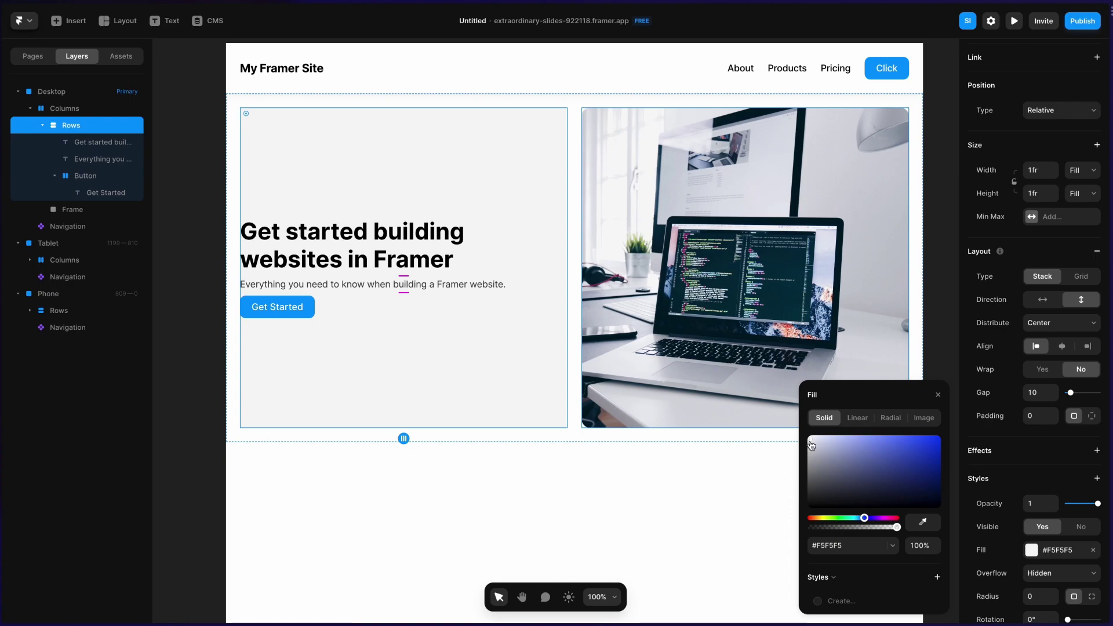
drag(812, 446, 810, 439)
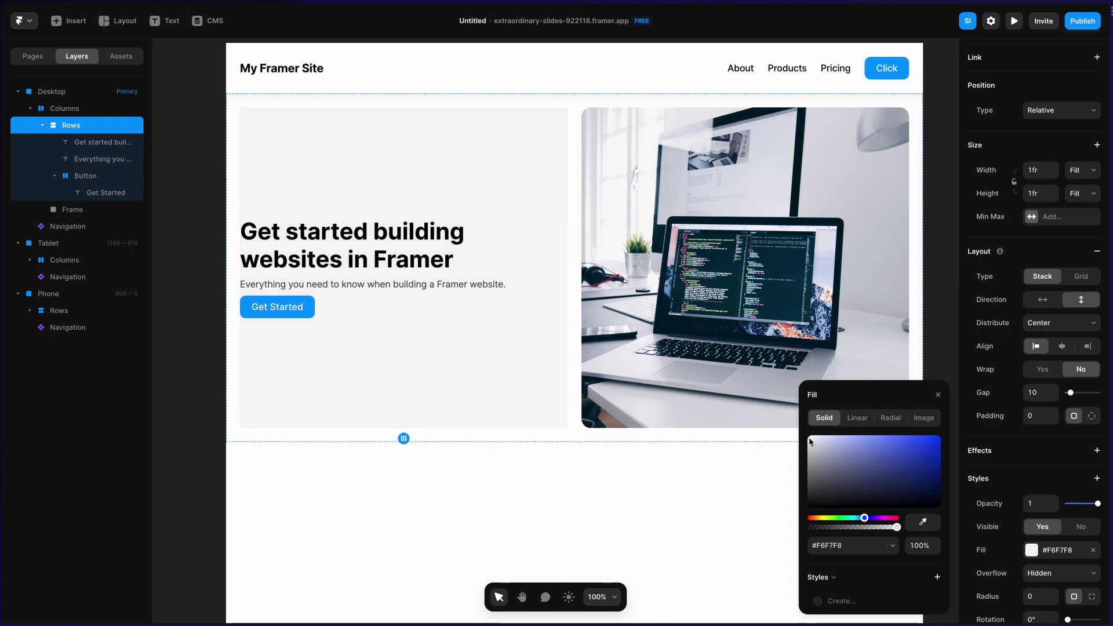
click(809, 437)
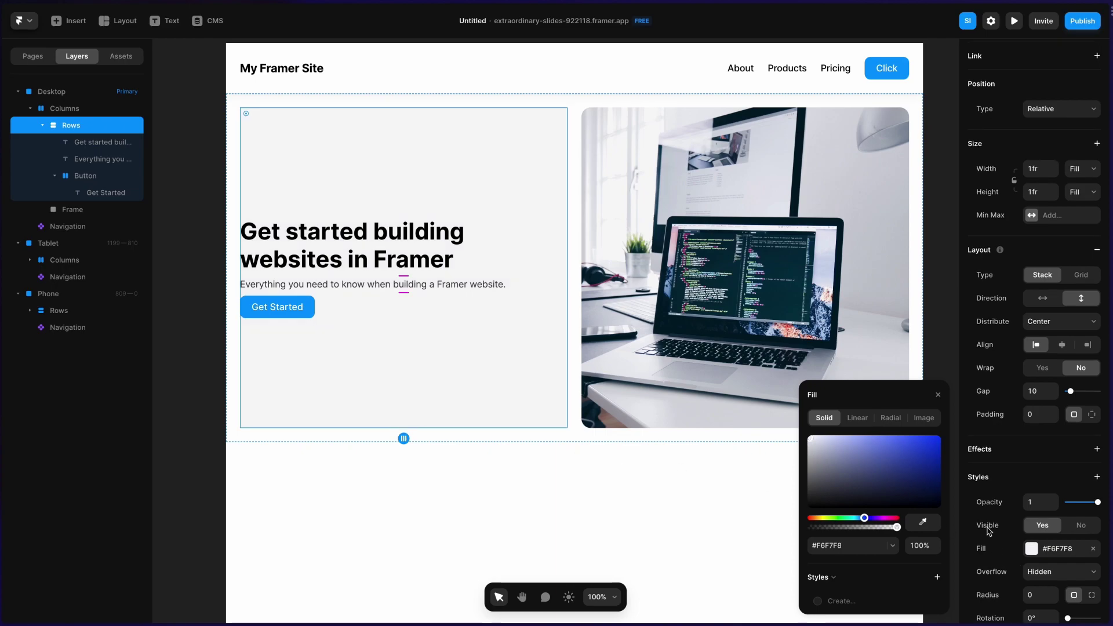
scroll(989, 527, down, 2)
click(1033, 529)
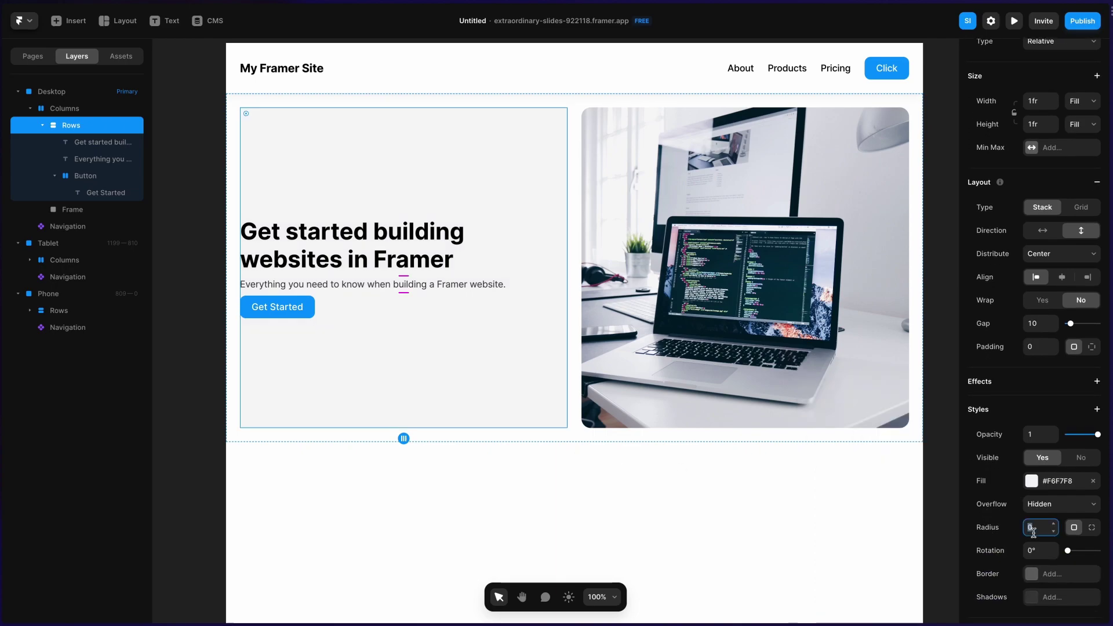
text(24)
key(Return)
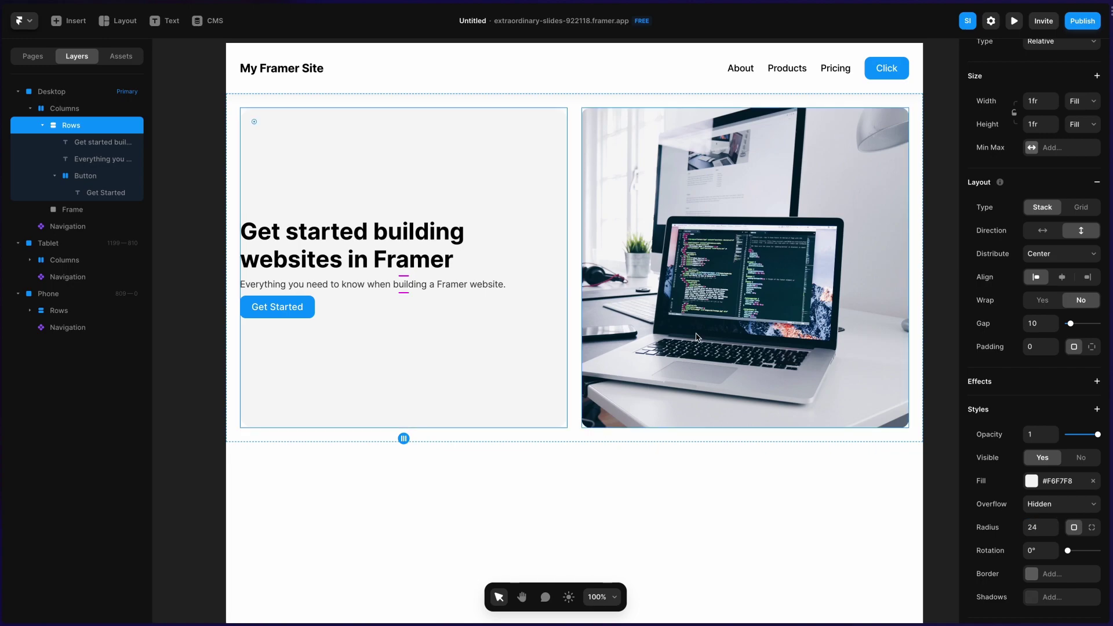
click(700, 337)
click(1040, 335)
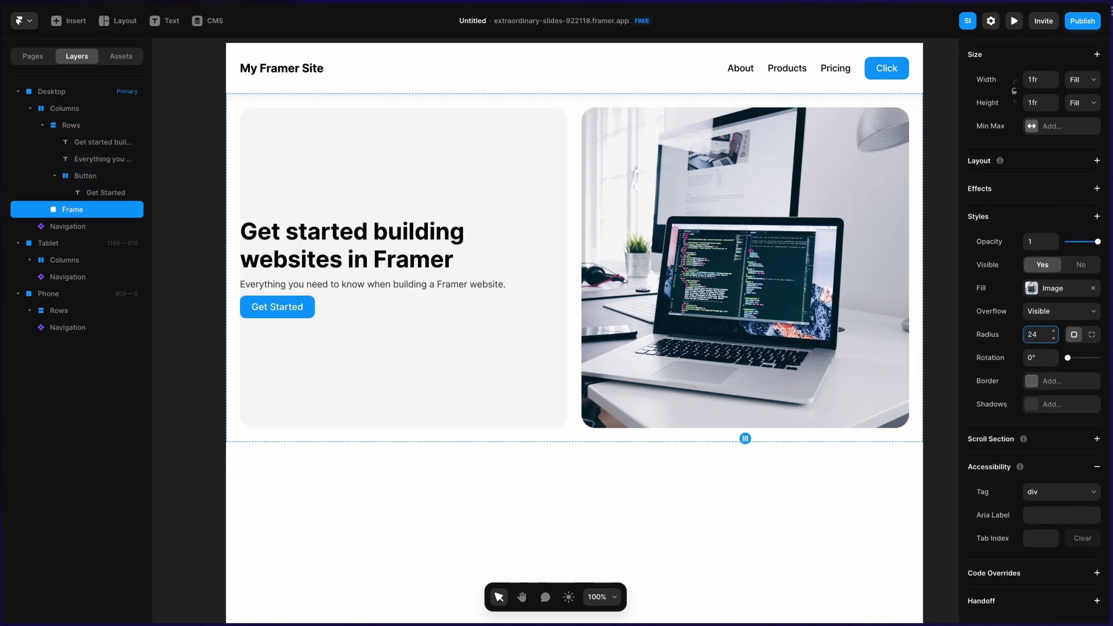
click(523, 397)
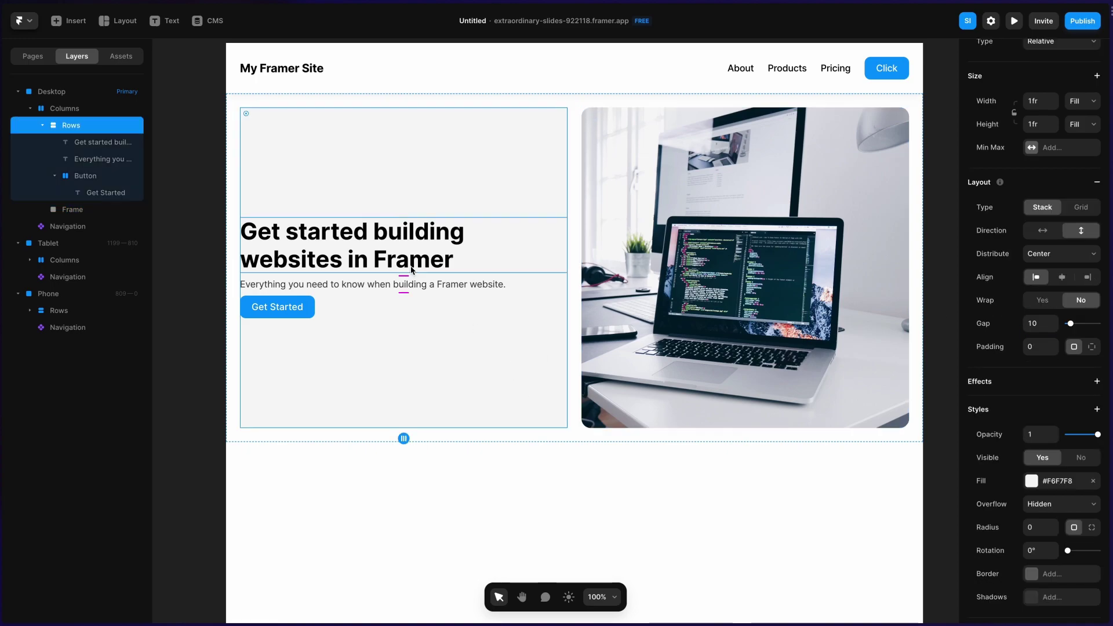
Give the gray text card 40 padding and a relative width of 50%.
click(1030, 348)
text(40)
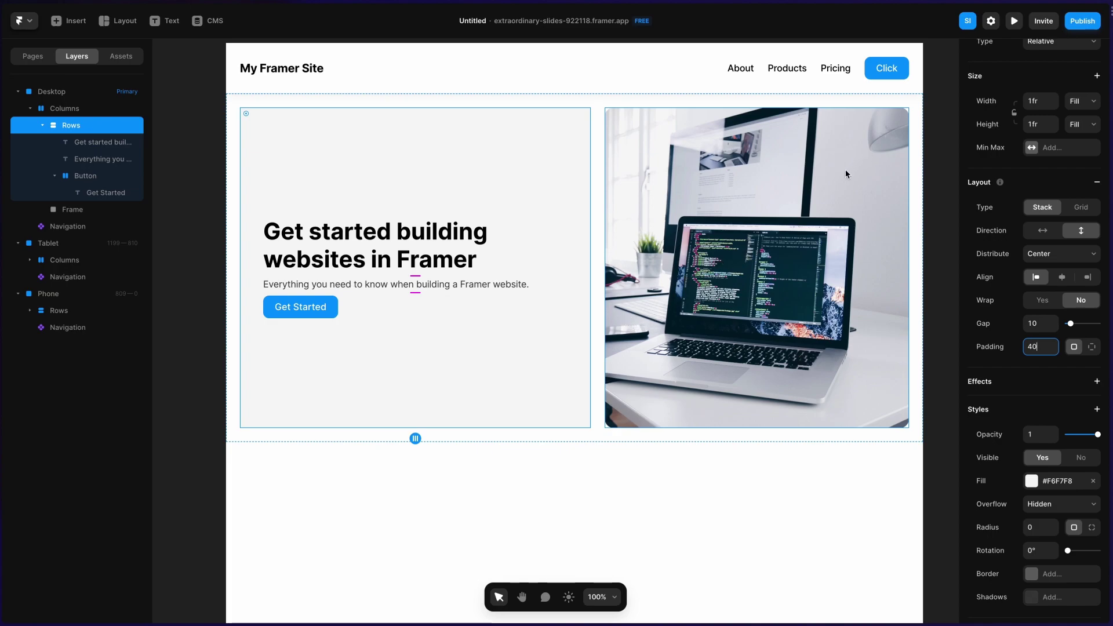
click(1081, 105)
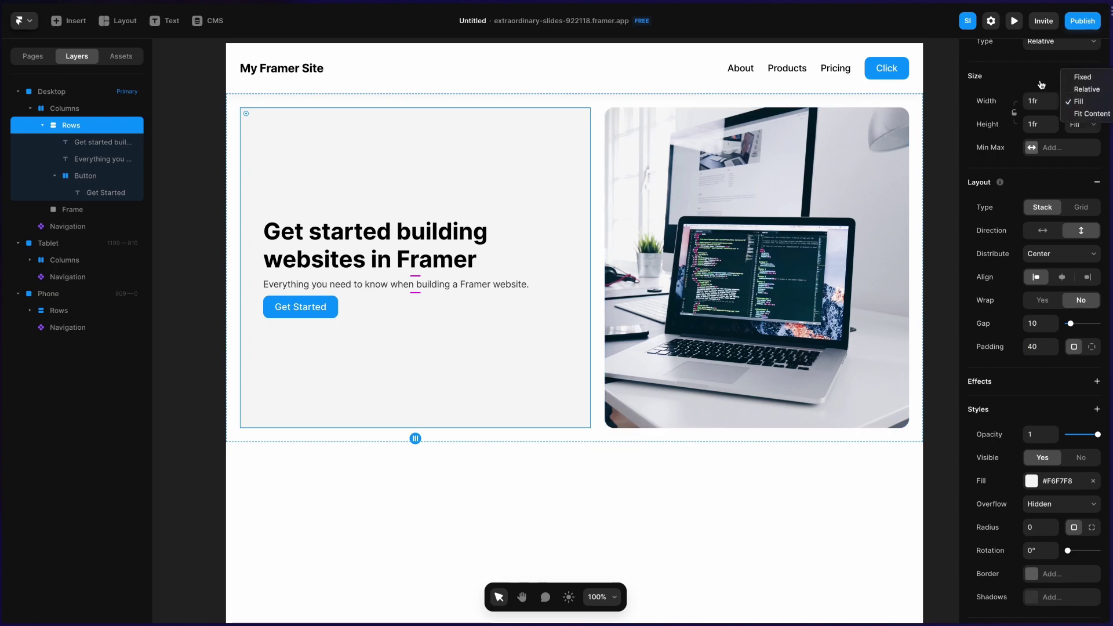
click(1087, 89)
click(1047, 100)
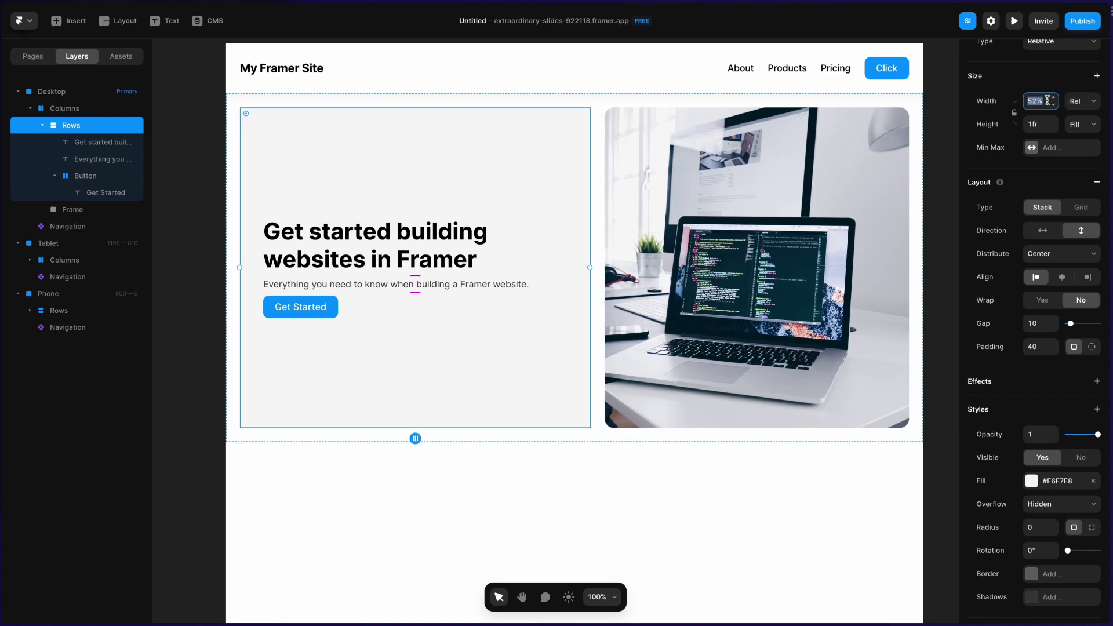
text(50)
key(Return)
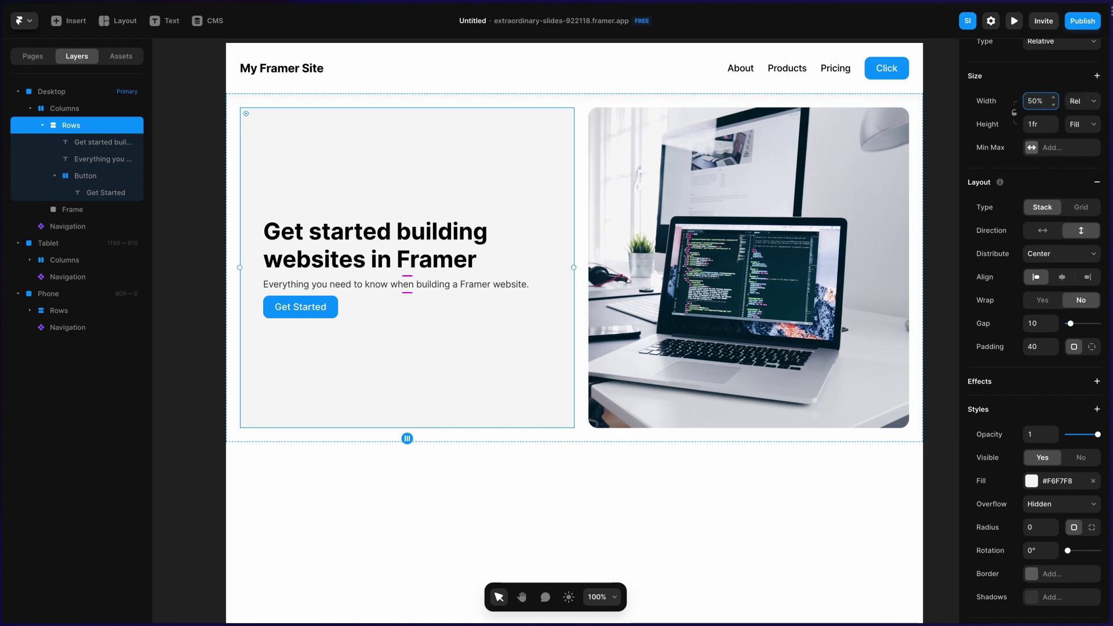
Round the gray text card's corners to a radius of 24.
click(764, 203)
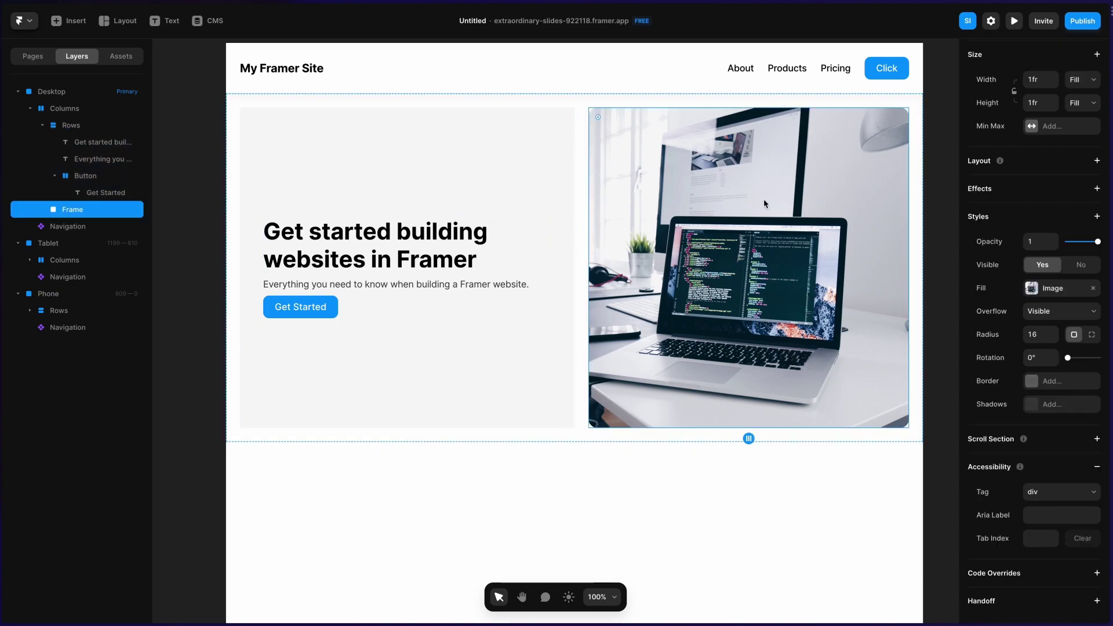
click(526, 193)
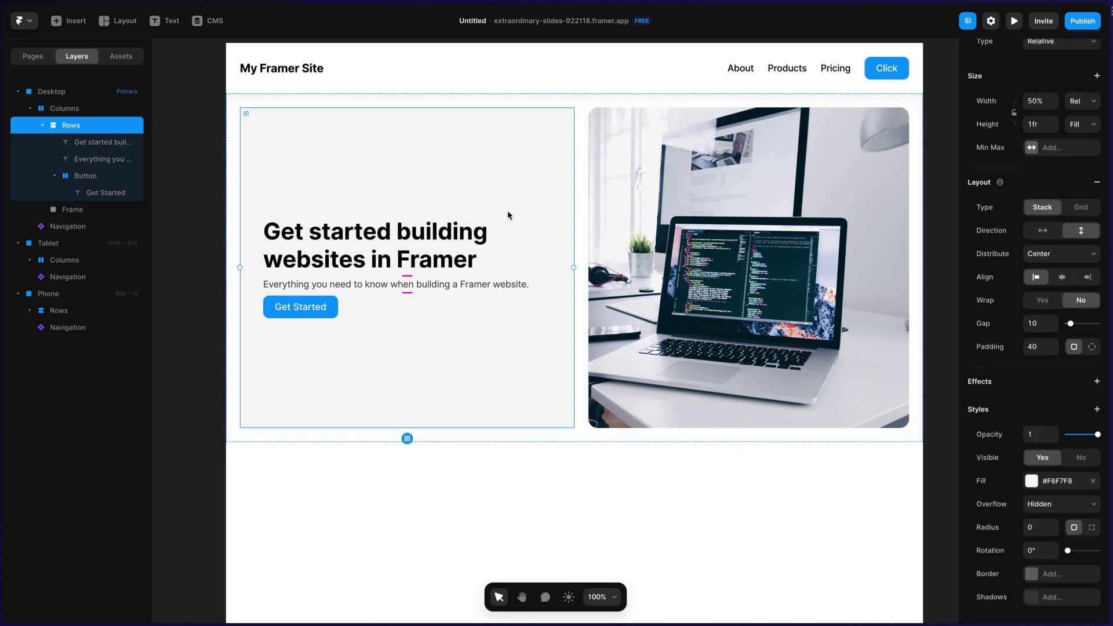
scroll(987, 413, down, 1)
click(1037, 519)
text(24)
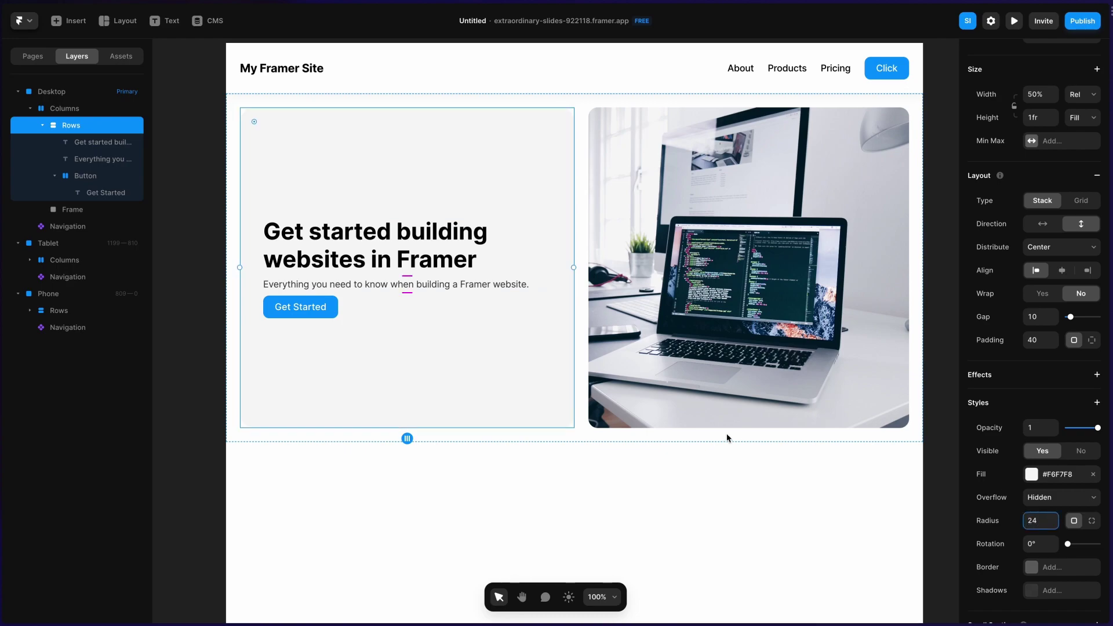
click(632, 482)
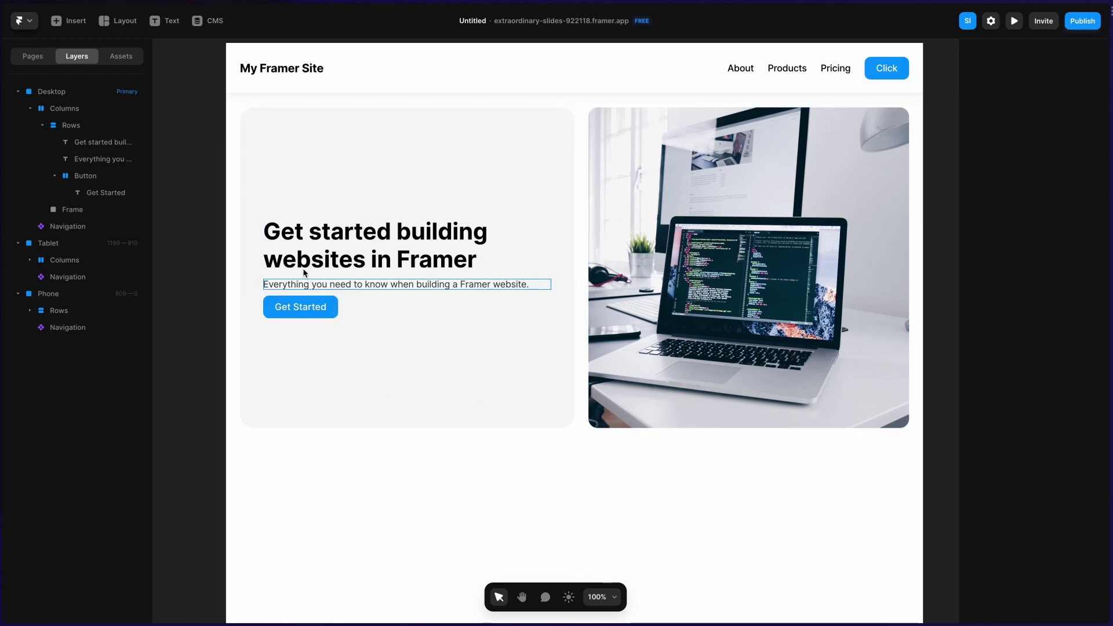
Wrap the heading and subtitle in a new stack with a gap of 8.
click(380, 285)
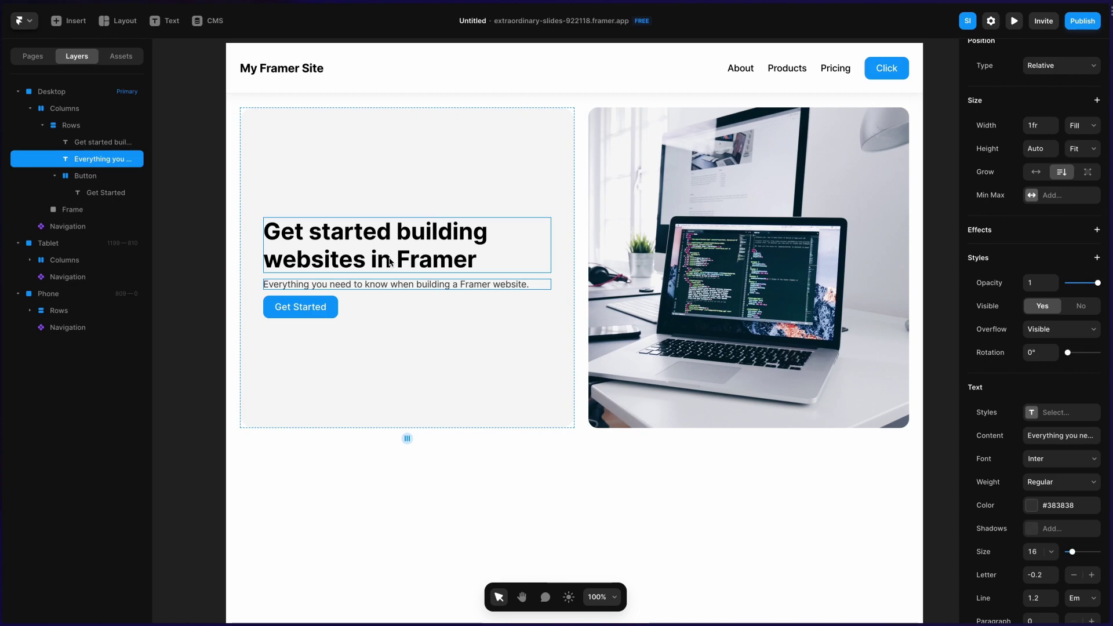
click(386, 262)
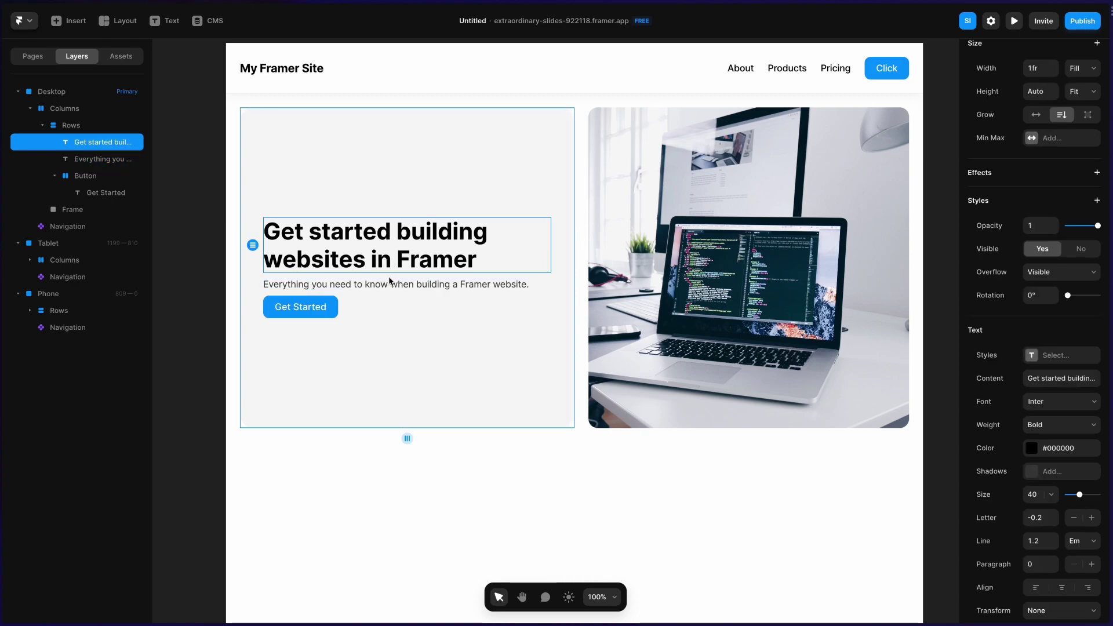
key(Escape)
click(391, 283)
click(388, 267)
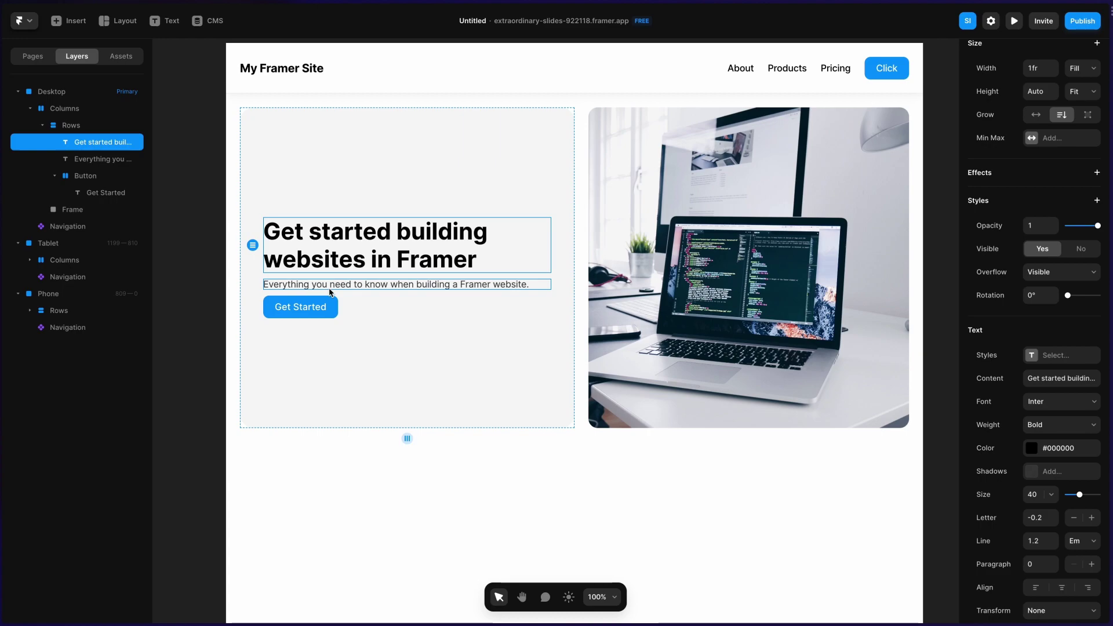
shift+click(90, 163)
right_click(326, 249)
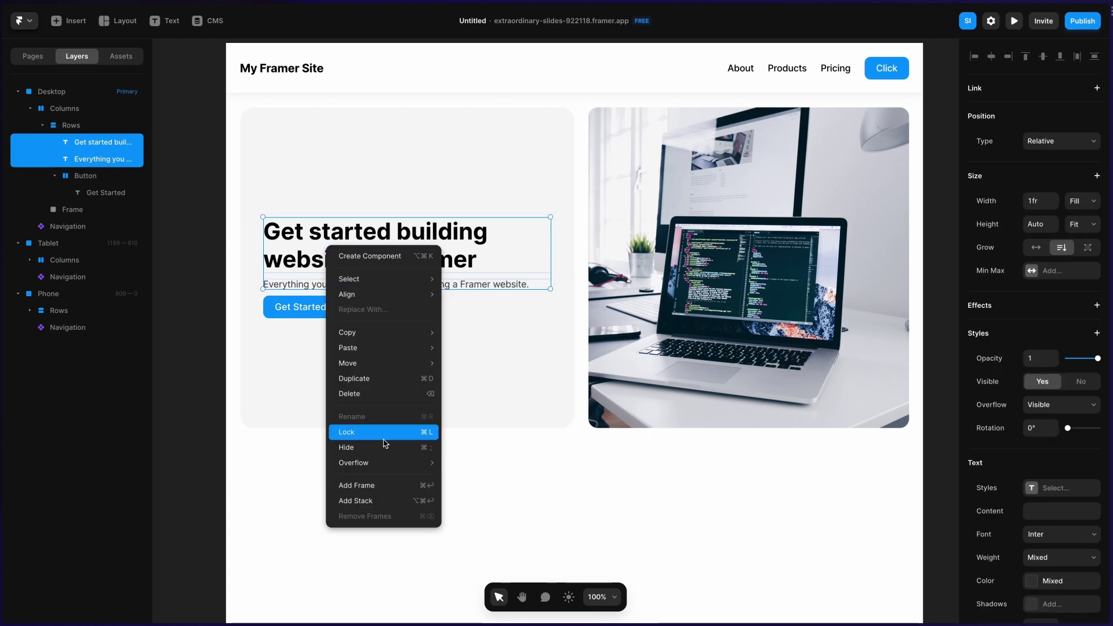
click(362, 500)
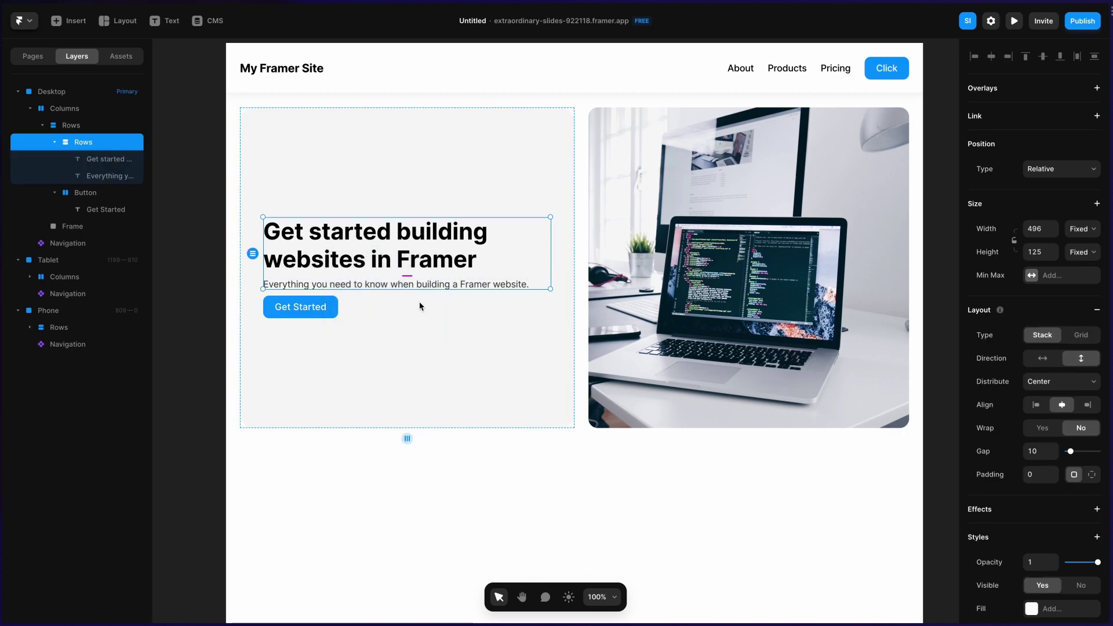
click(1038, 452)
key(Down)
key(Down)
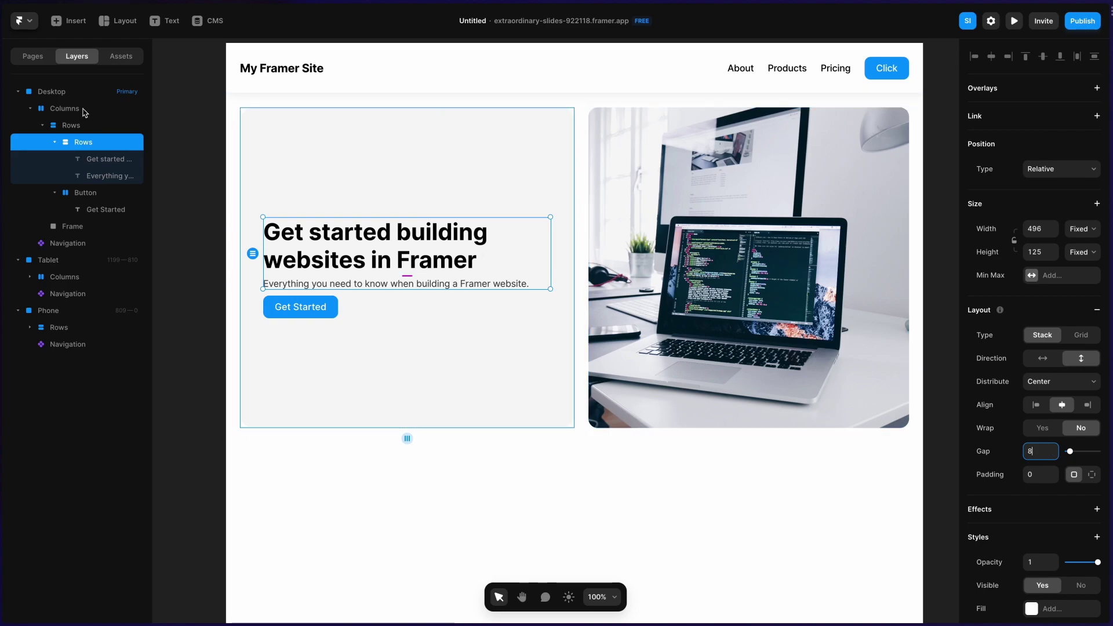
Set the outer gray card's gap to 24 to push the button lower.
click(65, 129)
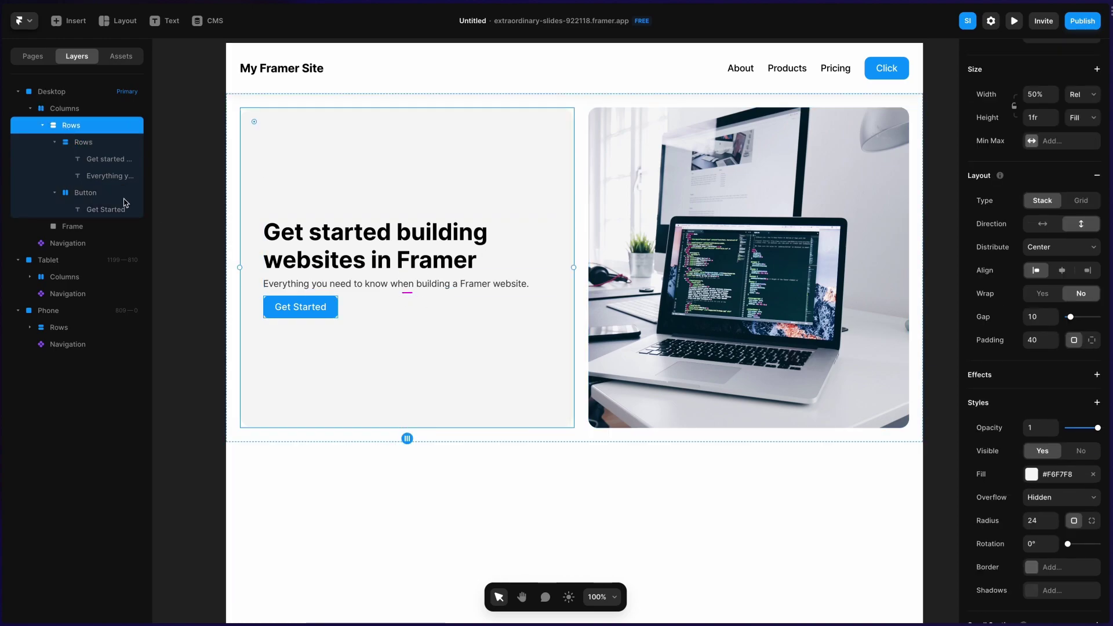
click(1045, 316)
text(24)
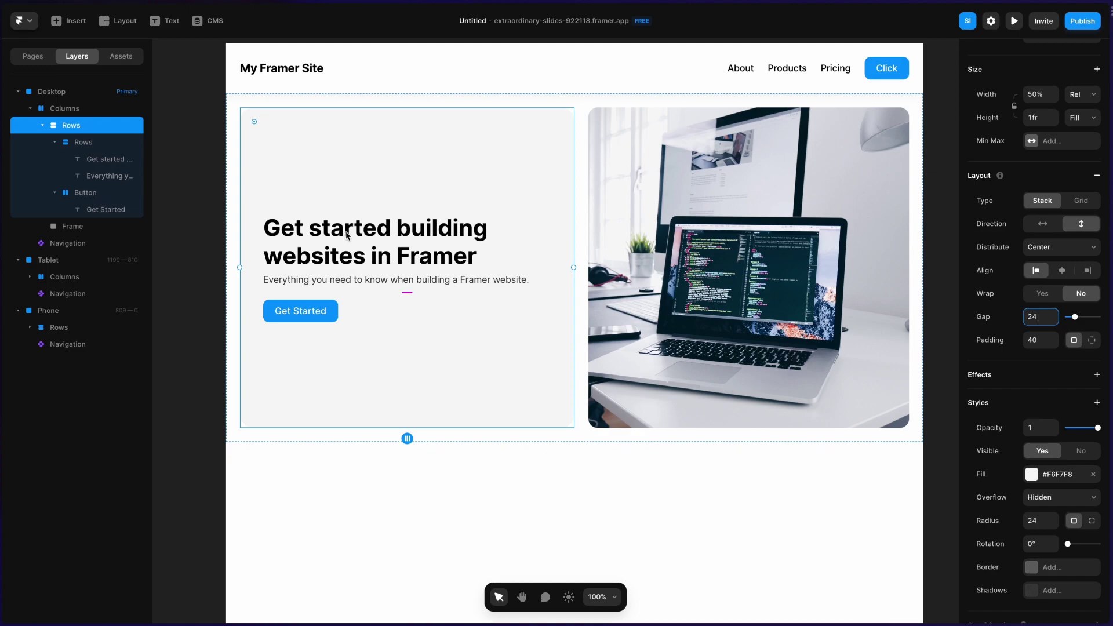
key(Escape)
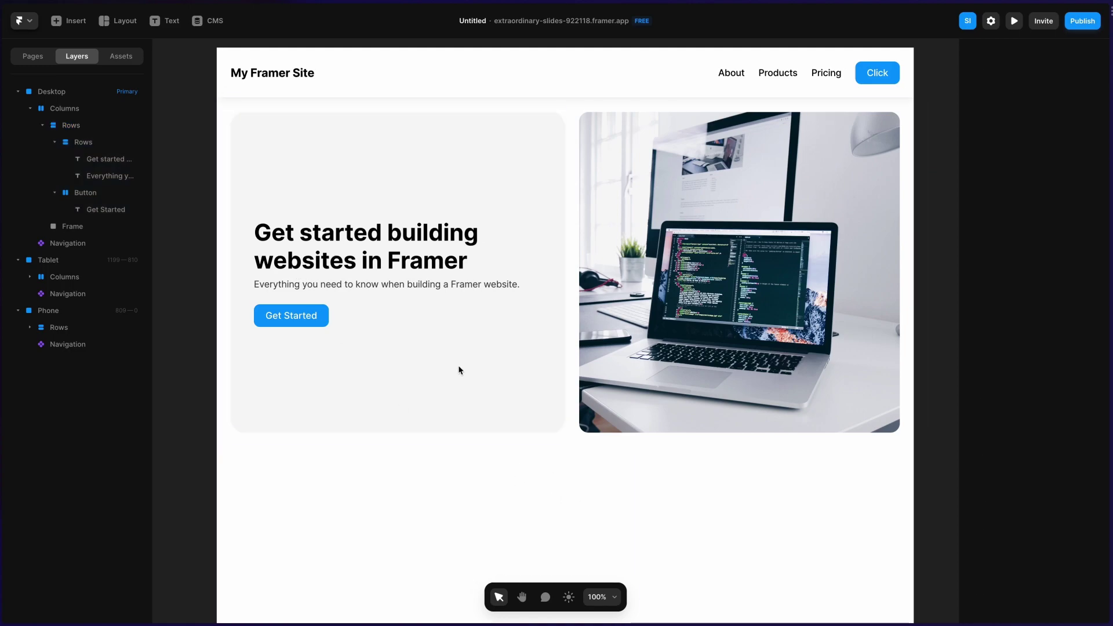
On the Tablet breakpoint, shorten the hero row from 600 to 500 tall.
scroll(460, 370, up, 3)
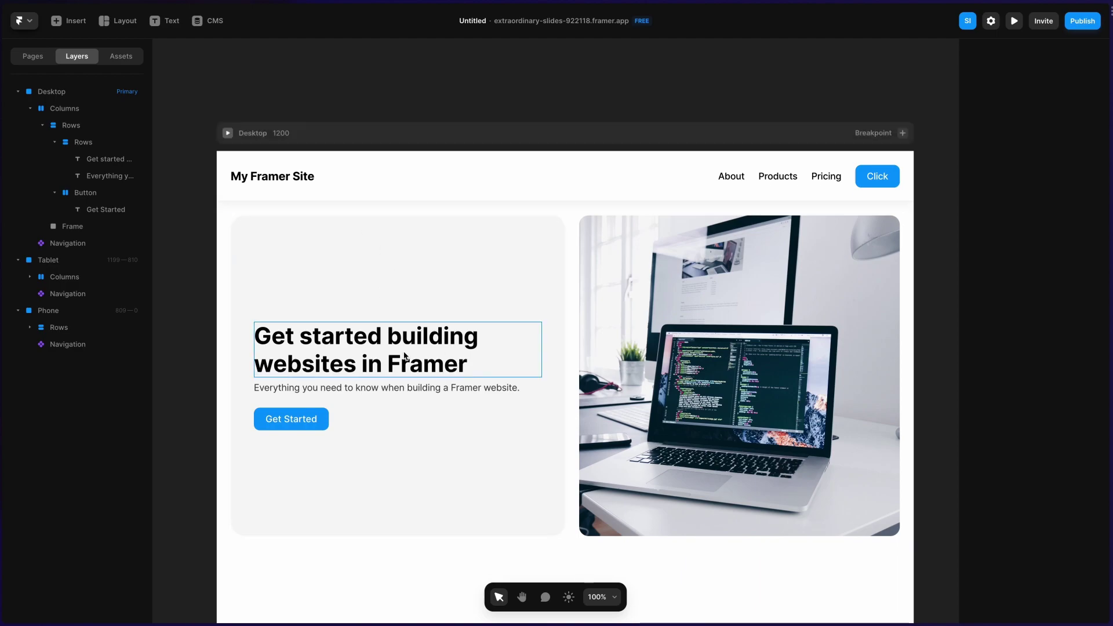
scroll(404, 355, right, 5)
scroll(405, 355, right, 5)
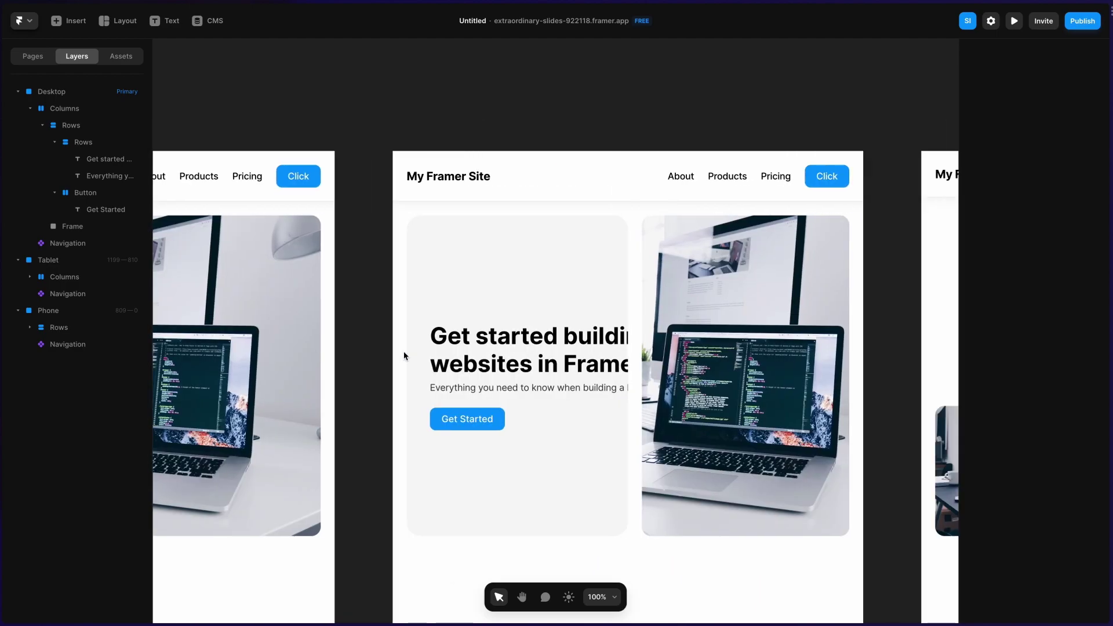
scroll(405, 355, right, 2)
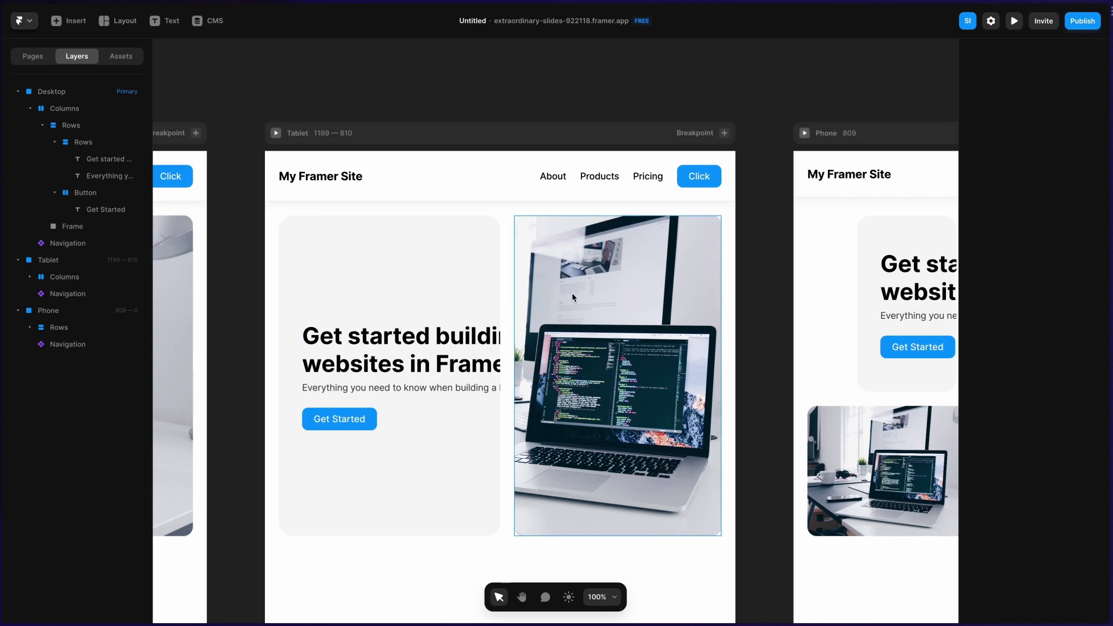
scroll(386, 273, down, 1)
click(384, 275)
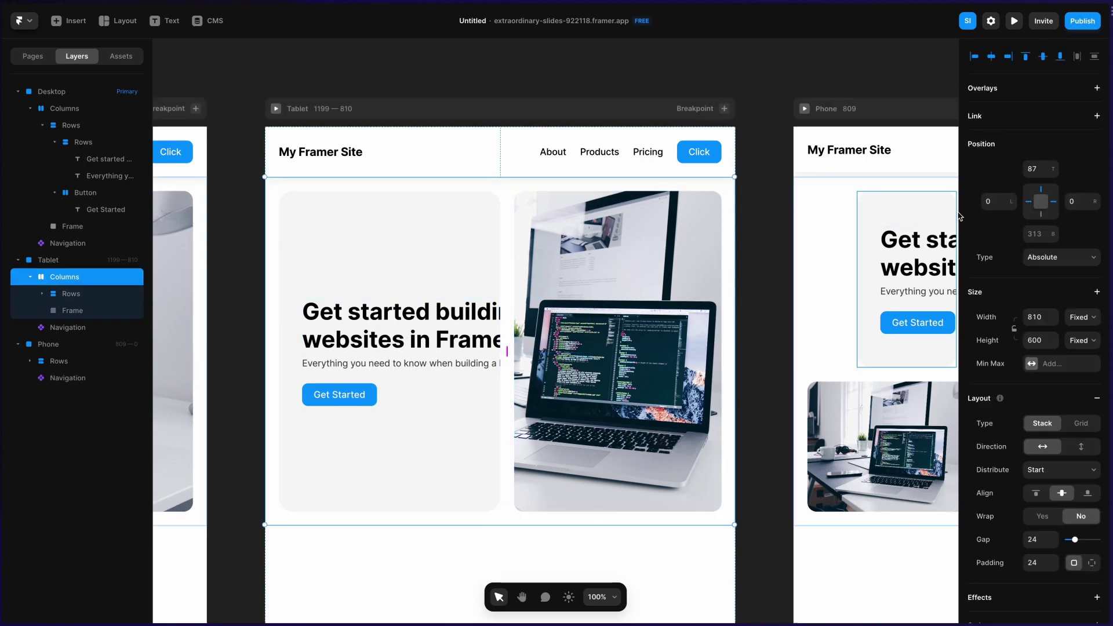
click(1047, 341)
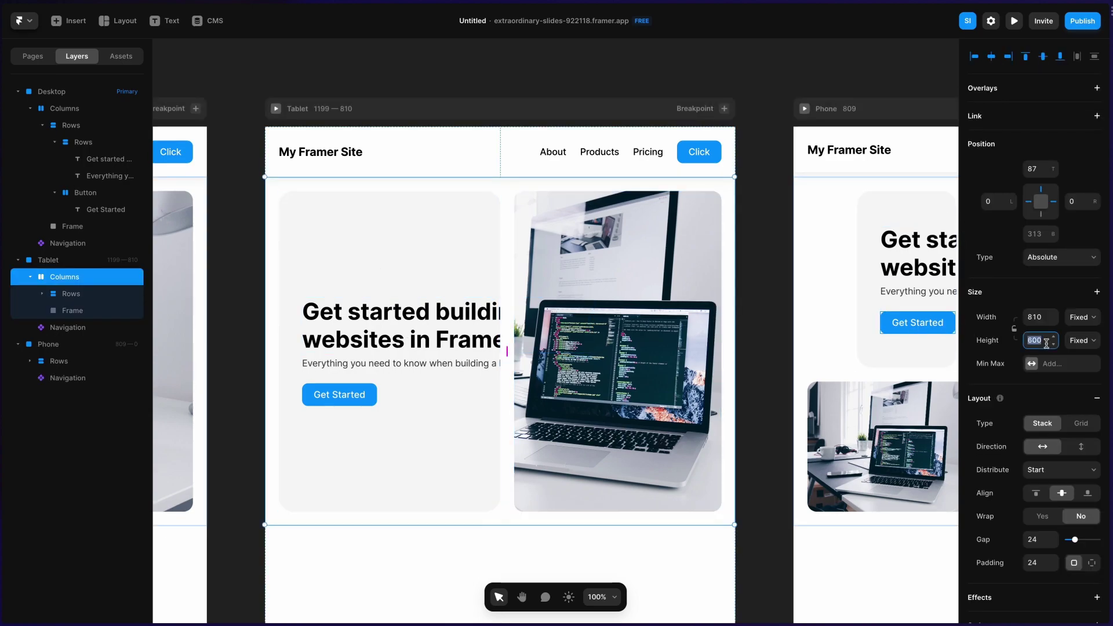
text(500)
key(Return)
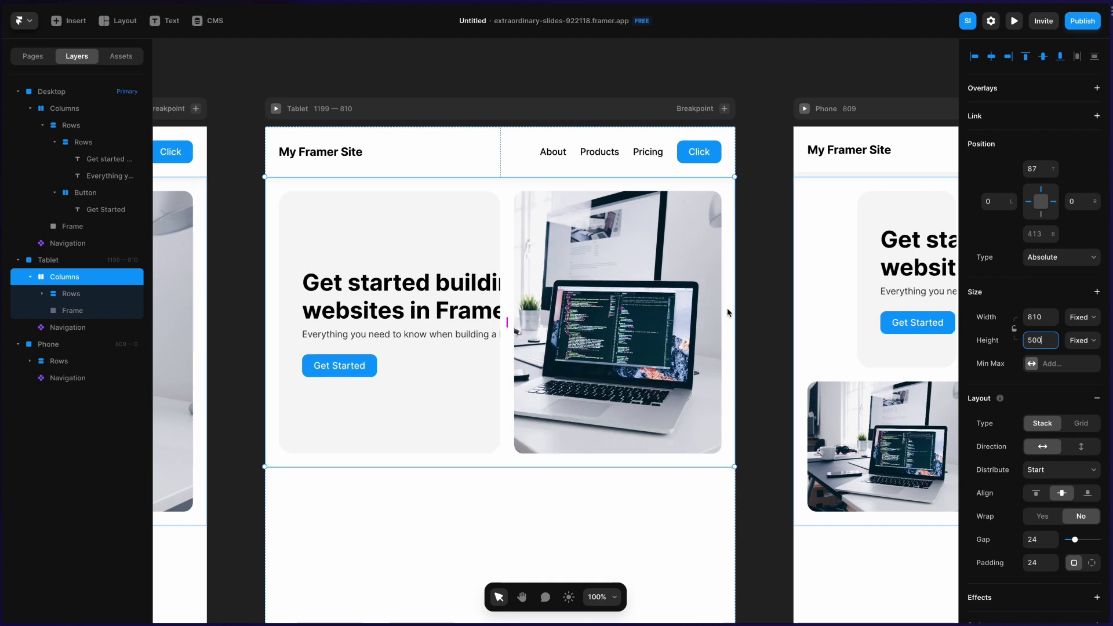
click(455, 281)
Set the tablet gray card's padding to 24.
click(415, 226)
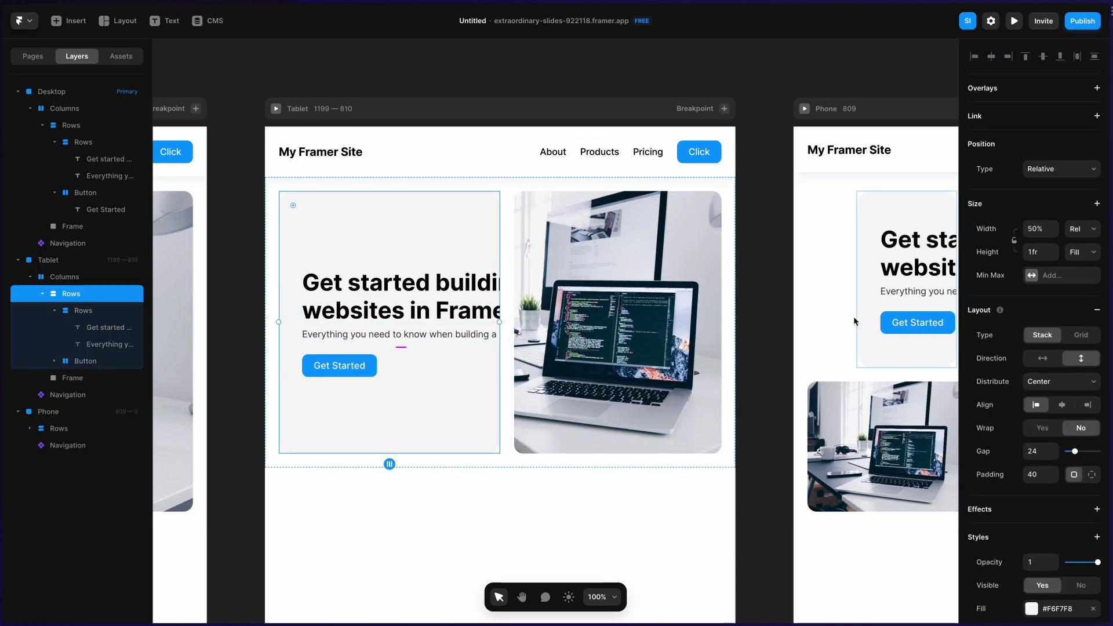
click(1041, 473)
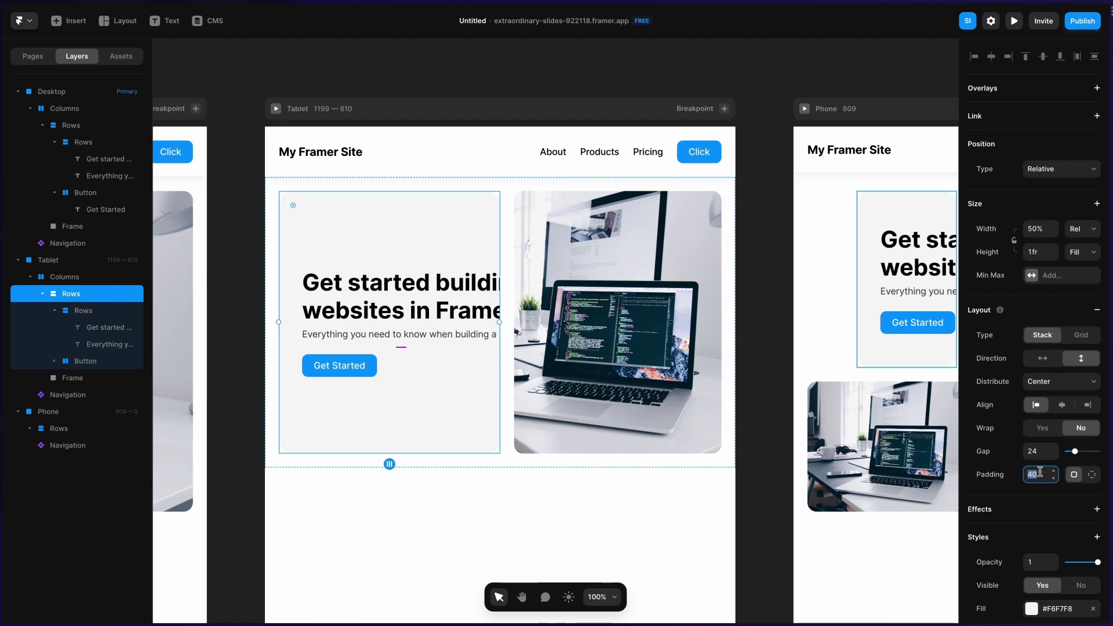
text(24)
key(Return)
Change the tablet heading's font size to 28.
click(360, 296)
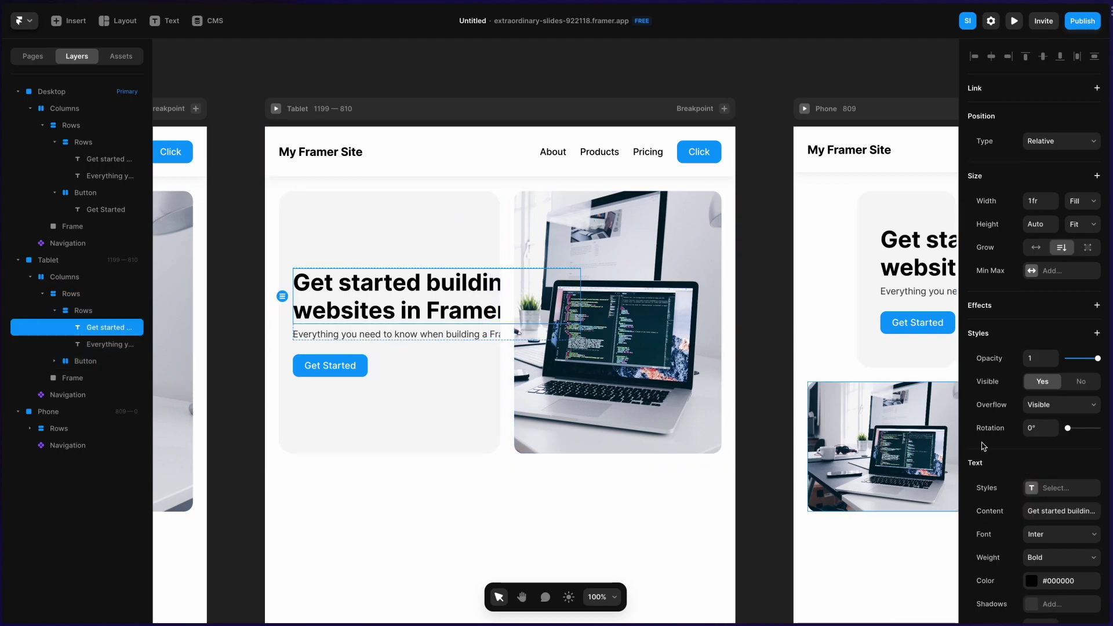
scroll(1044, 522, down, 2)
click(1036, 537)
text(28)
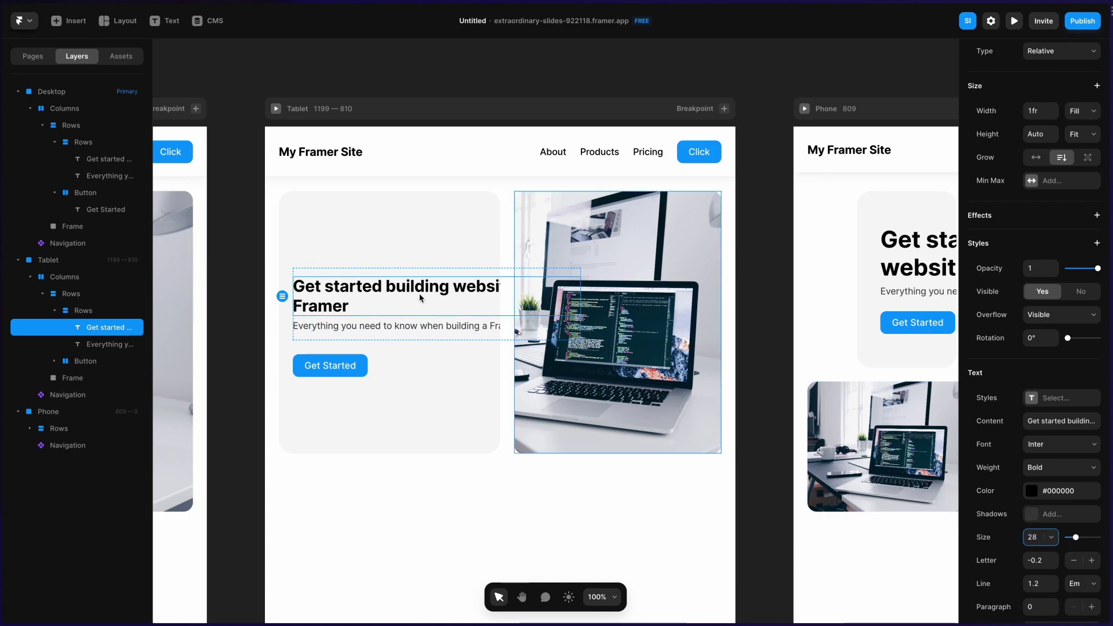
Make the tablet heading-and-subtitle block 333 wide, then pan toward the Phone layout.
click(437, 274)
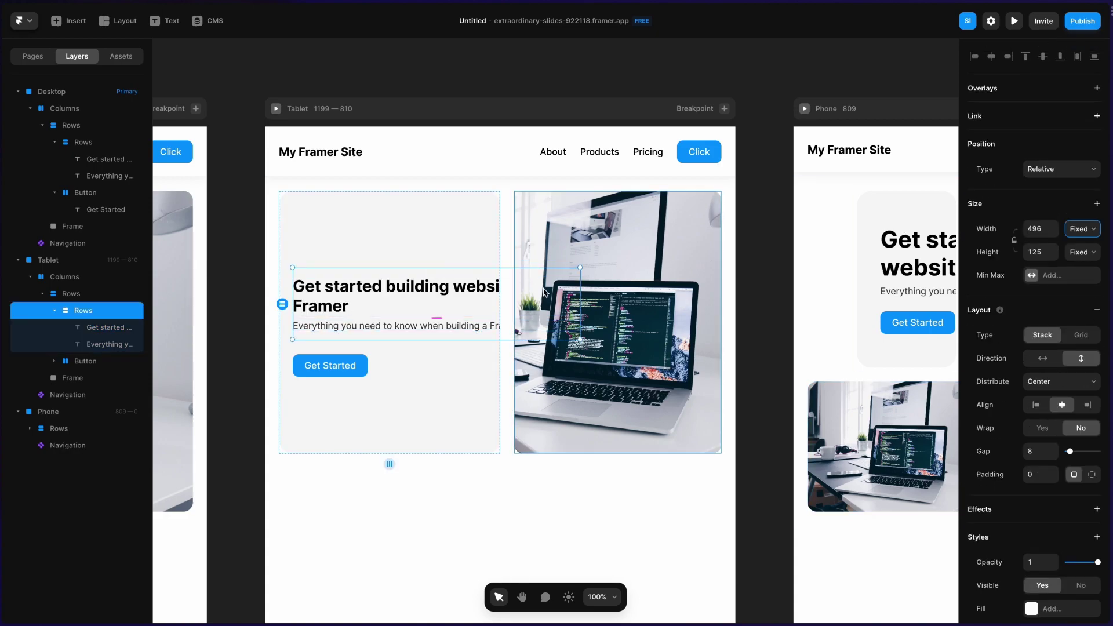
click(1047, 229)
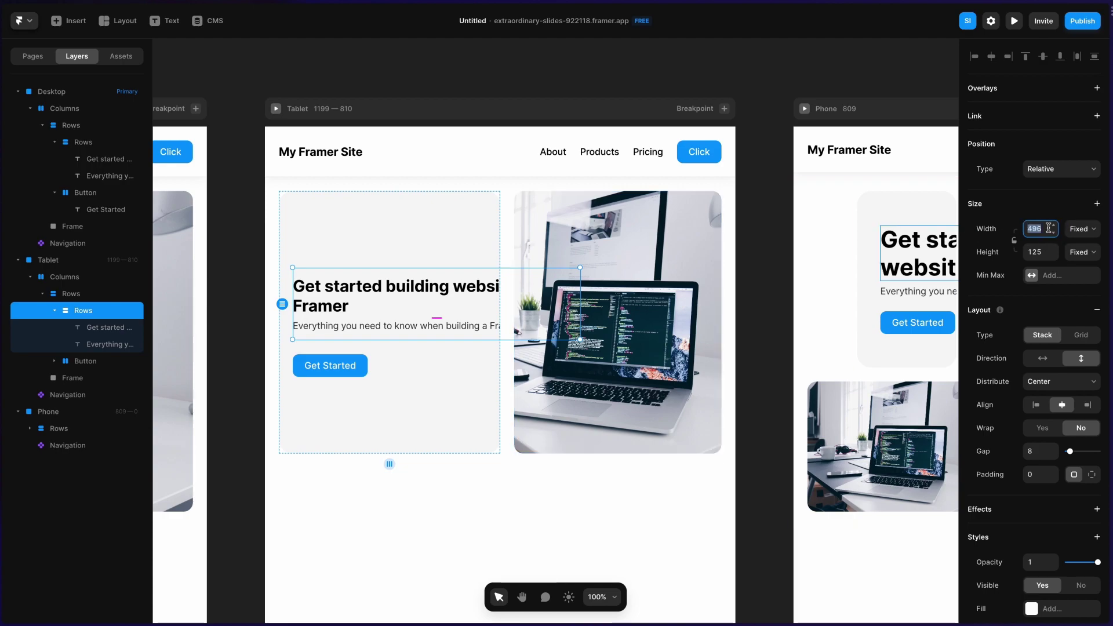
text(300)
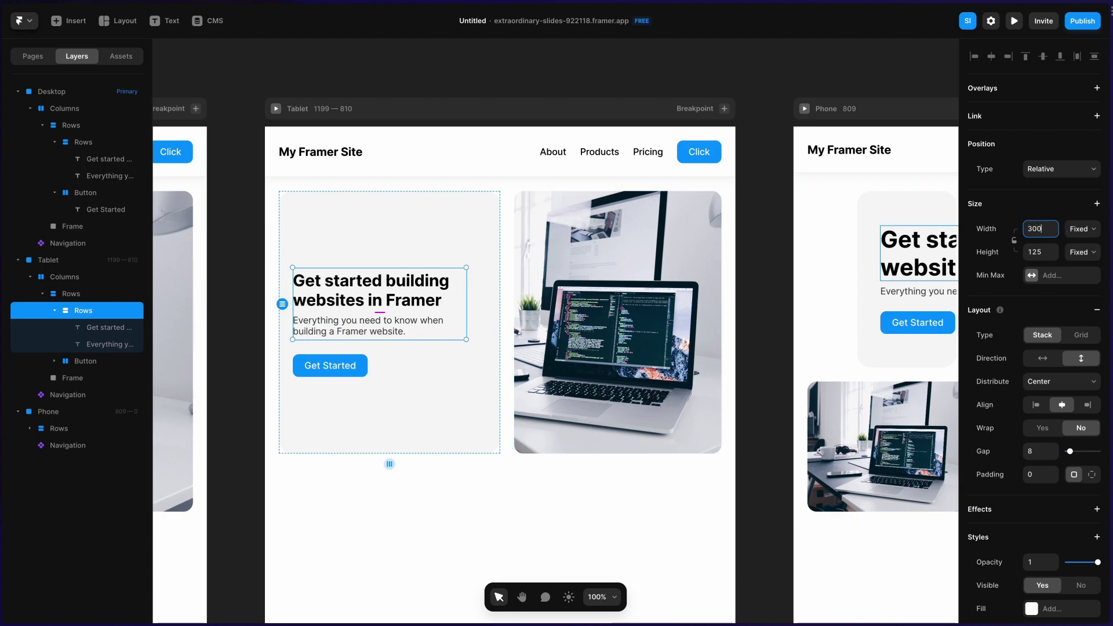
key(alt)
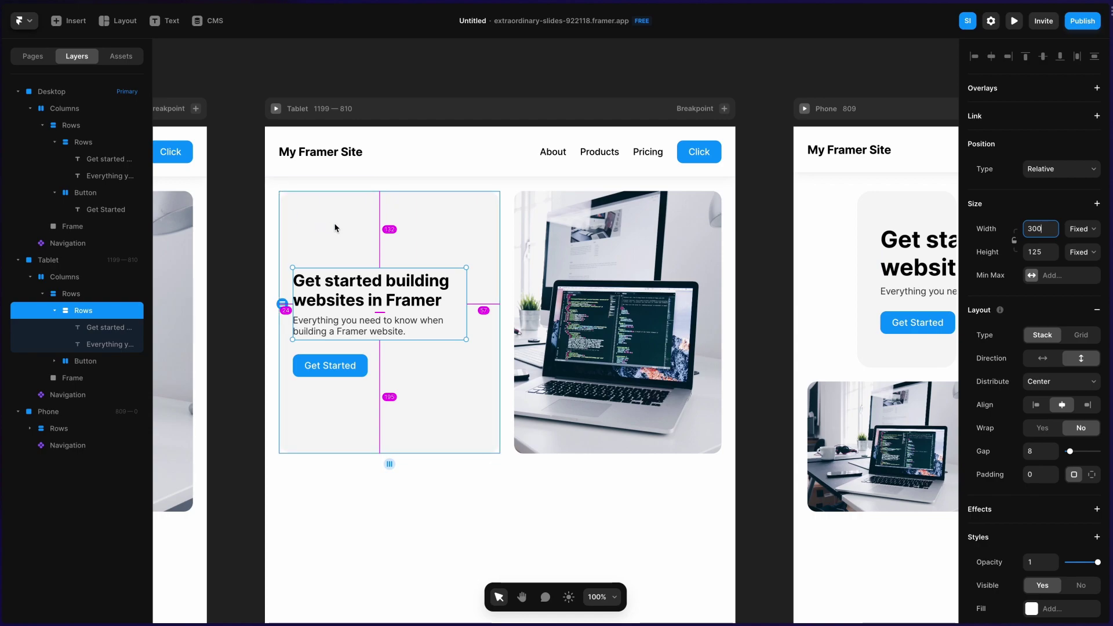
key(BackSpace)
key(BackSpace)
text(333)
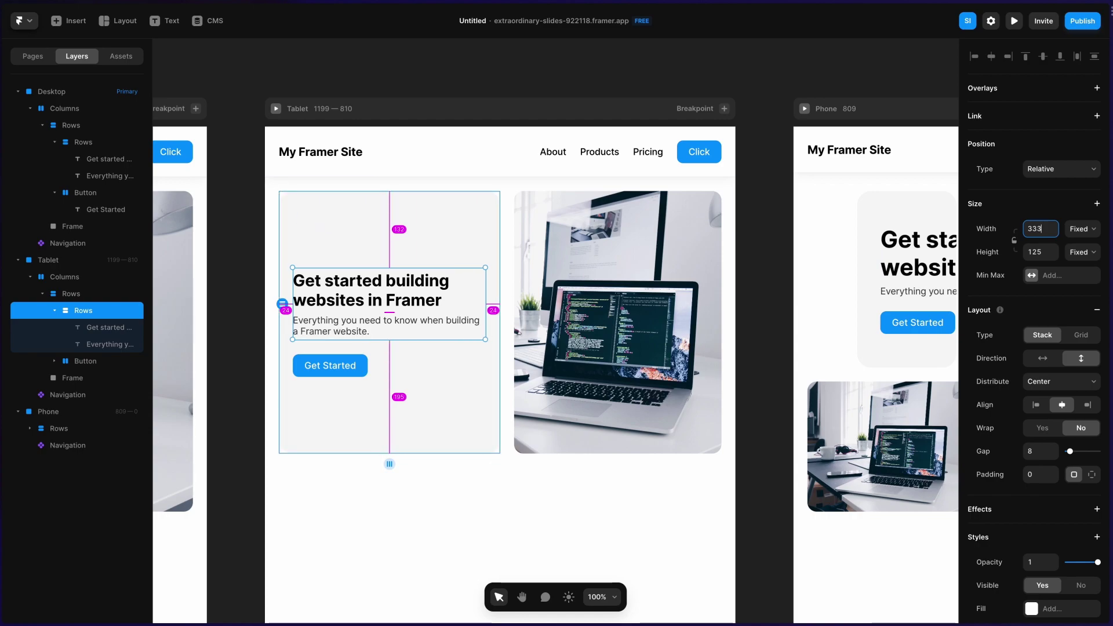
click(380, 506)
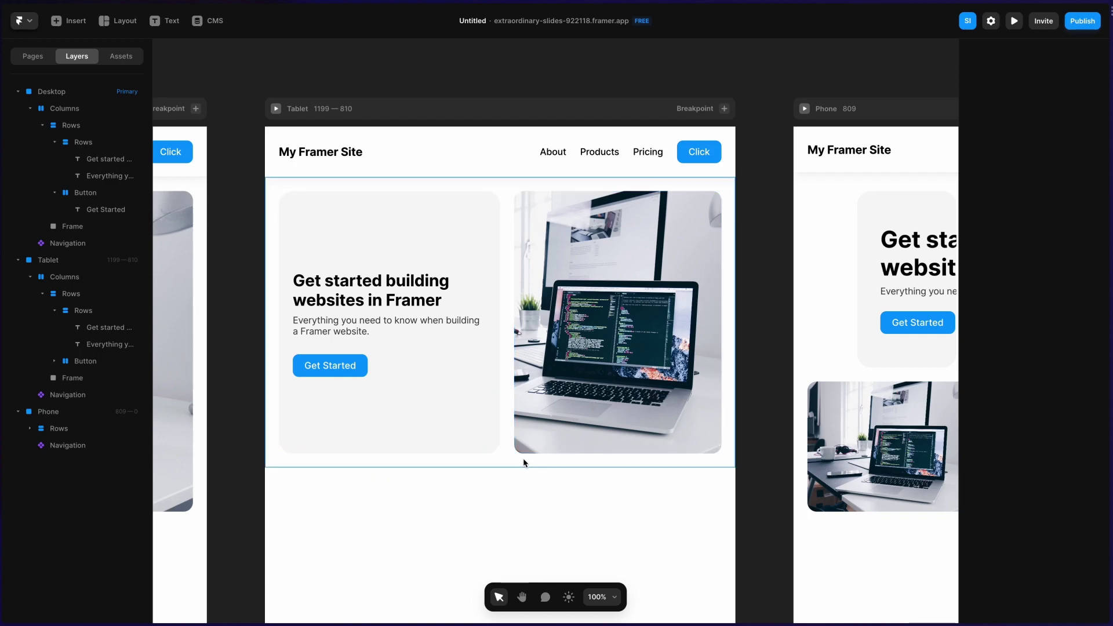
scroll(515, 460, right, 8)
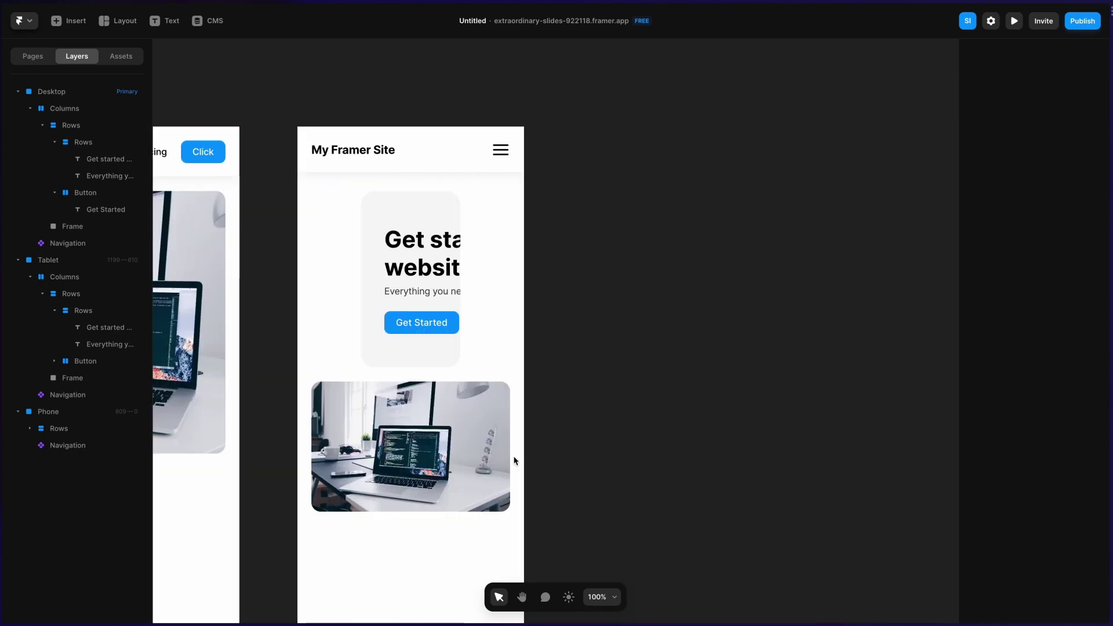
Nudge the phone hero stack with arrow keys until its Top reads 90.
click(342, 302)
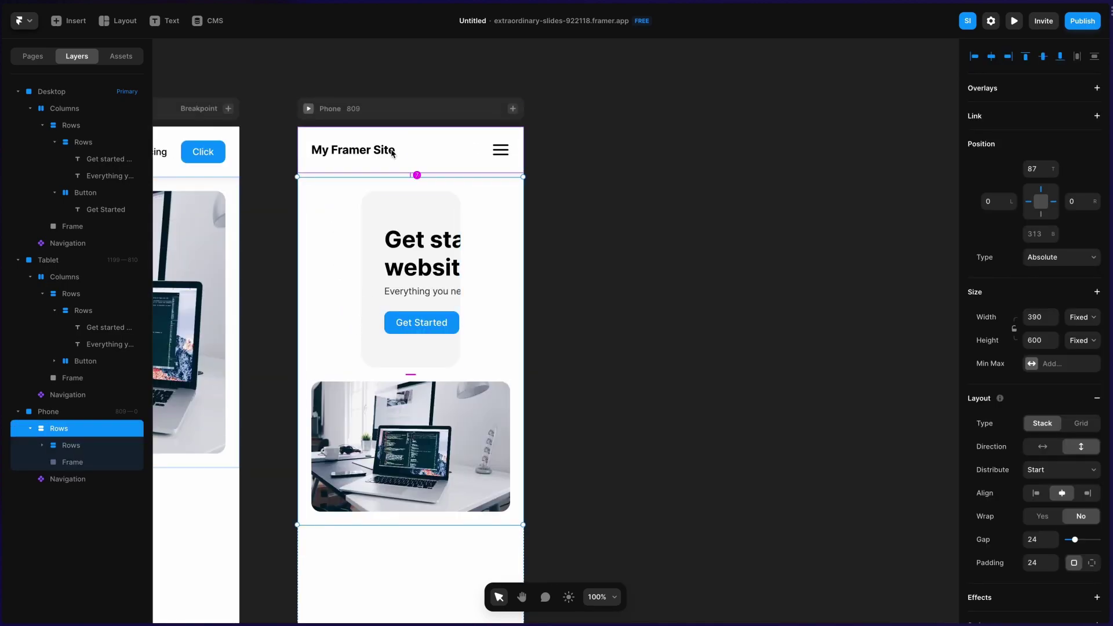
key(Down)
key(Down)
key(Down)
key(shift+Up)
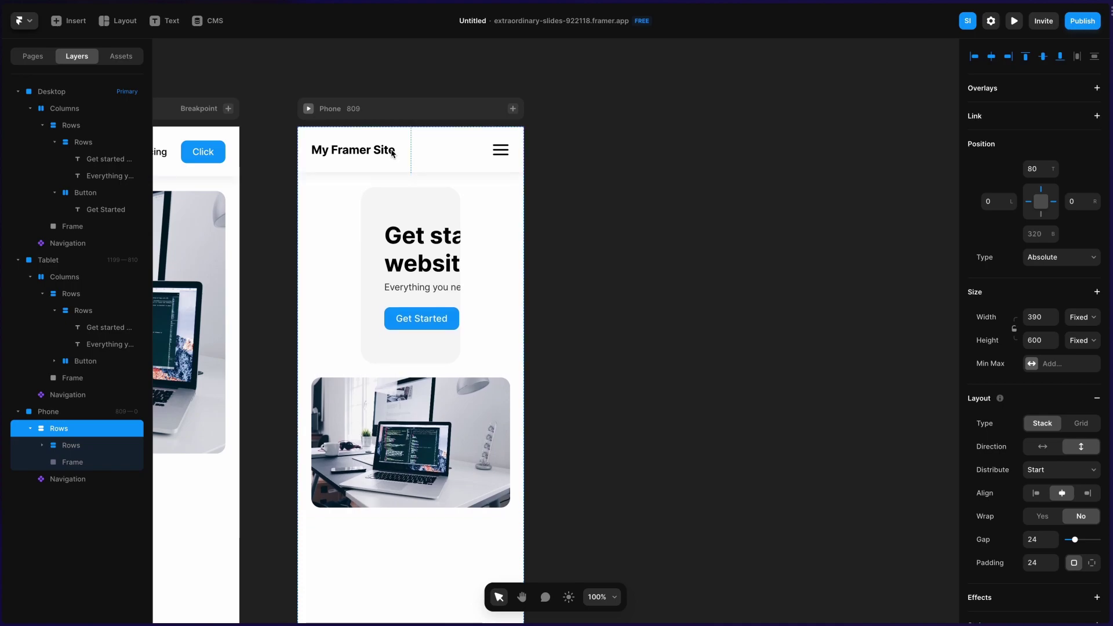
key(shift+Down)
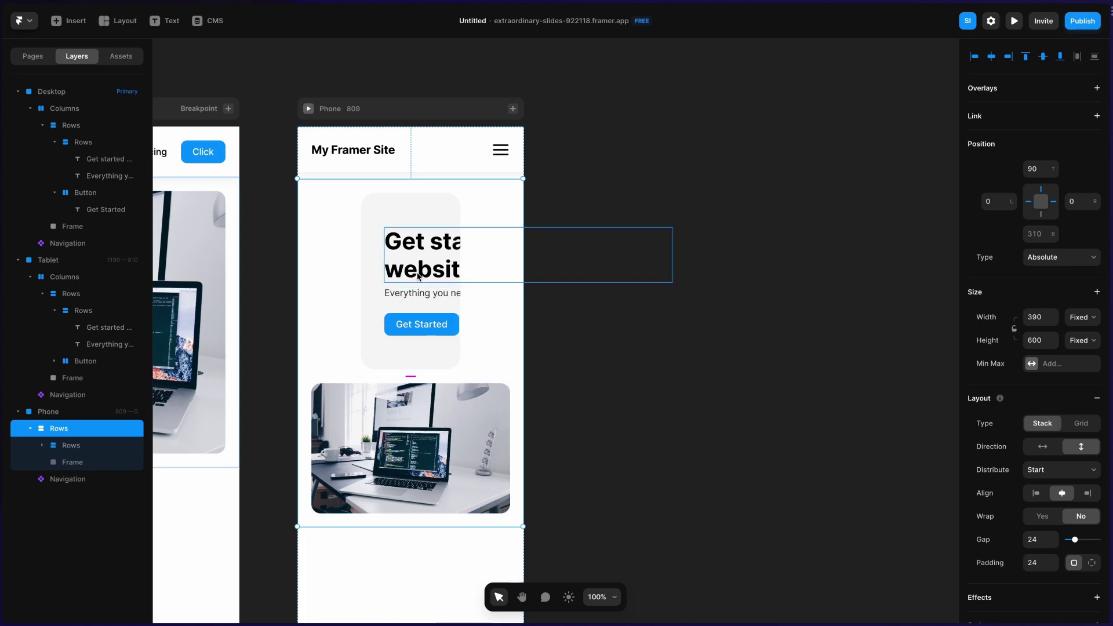
Move the laptop image above the text card and make the card fill the phone width.
click(446, 423)
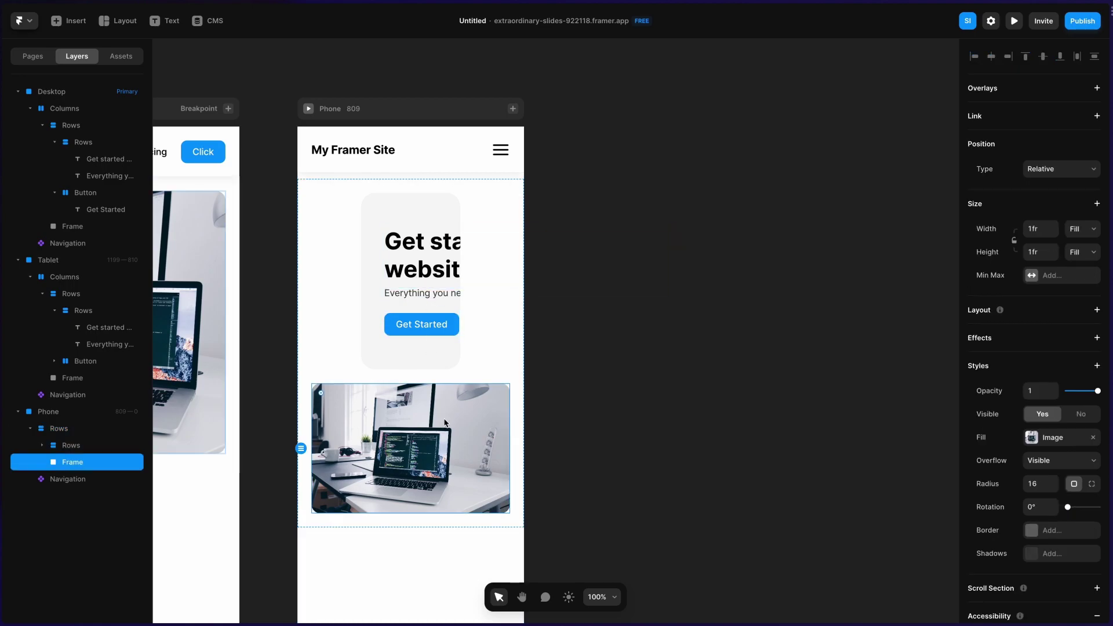
key(ctrl+])
click(445, 423)
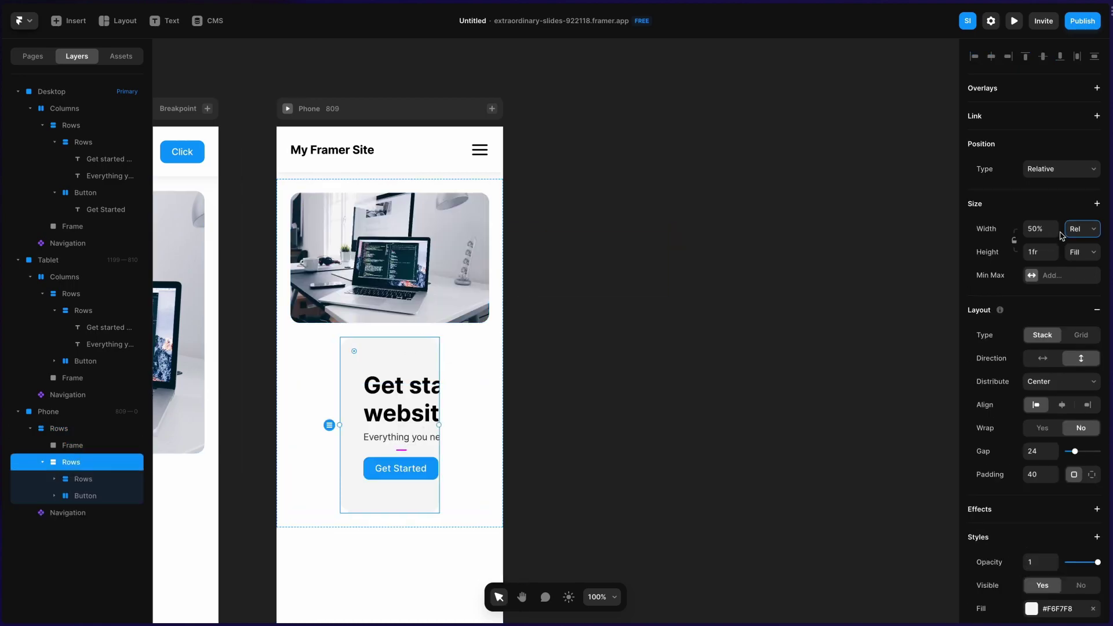
click(1080, 234)
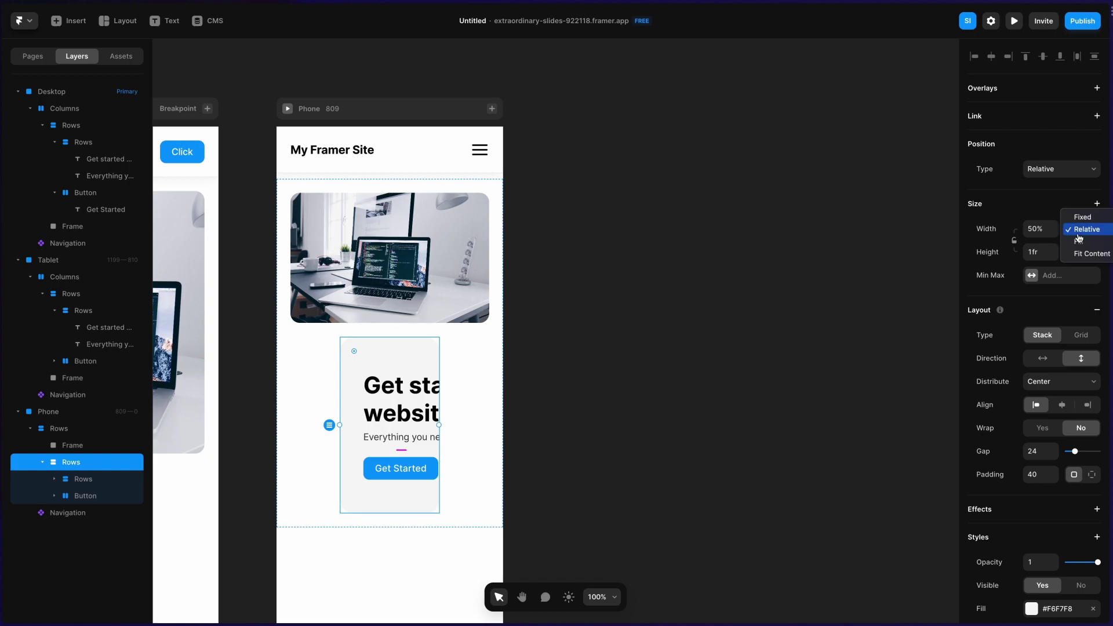
click(1079, 241)
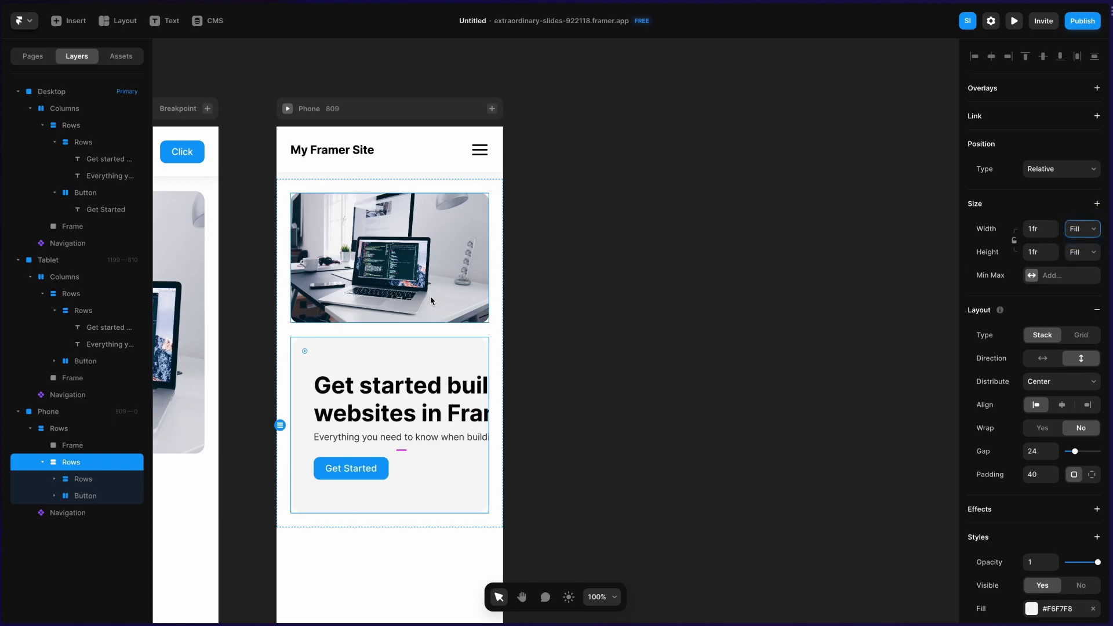
Set the phone text card's padding to 24.
click(364, 197)
click(370, 192)
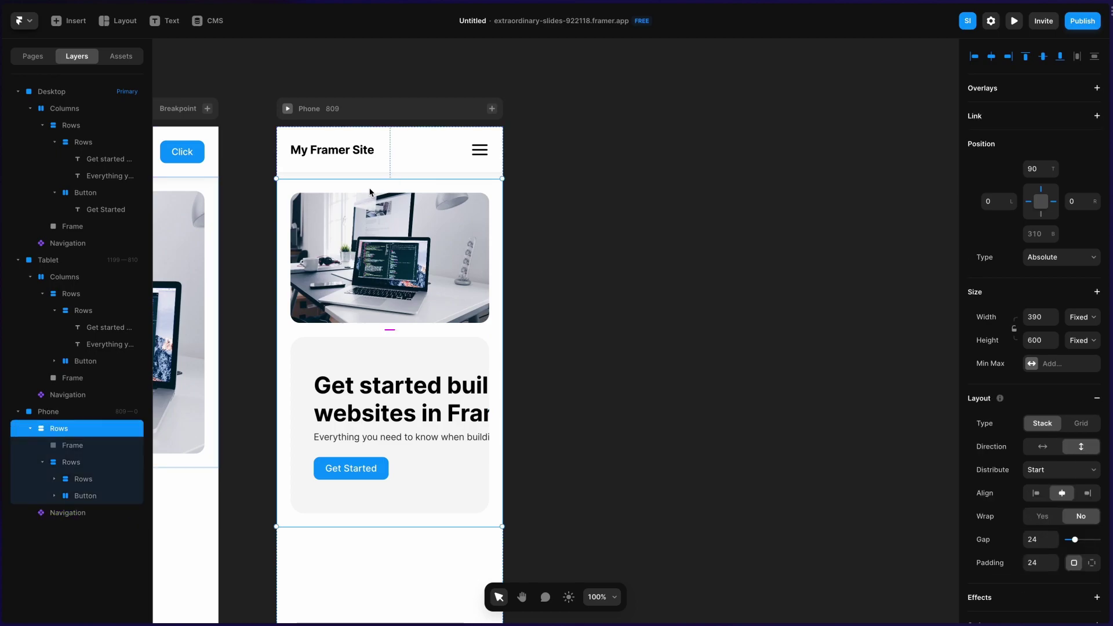
click(437, 406)
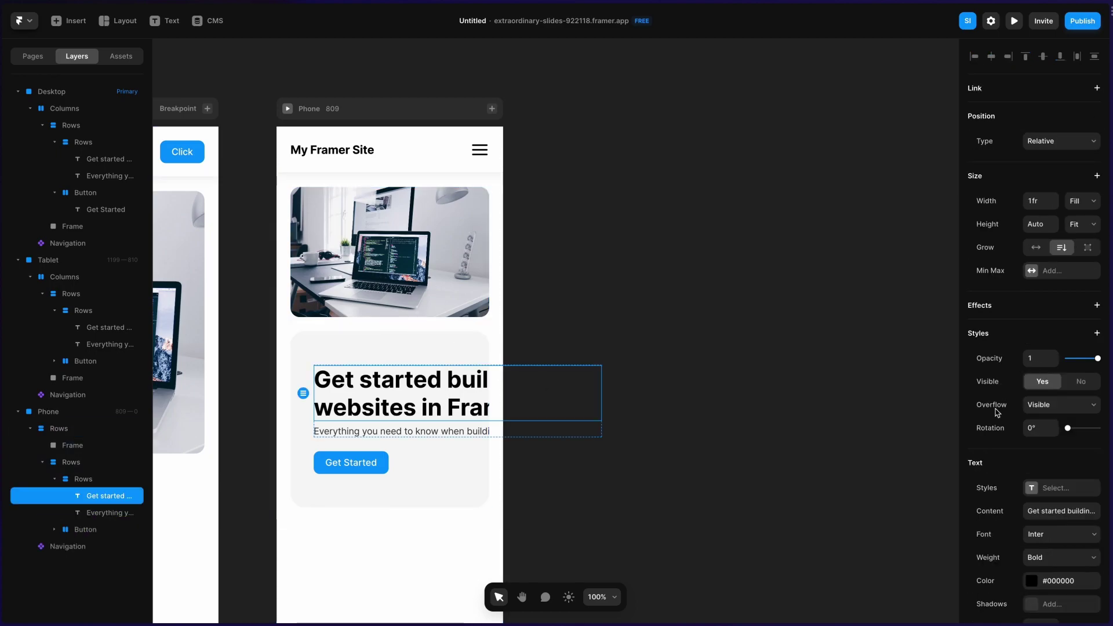
click(318, 342)
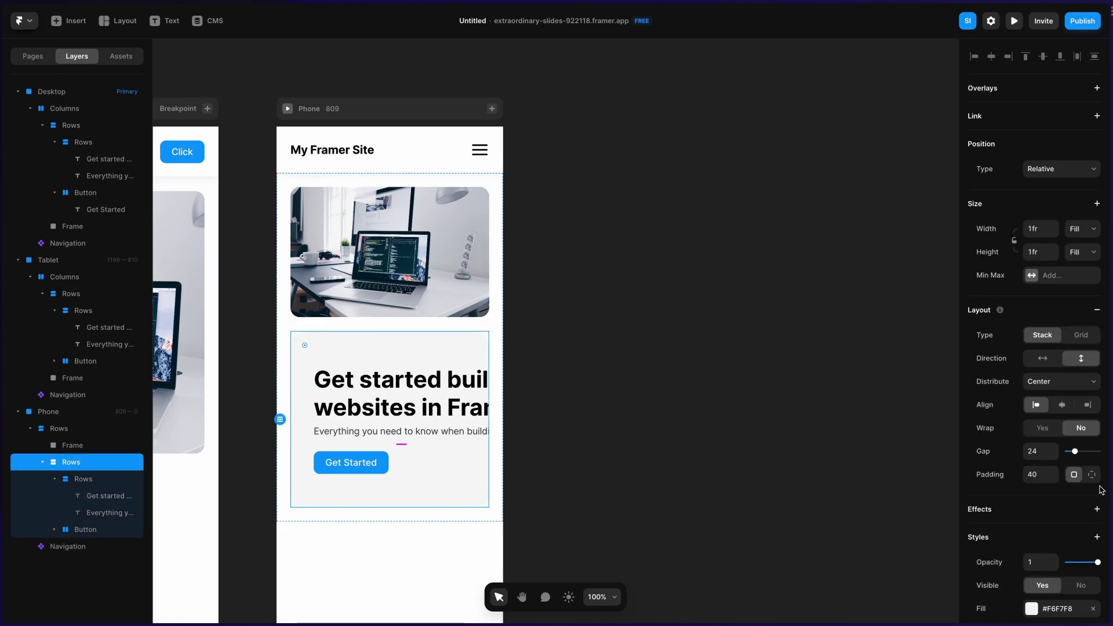
click(1041, 471)
text(24)
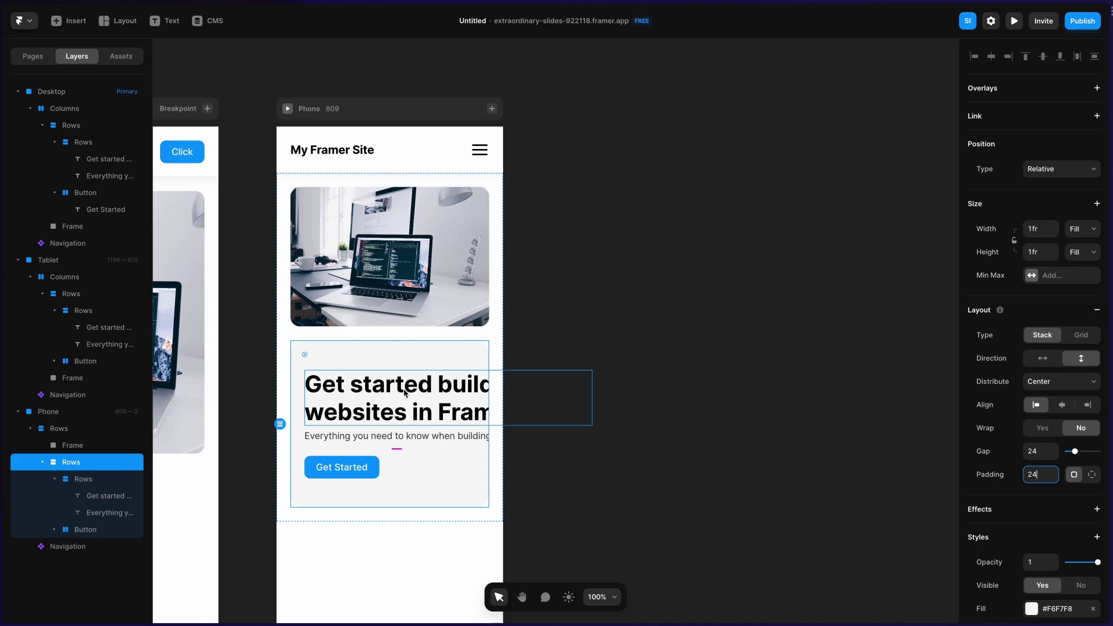
Set the phone heading to size 28 and make its text stack fill the card width.
click(406, 396)
scroll(995, 482, down, 1)
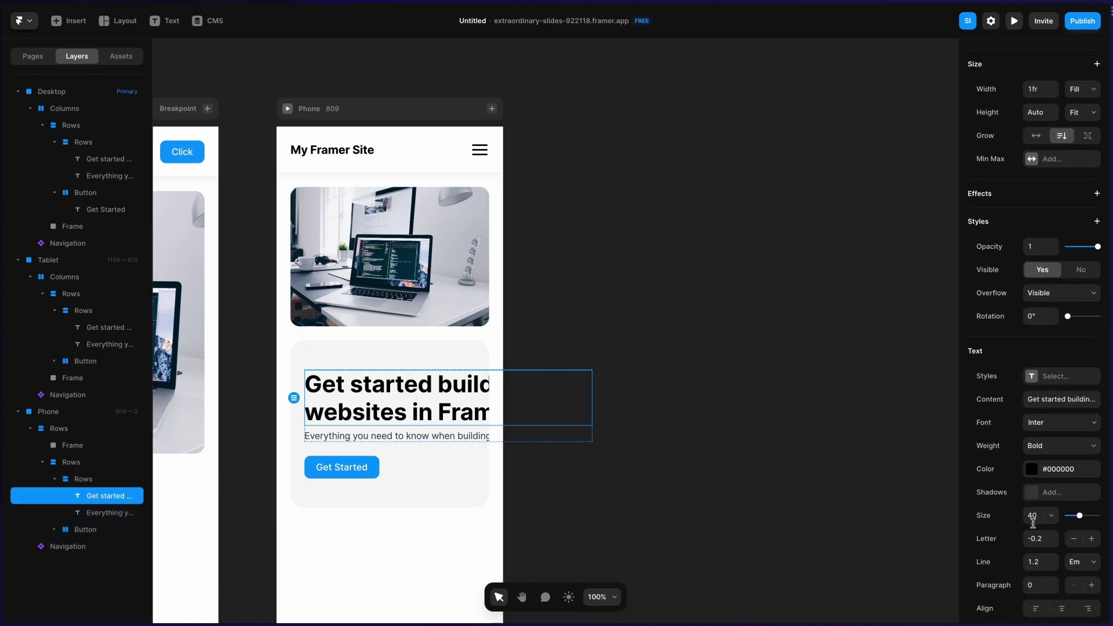
click(1034, 518)
text(28)
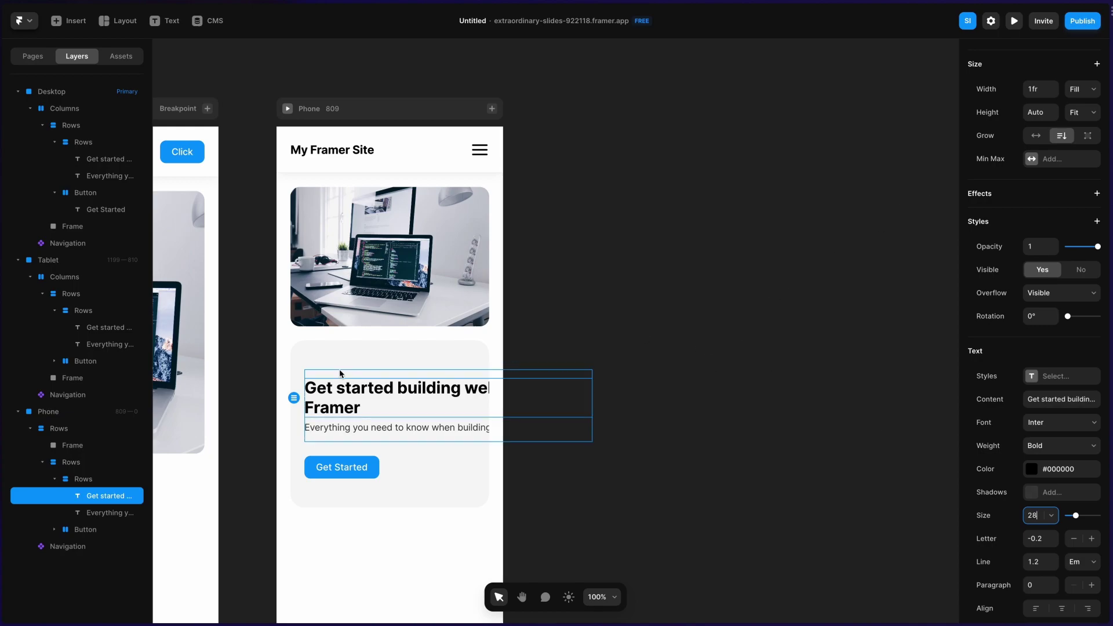
key(Escape)
click(1078, 230)
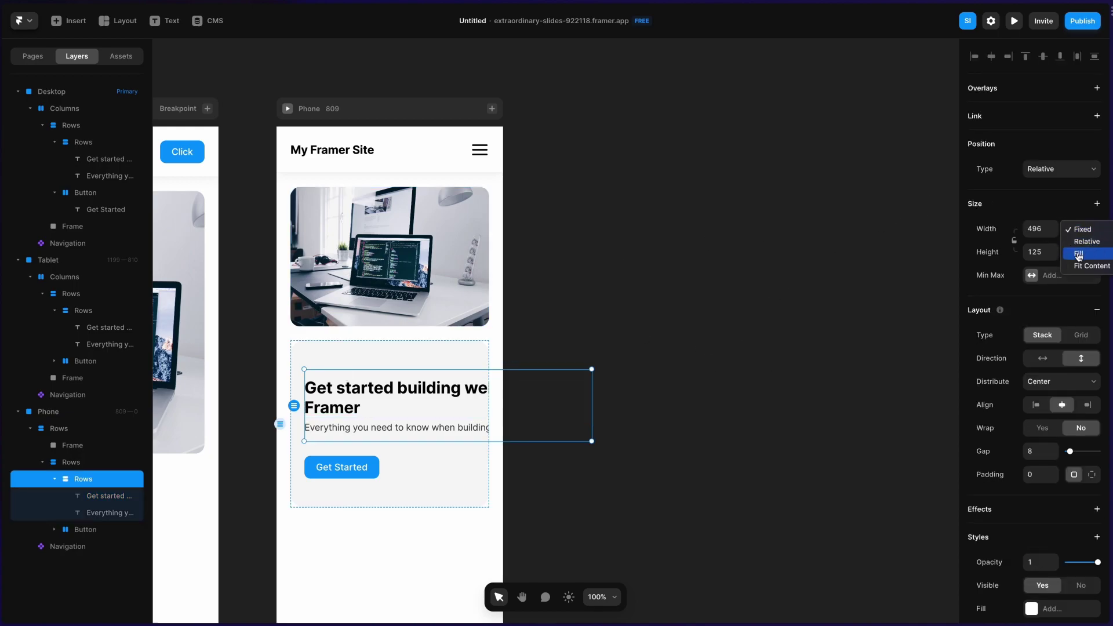
click(1078, 255)
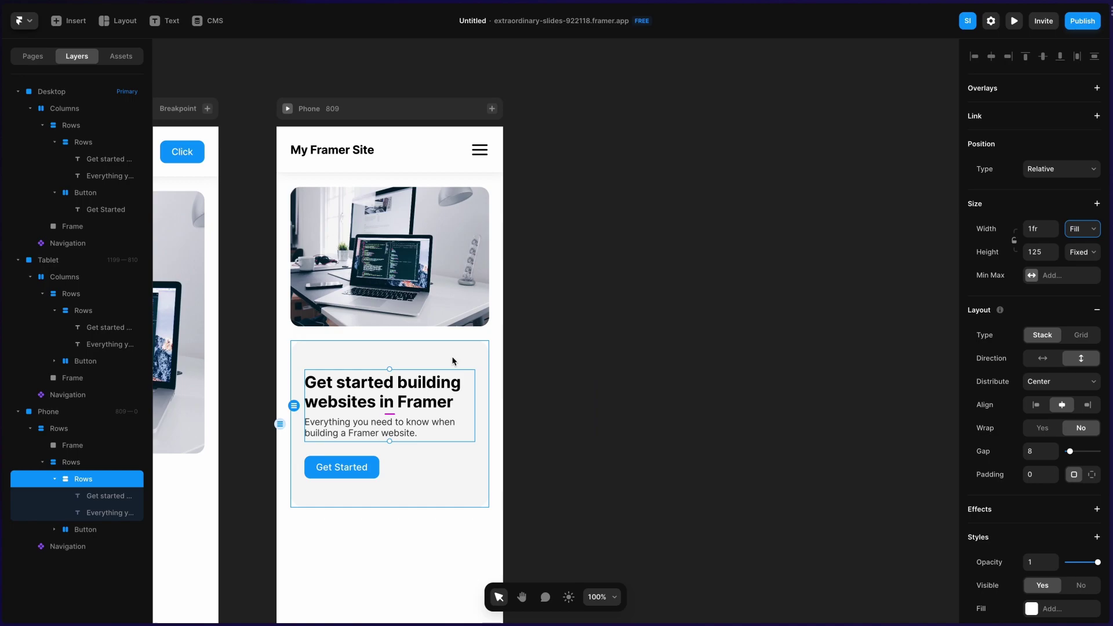
Deselect and pan the canvas left back to the Desktop breakpoint.
click(586, 397)
scroll(597, 406, down, 1)
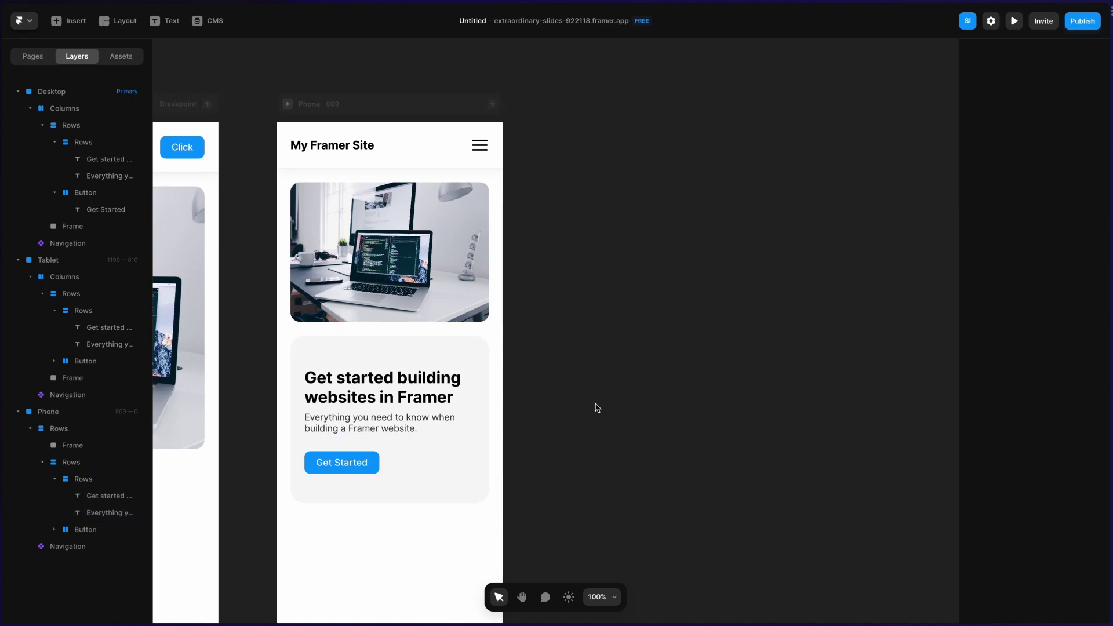
scroll(598, 408, left, 2)
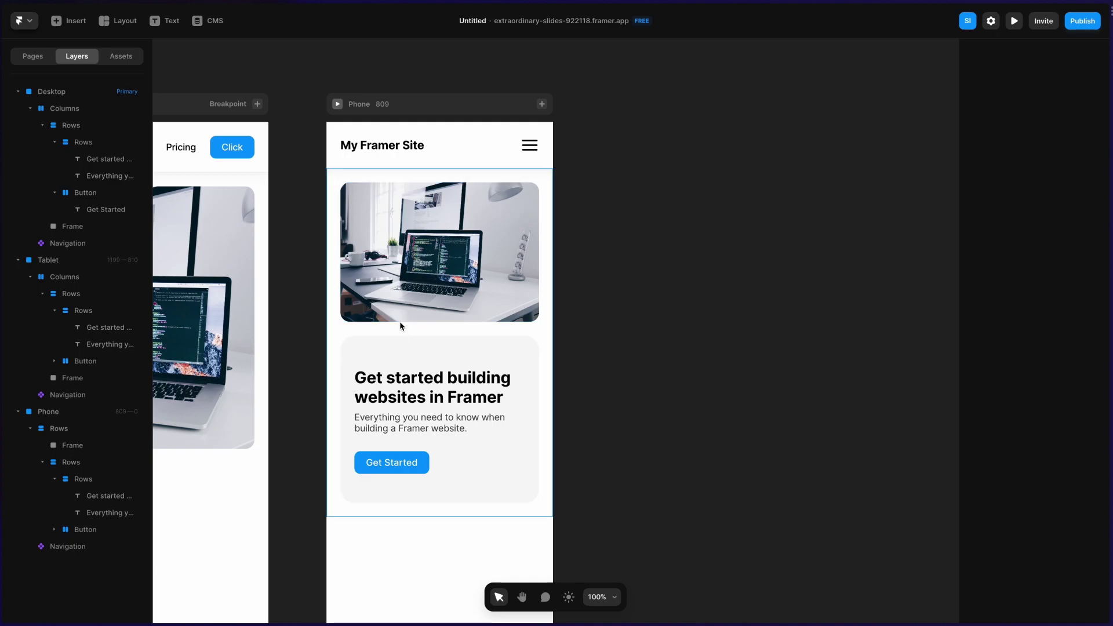
scroll(398, 320, left, 20)
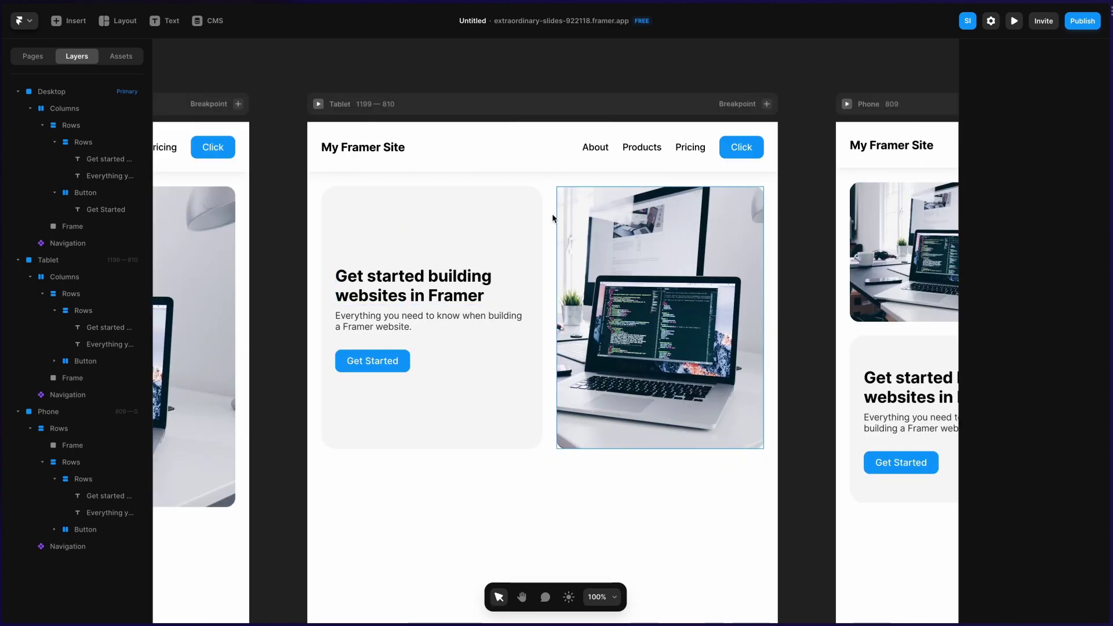
scroll(550, 217, left, 10)
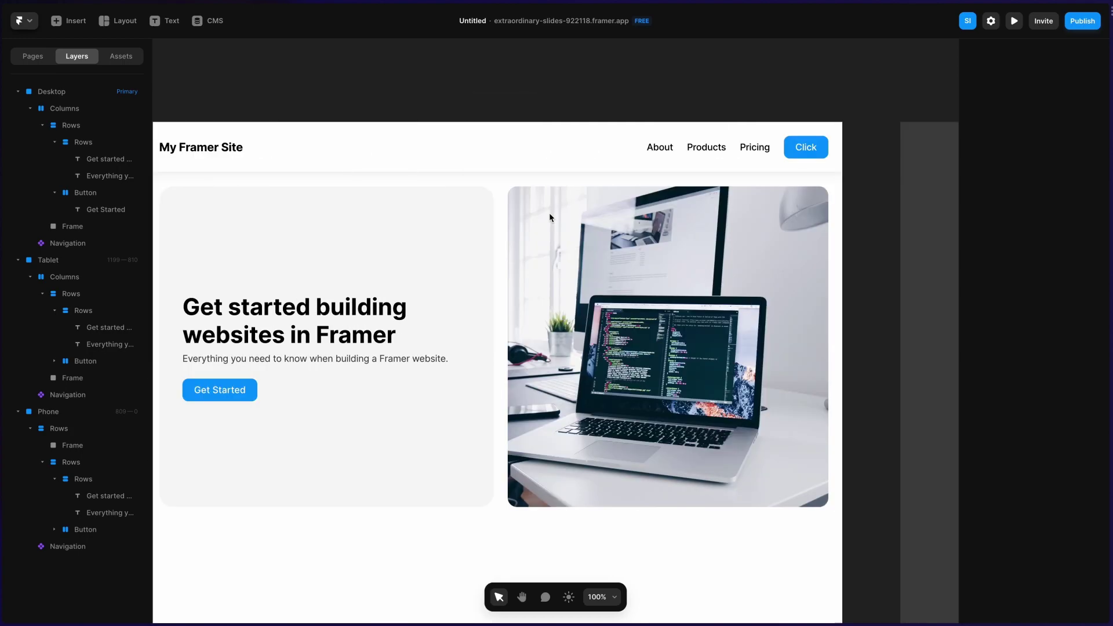
scroll(500, 209, left, 3)
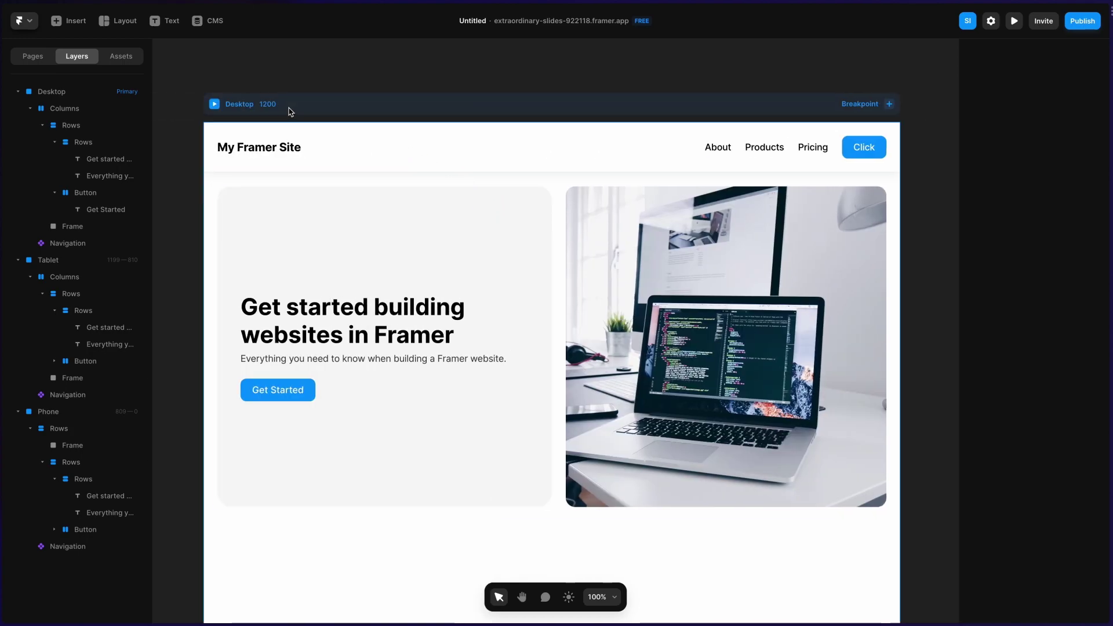
Preview the desktop layout, resize it to test other widths, then return to the canvas.
click(213, 104)
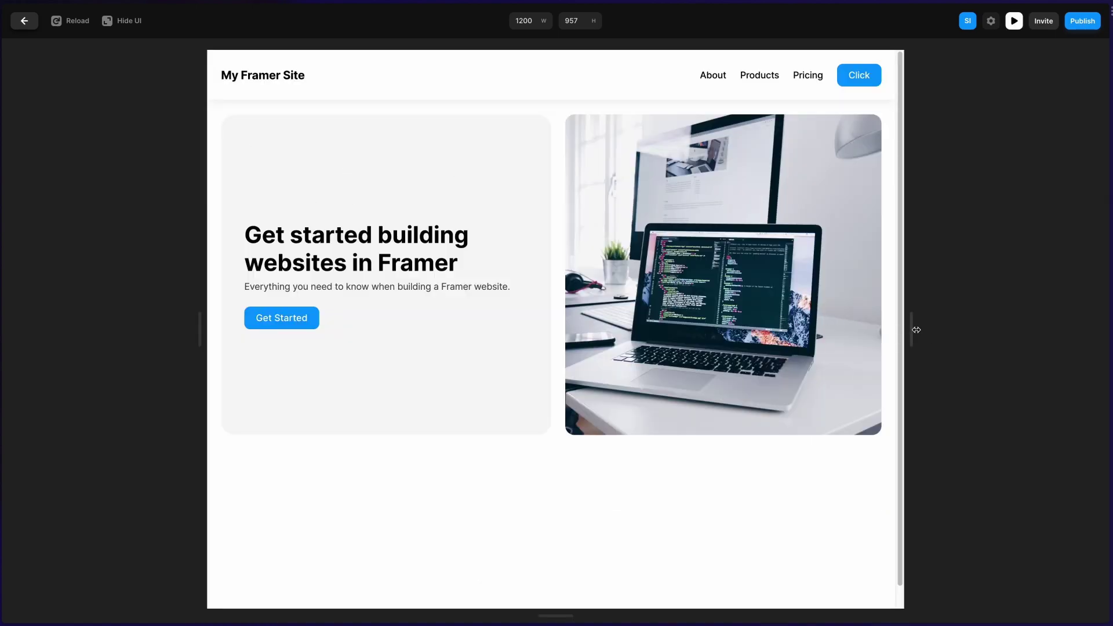
drag(913, 328, 669, 371)
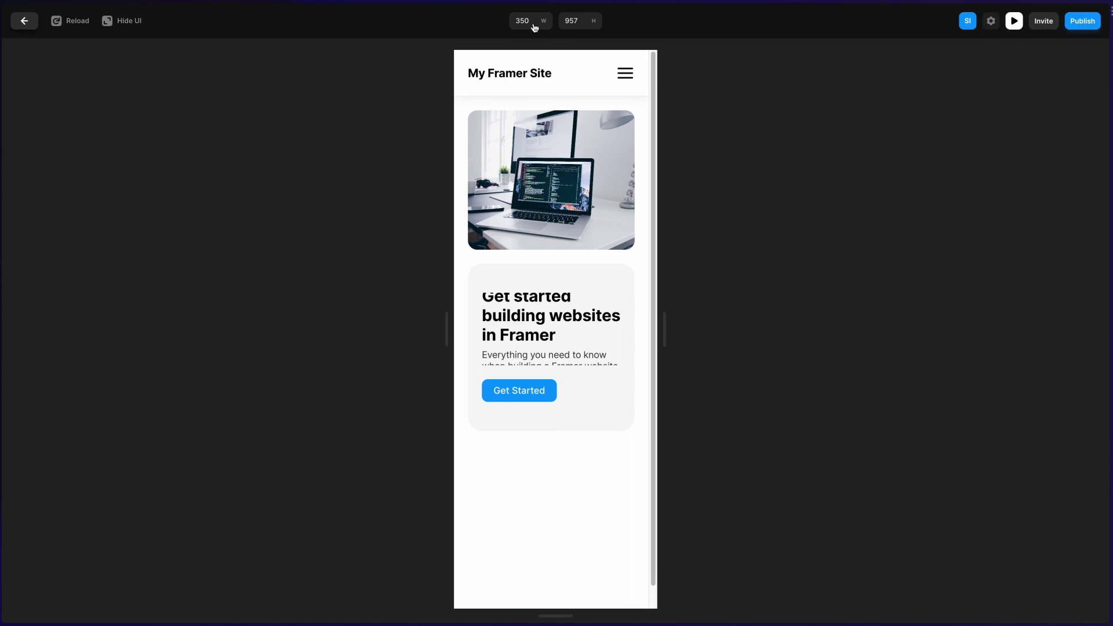
key(Escape)
scroll(600, 152, right, 15)
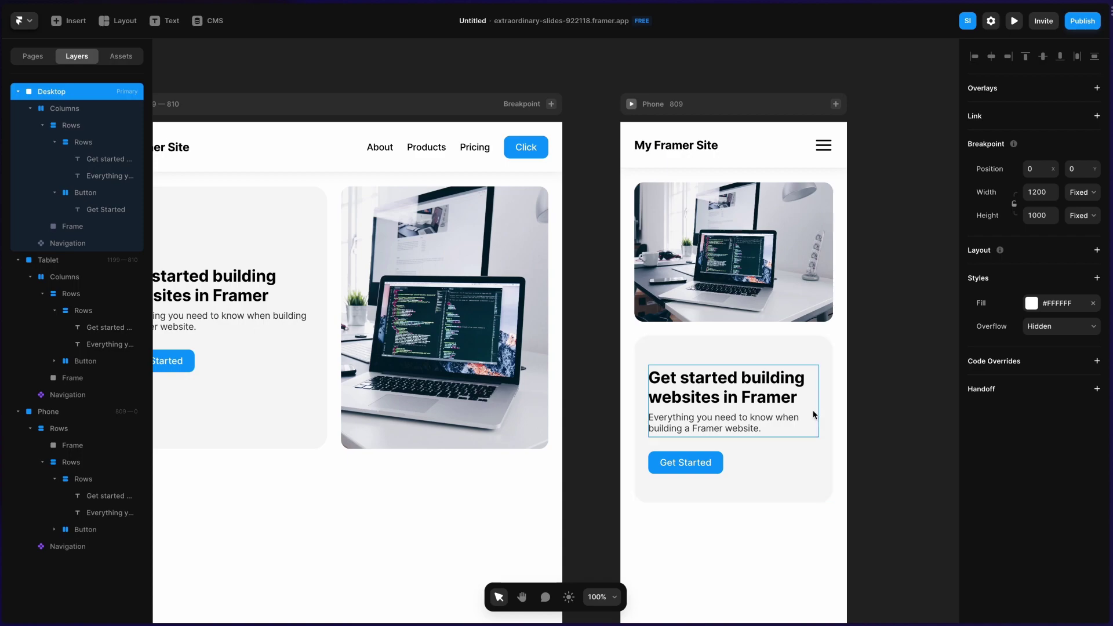
Set the phone headline-and-paragraph stack's height to Fit Content.
click(811, 415)
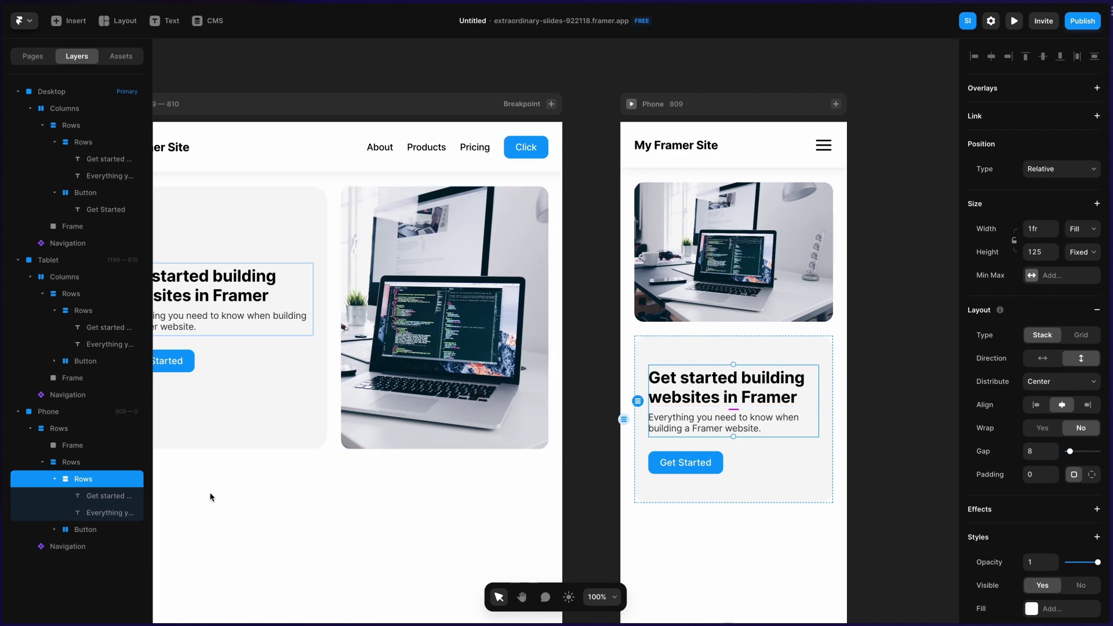
click(1081, 252)
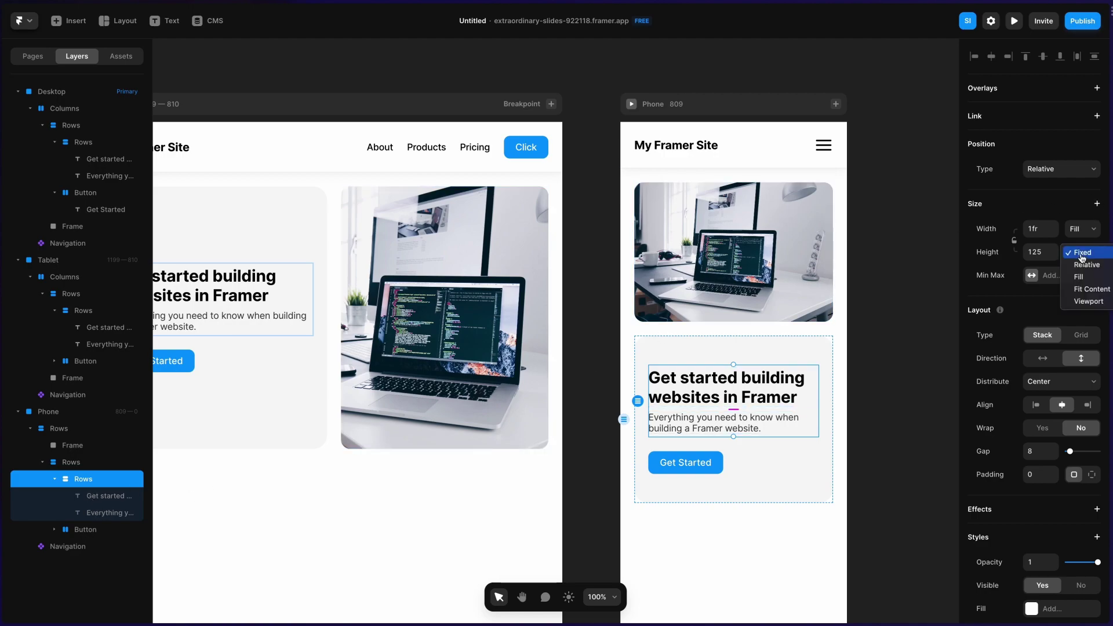
click(1080, 290)
click(905, 307)
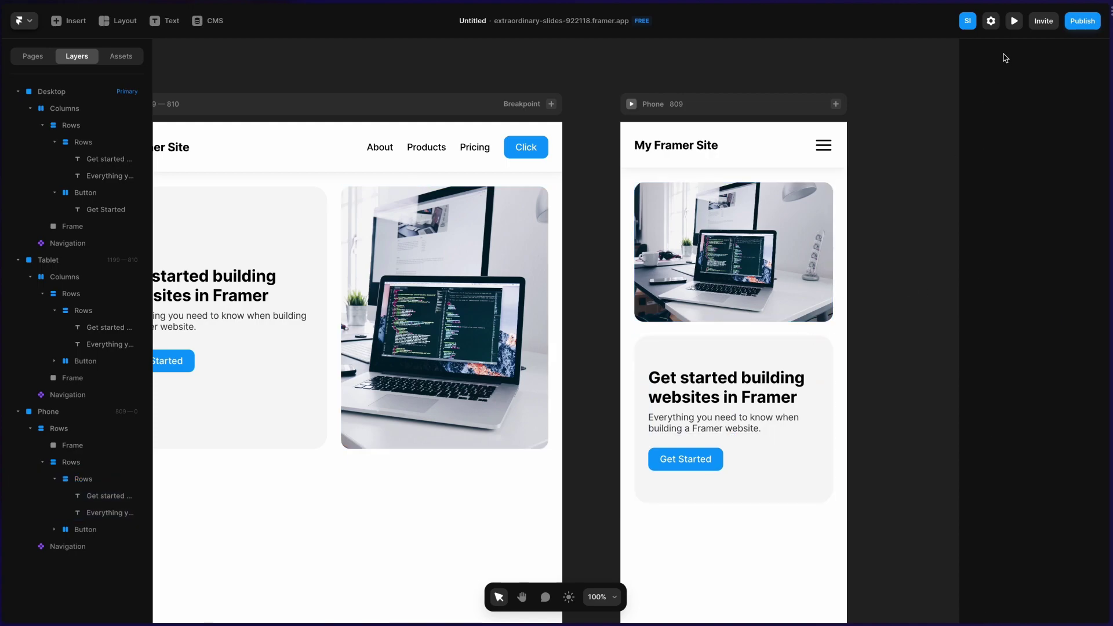
Preview the site, drag-test widths, size it to 375 × 812, then exit preview.
click(1015, 21)
drag(893, 323, 660, 324)
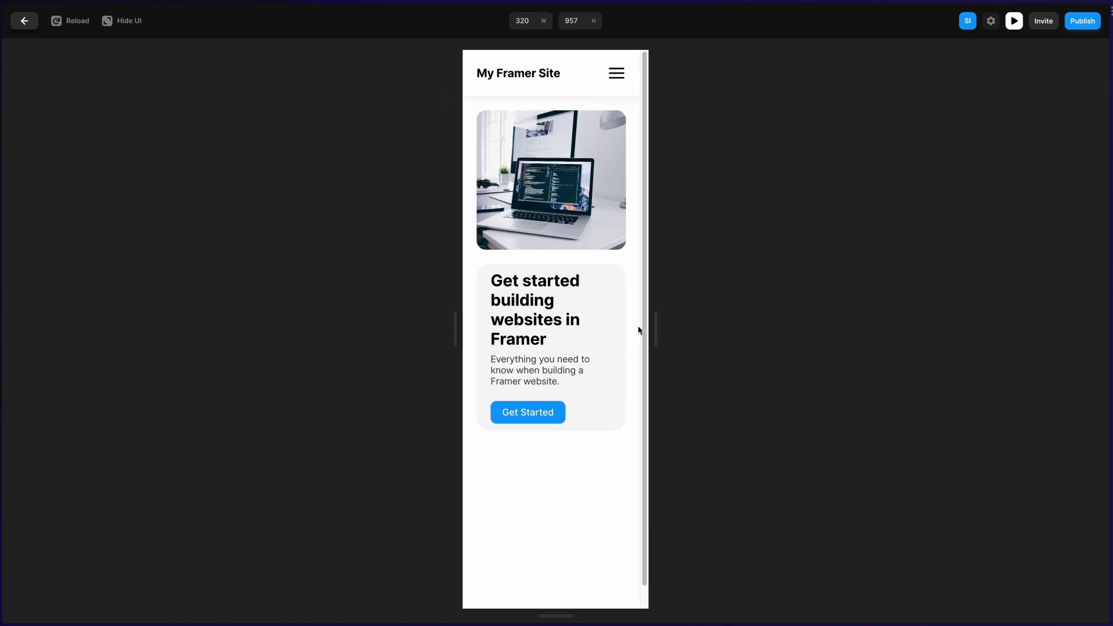
drag(653, 329, 687, 322)
click(531, 22)
text(375)
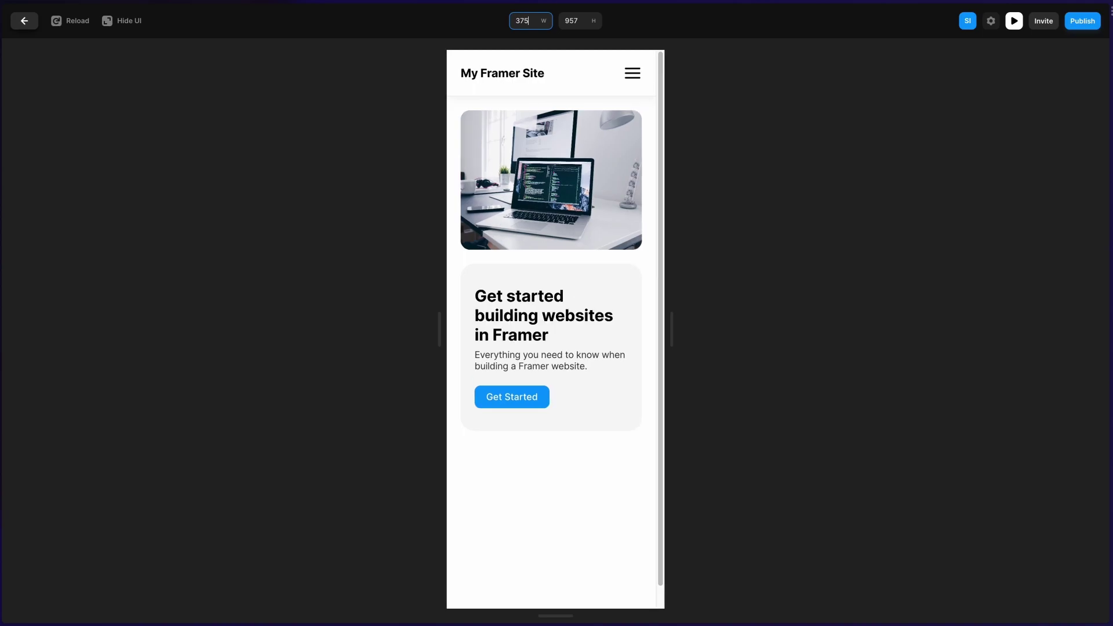
click(784, 221)
click(571, 21)
text(812)
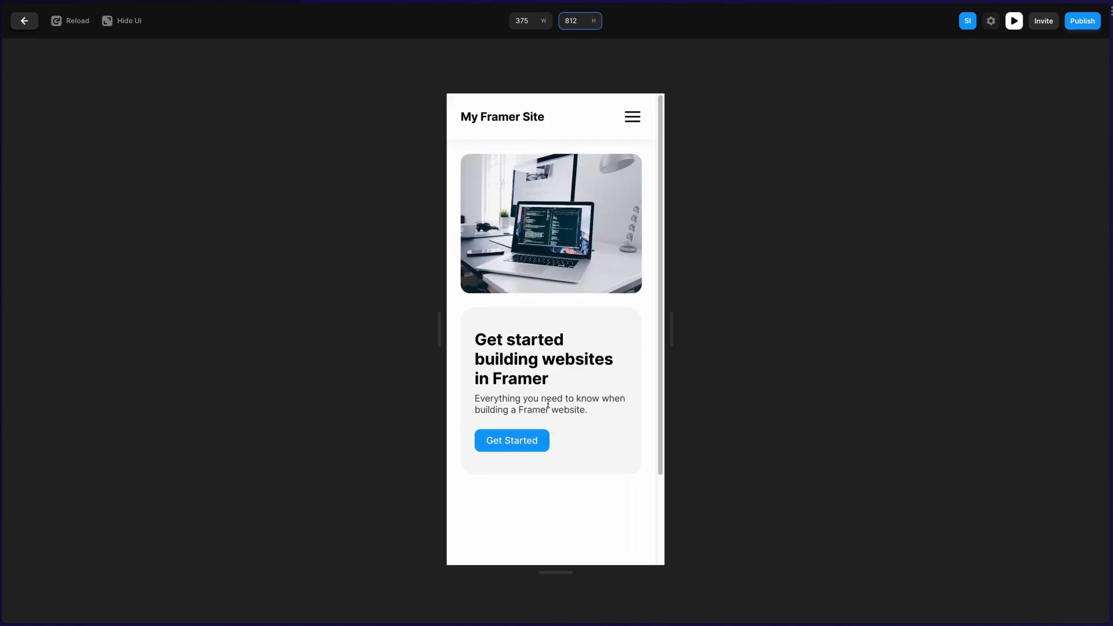
key(Escape)
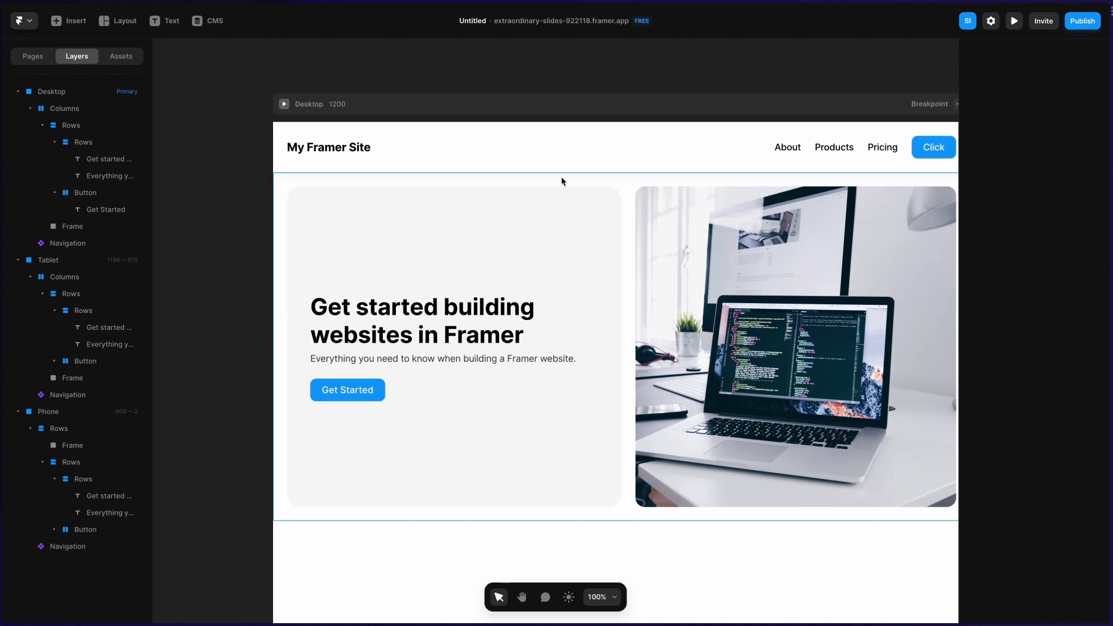
Publish the pending changes as an update, then open the live framer.app site showing the desktop hero.
scroll(565, 177, right, 5)
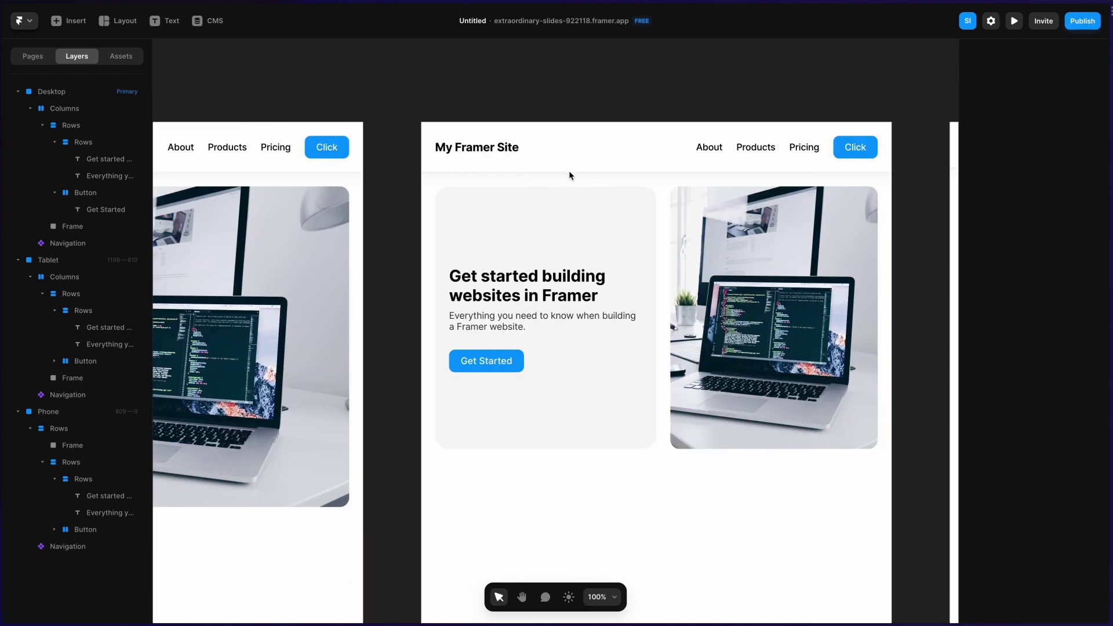
scroll(571, 174, right, 5)
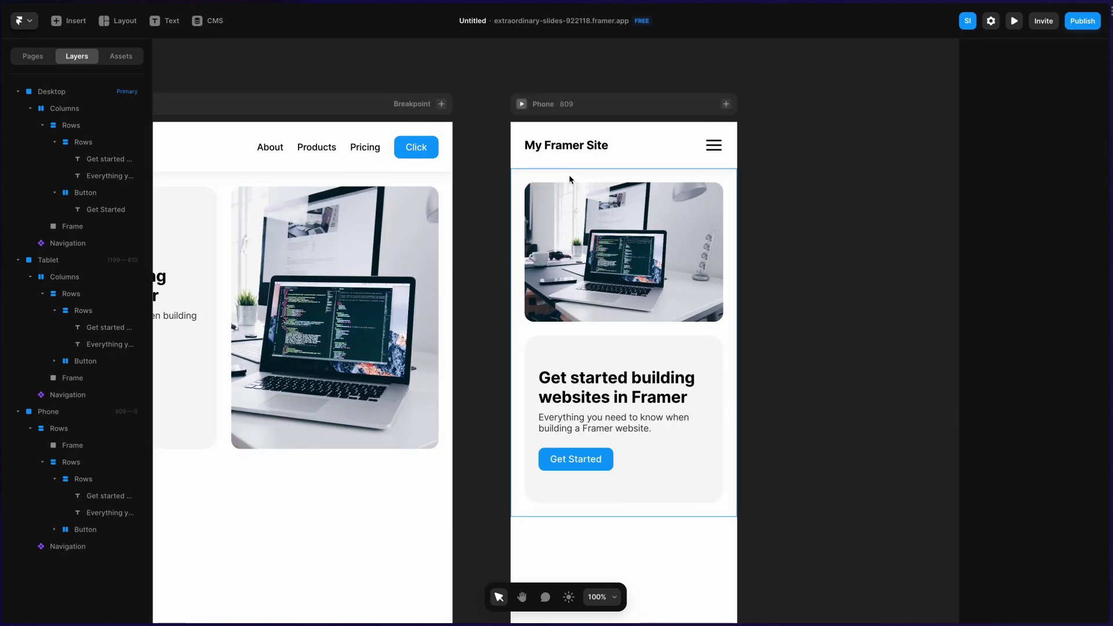
scroll(569, 181, left, 10)
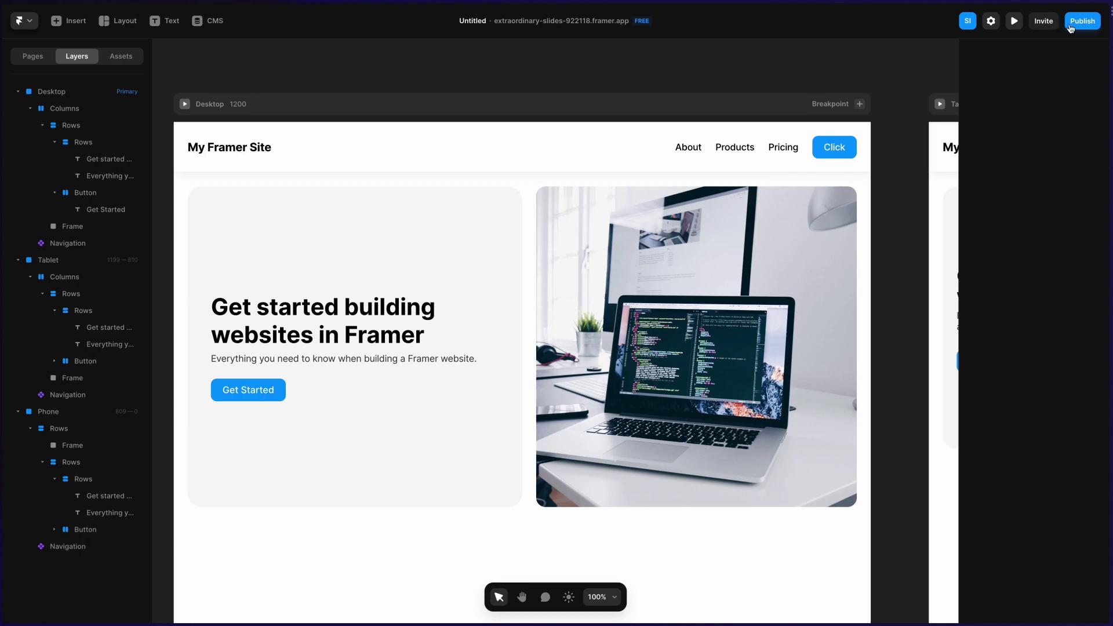
click(1073, 26)
click(937, 132)
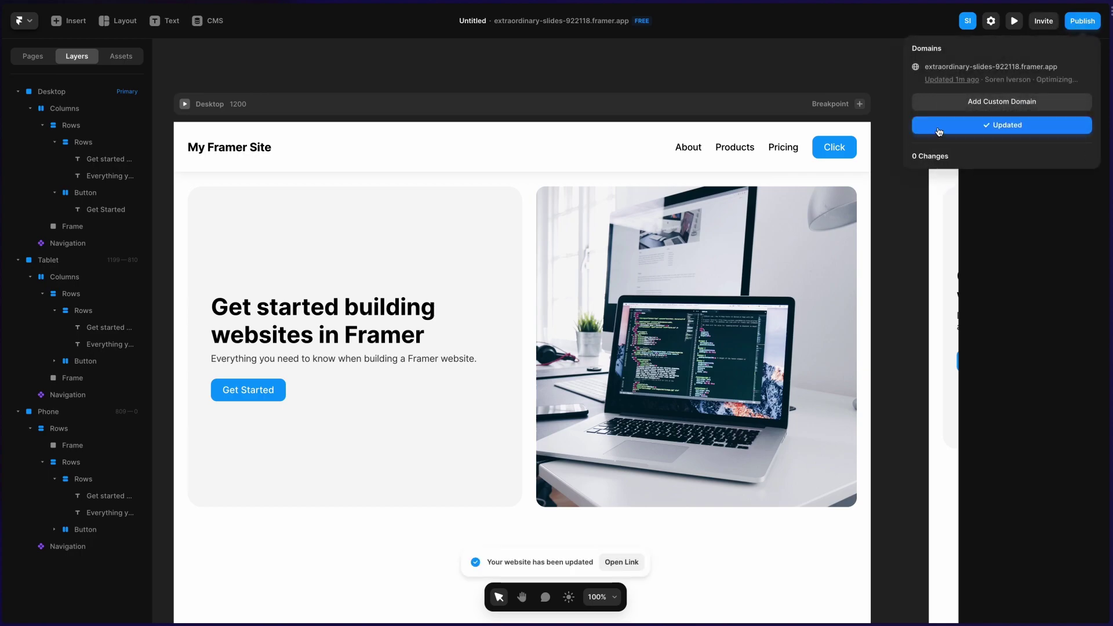
click(996, 68)
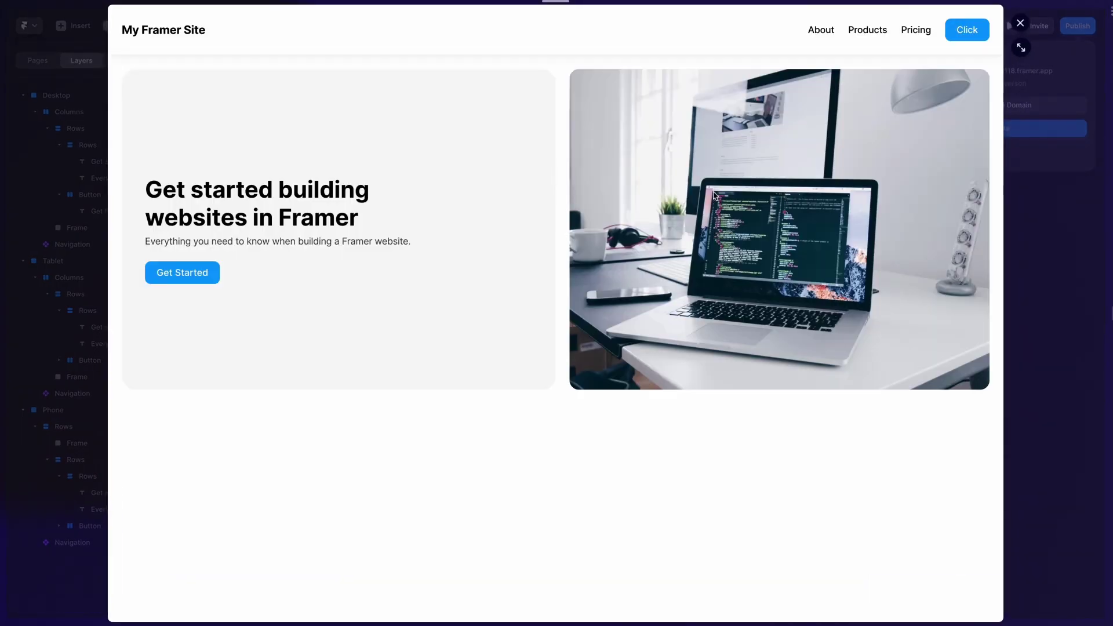